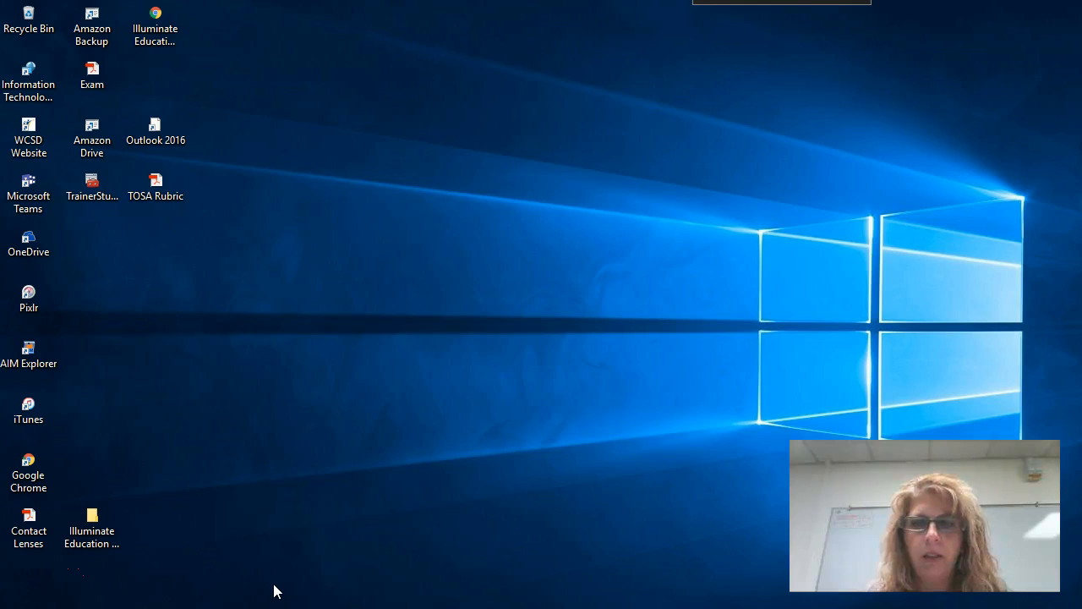
Step: Open OneDrive from the desktop, view its Office 365 app launcher, and minimize the browser
{"action": "left_click", "coordinate": [276, 587]}
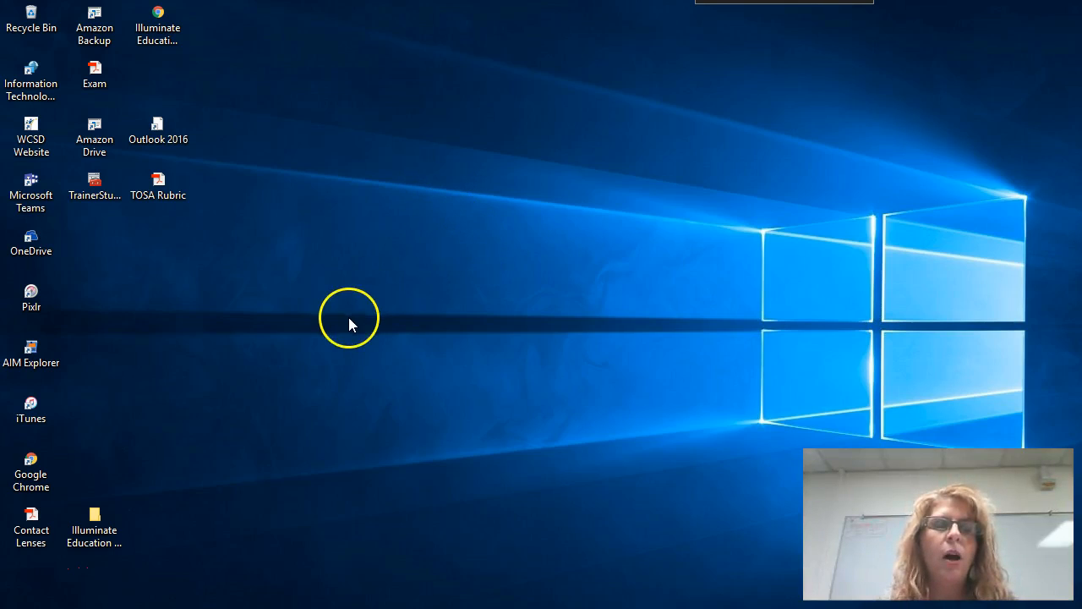
{"action": "left_click", "coordinate": [32, 241]}
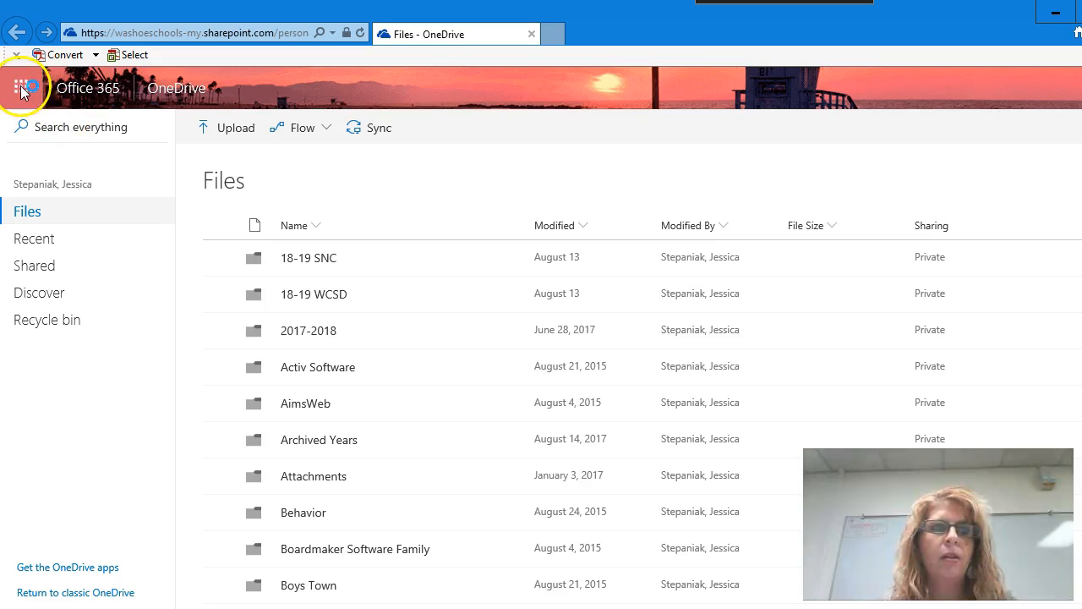
{"action": "left_click", "coordinate": [21, 90]}
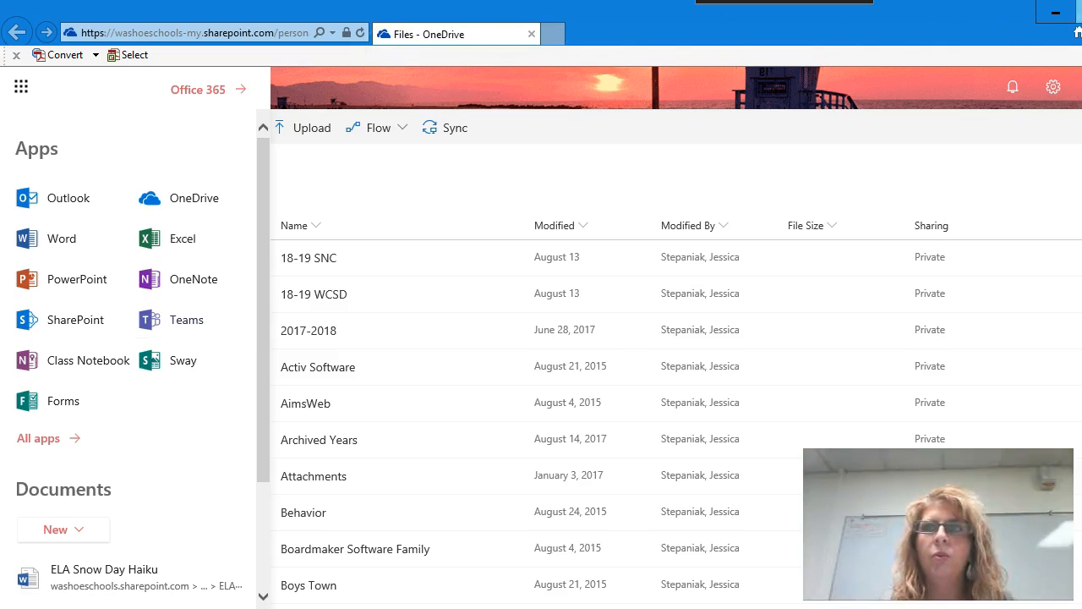
{"action": "left_click", "coordinate": [1055, 13]}
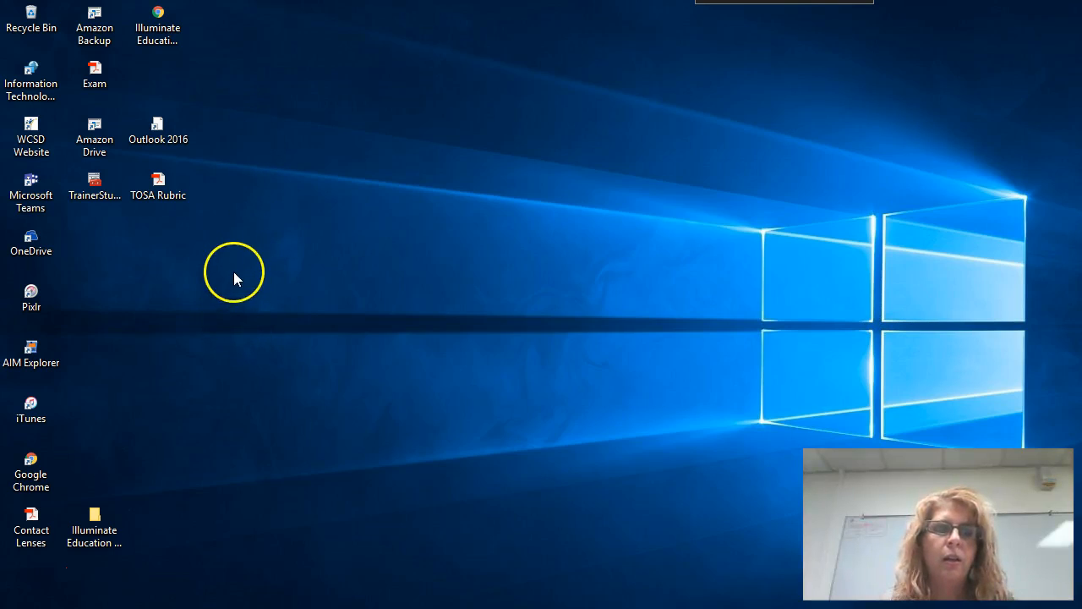
Step: Open Google Chrome and go to portal.office.com
{"action": "double_click", "coordinate": [25, 470]}
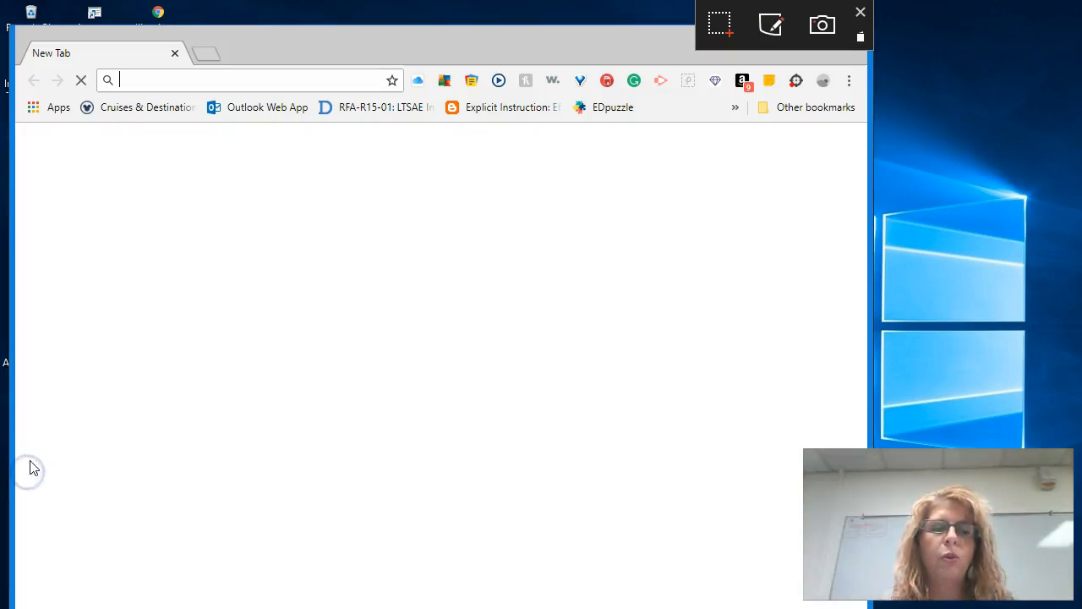
{"action": "left_click", "coordinate": [808, 37]}
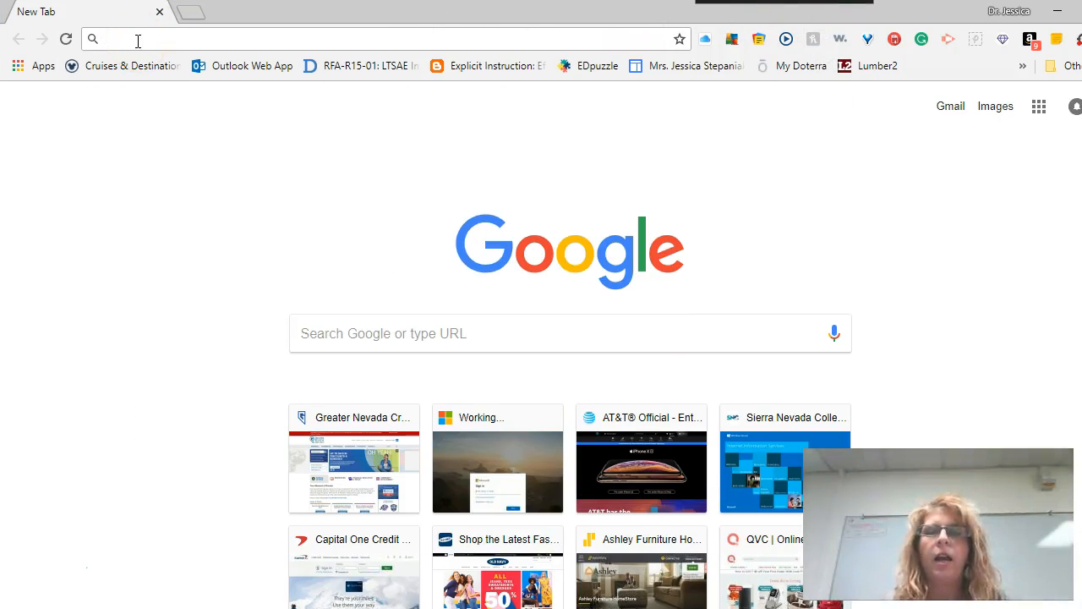
{"action": "type", "text": "portal."}
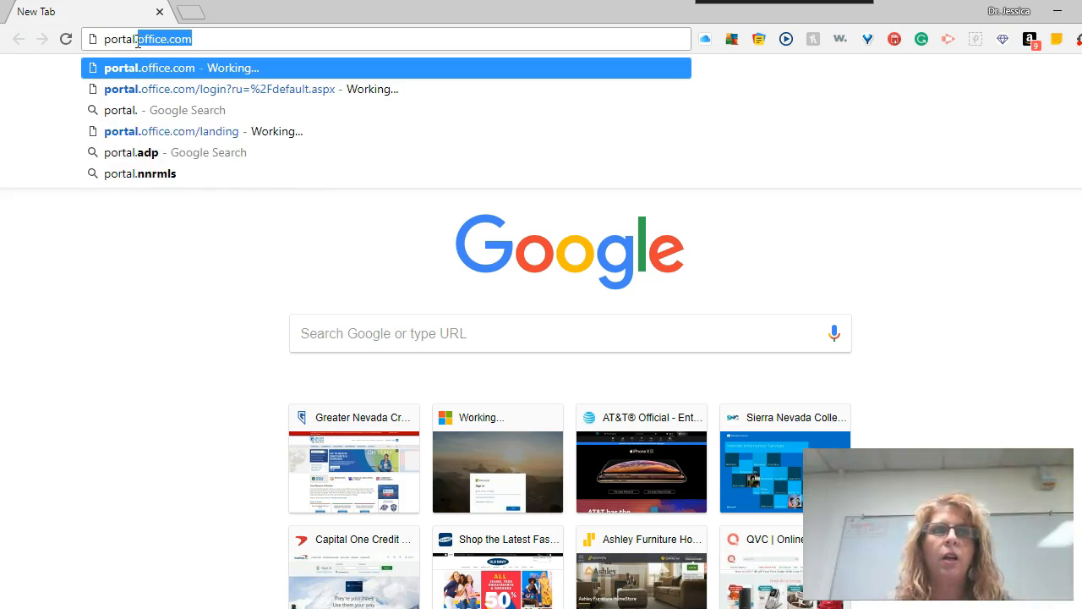
{"action": "type", "text": "office.com"}
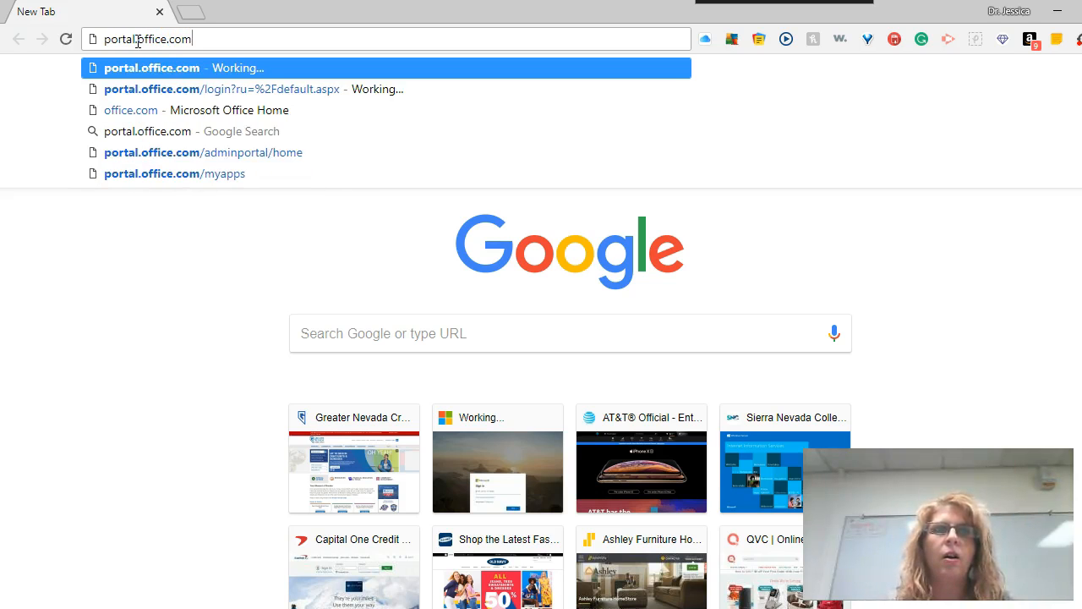
{"action": "key", "text": "Return"}
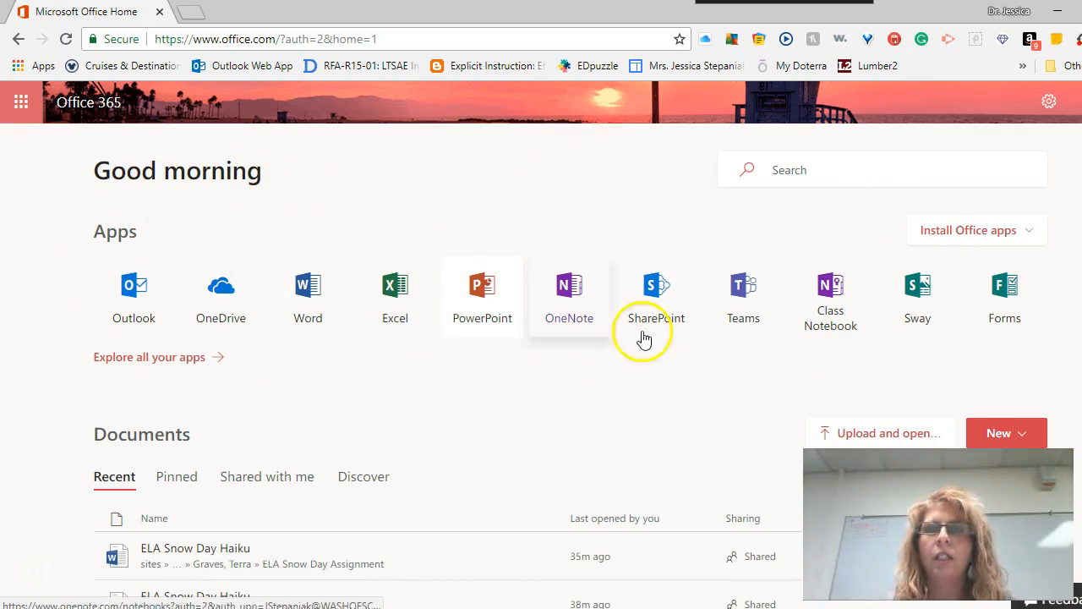
Step: View the apps in the Office 365 home page's app launcher and return to the desktop
{"action": "left_click", "coordinate": [744, 285]}
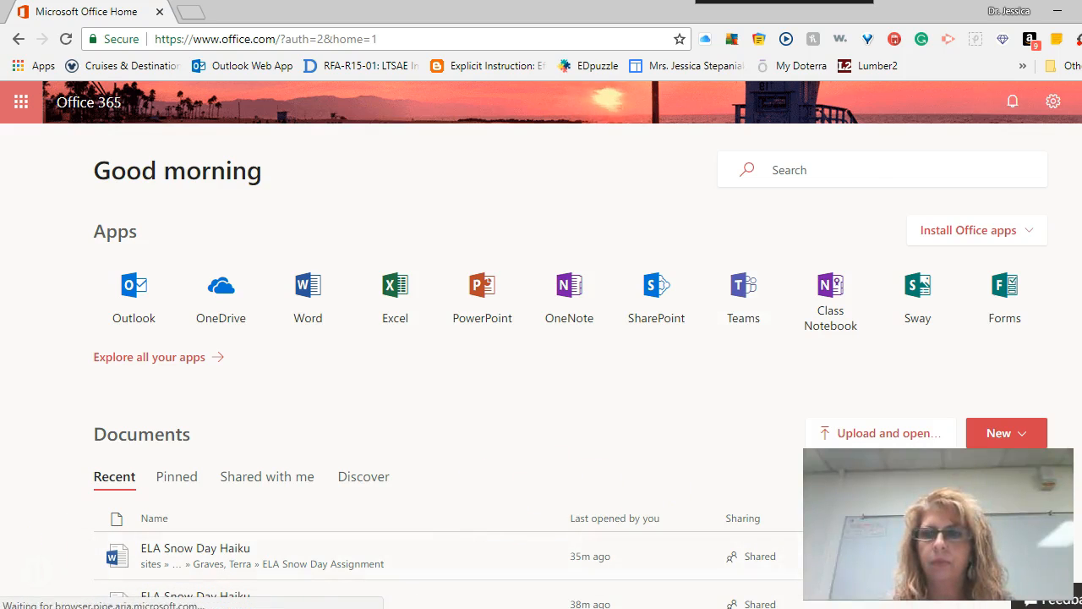
{"action": "left_click", "coordinate": [20, 102]}
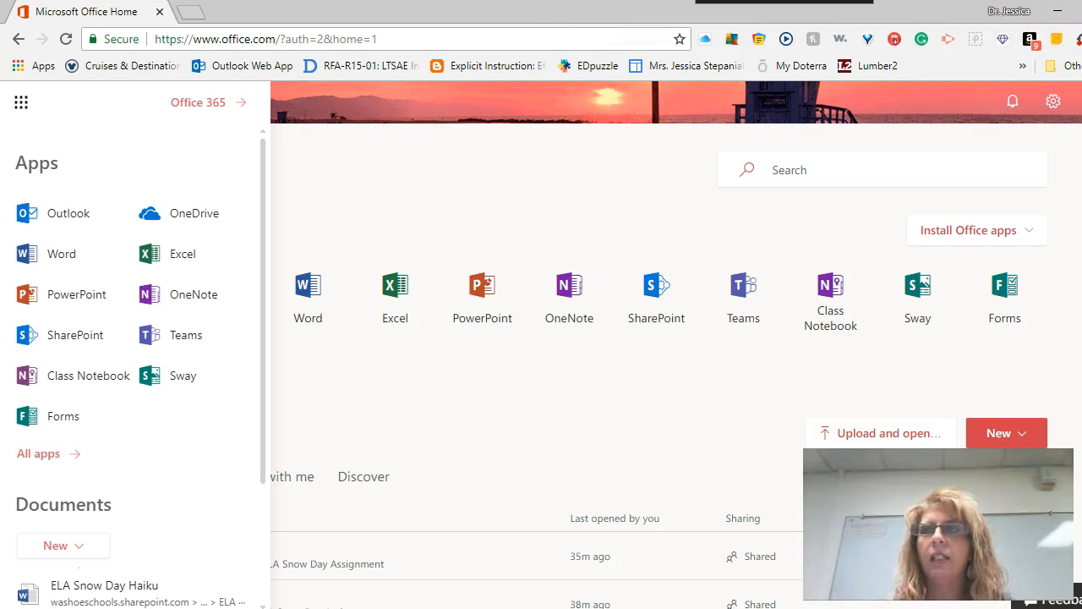
{"action": "key", "text": "super+d"}
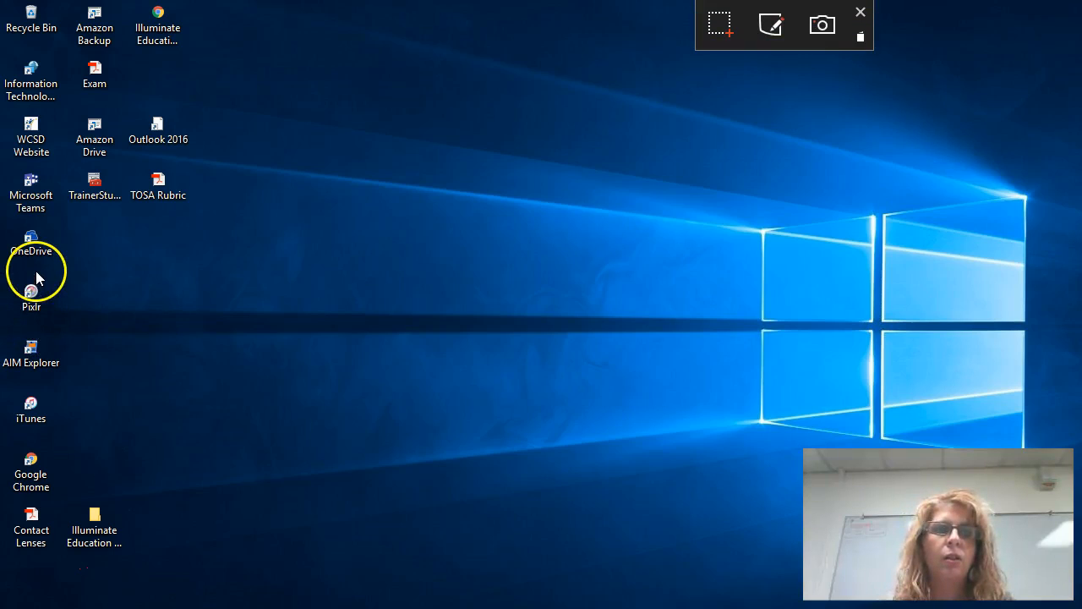
Step: Switch to Microsoft Teams and view its recent files and cloud storage options
{"action": "double_click", "coordinate": [30, 193]}
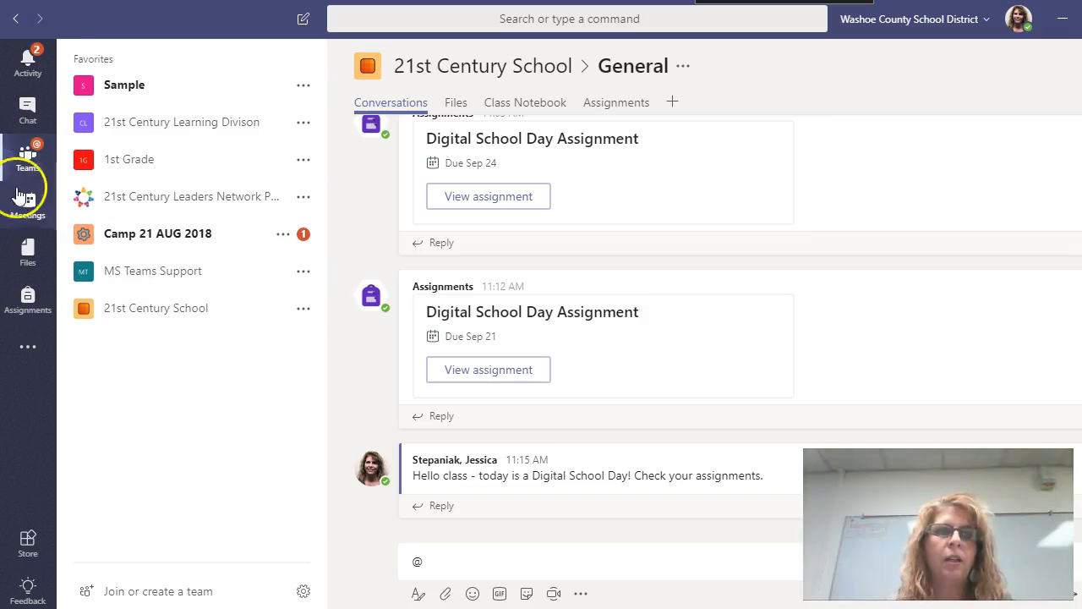
{"action": "left_click", "coordinate": [28, 251]}
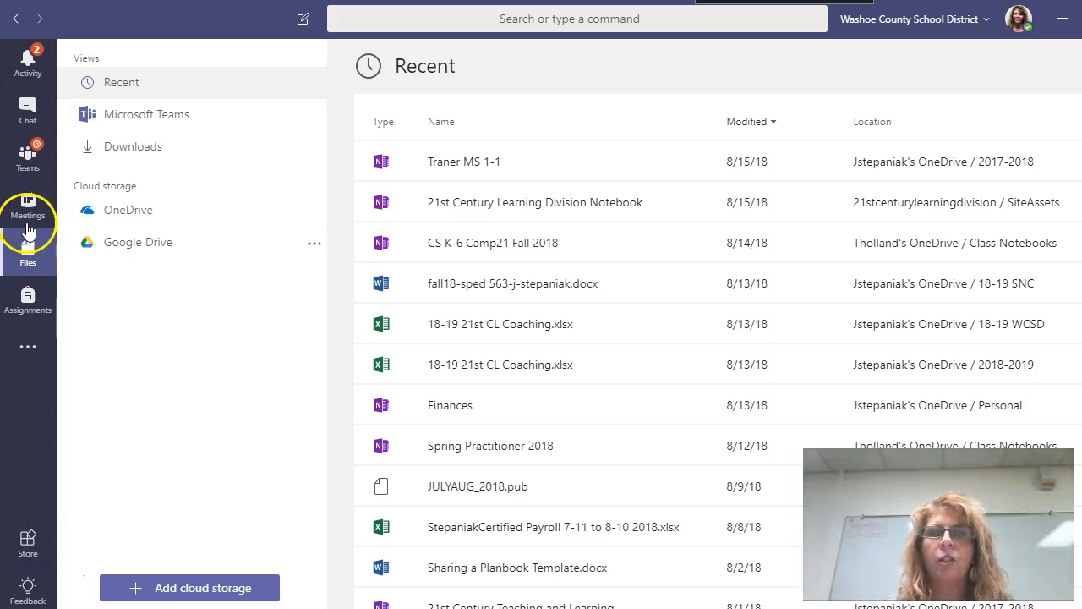
{"action": "left_click", "coordinate": [169, 211]}
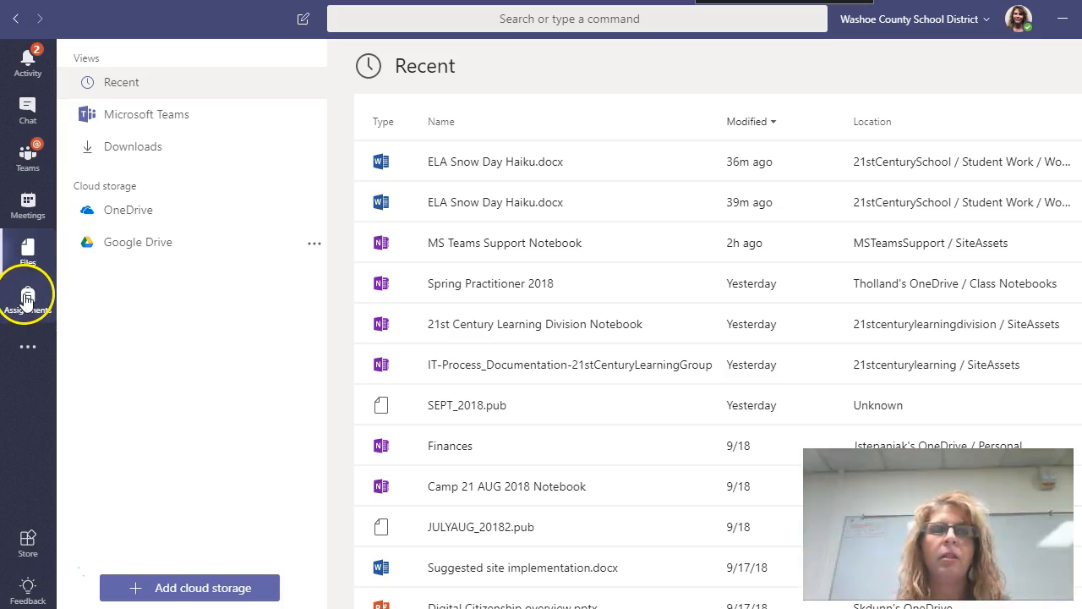
Step: Return to the teams list and open the General channel of the 21st Century School team
{"action": "left_click", "coordinate": [28, 157]}
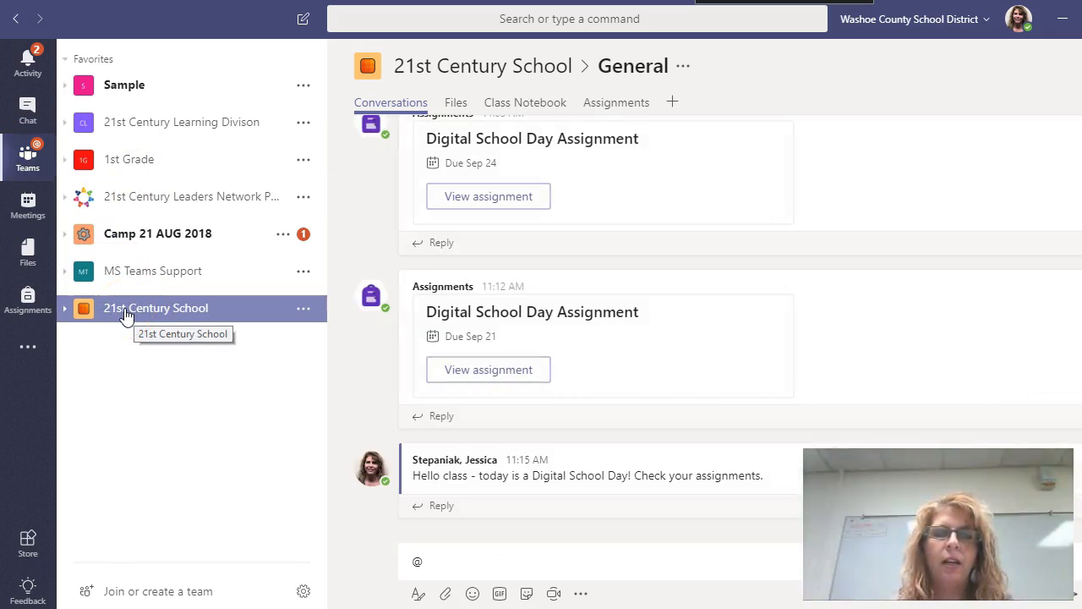
{"action": "left_click", "coordinate": [129, 310]}
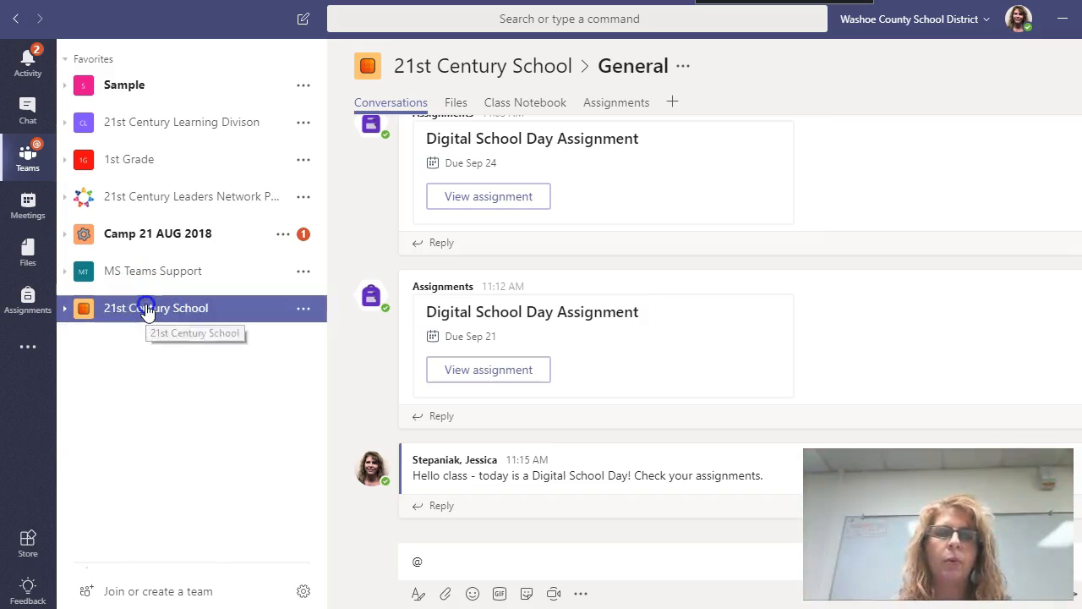
{"action": "left_click", "coordinate": [142, 311]}
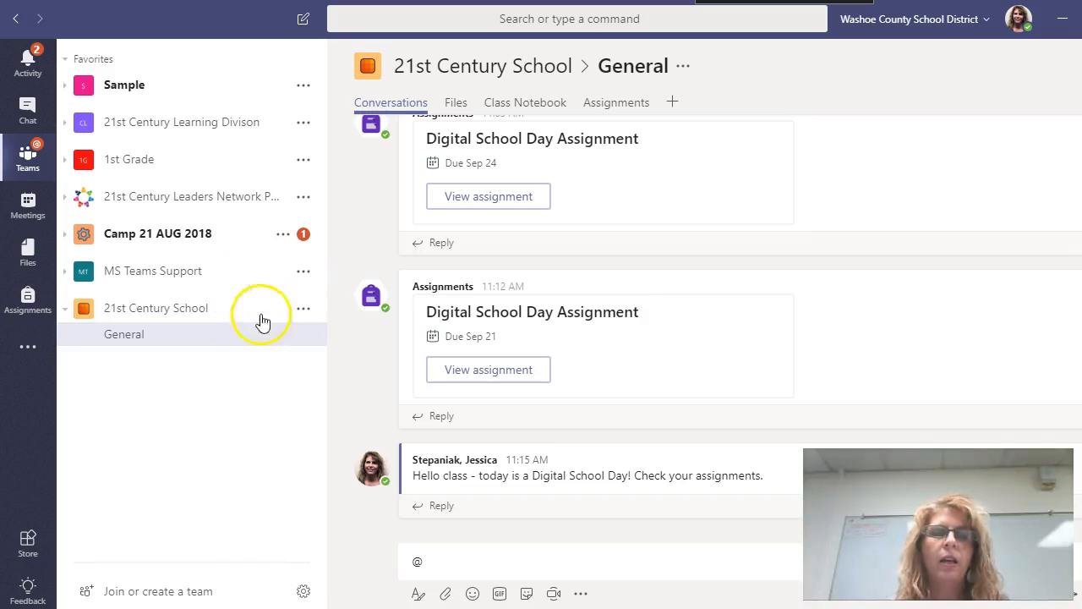
{"action": "left_click", "coordinate": [124, 340]}
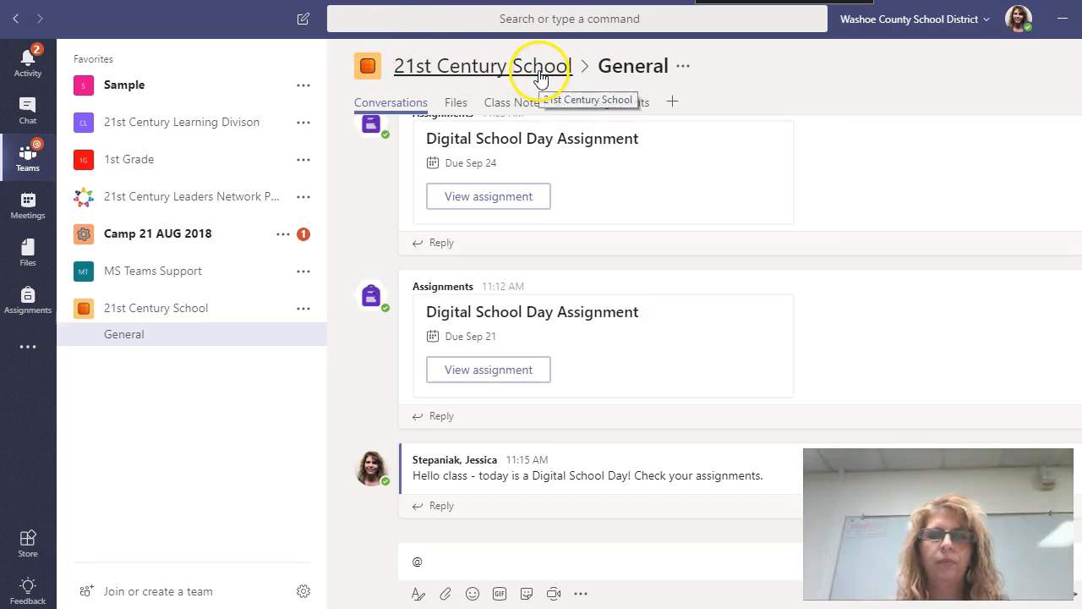
{"action": "left_click", "coordinate": [640, 67]}
{"action": "double_click", "coordinate": [640, 68]}
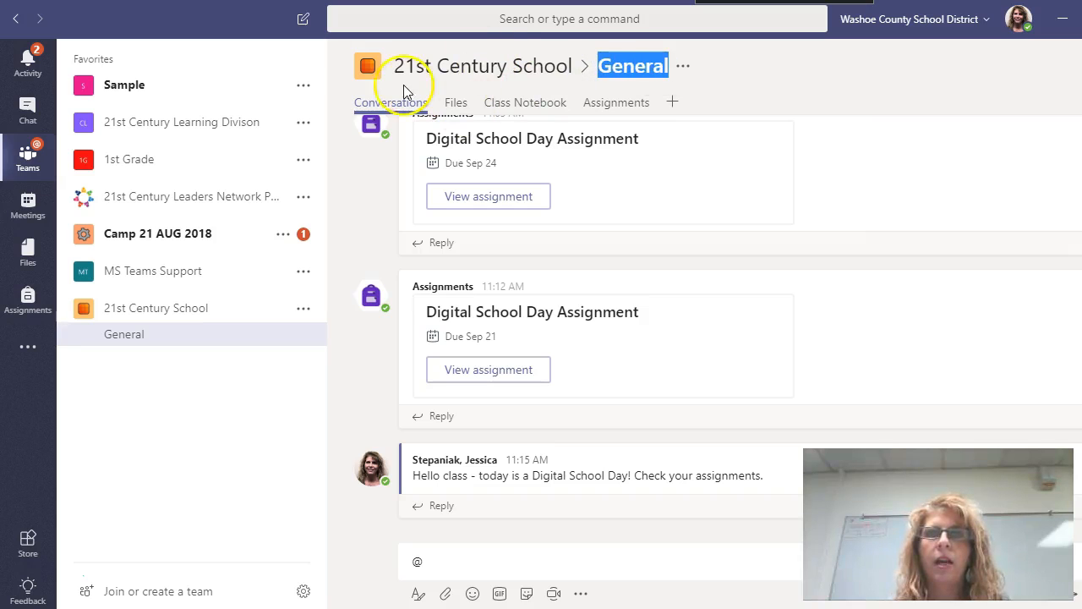
{"action": "left_click", "coordinate": [355, 104]}
{"action": "scroll", "coordinate": [428, 113], "scroll_direction": "up", "scroll_amount": 1}
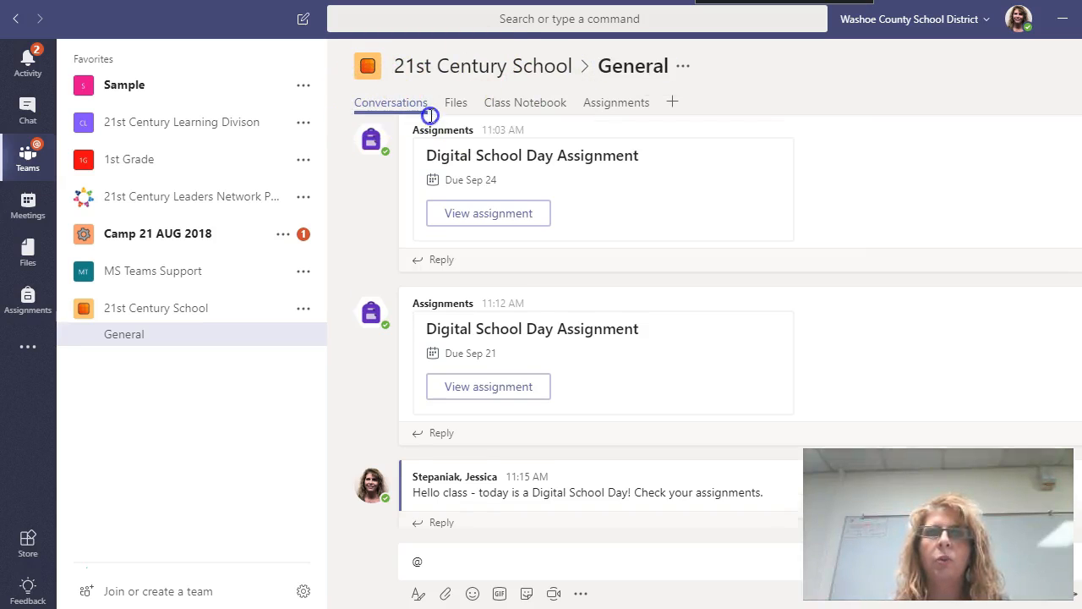
{"action": "left_click_drag", "start_coordinate": [320, 97], "coordinate": [480, 98]}
{"action": "left_click", "coordinate": [471, 106]}
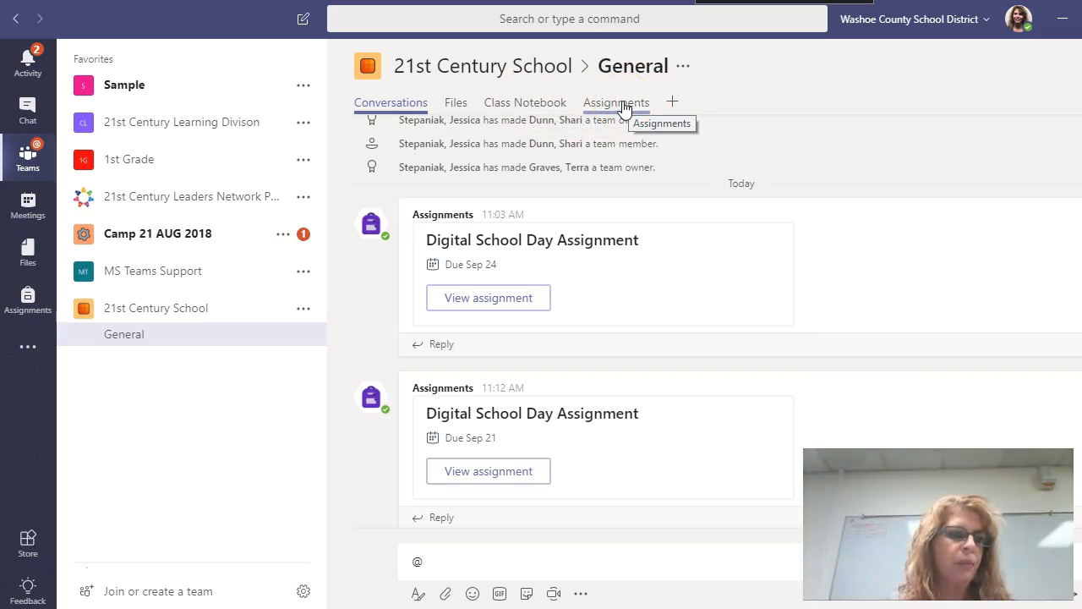
{"action": "left_click", "coordinate": [517, 103]}
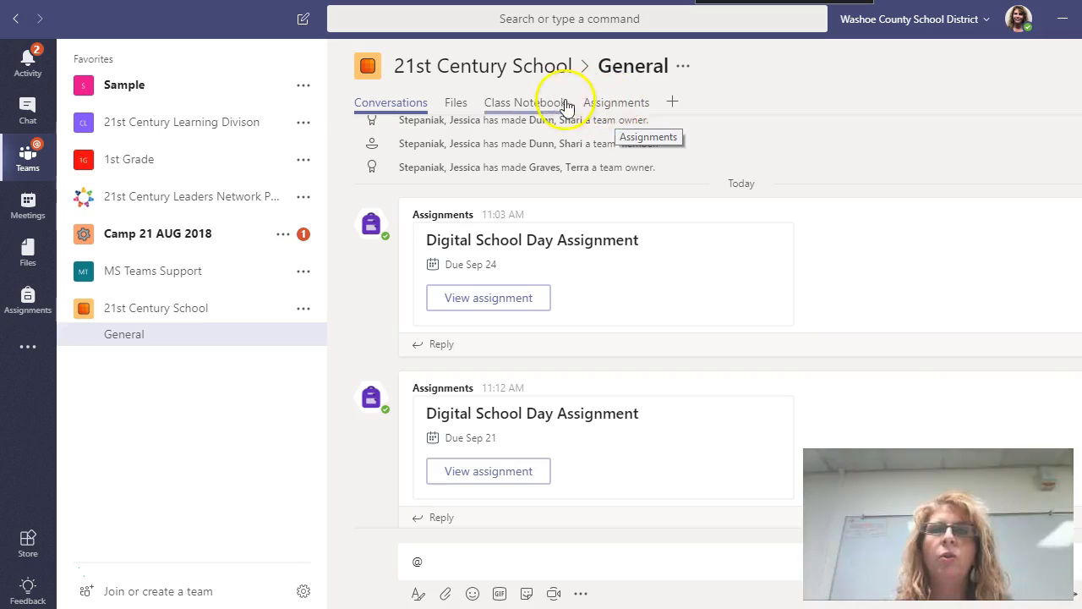
Step: Open the General channel's assignments and start a new assignment from scratch
{"action": "left_click", "coordinate": [614, 105]}
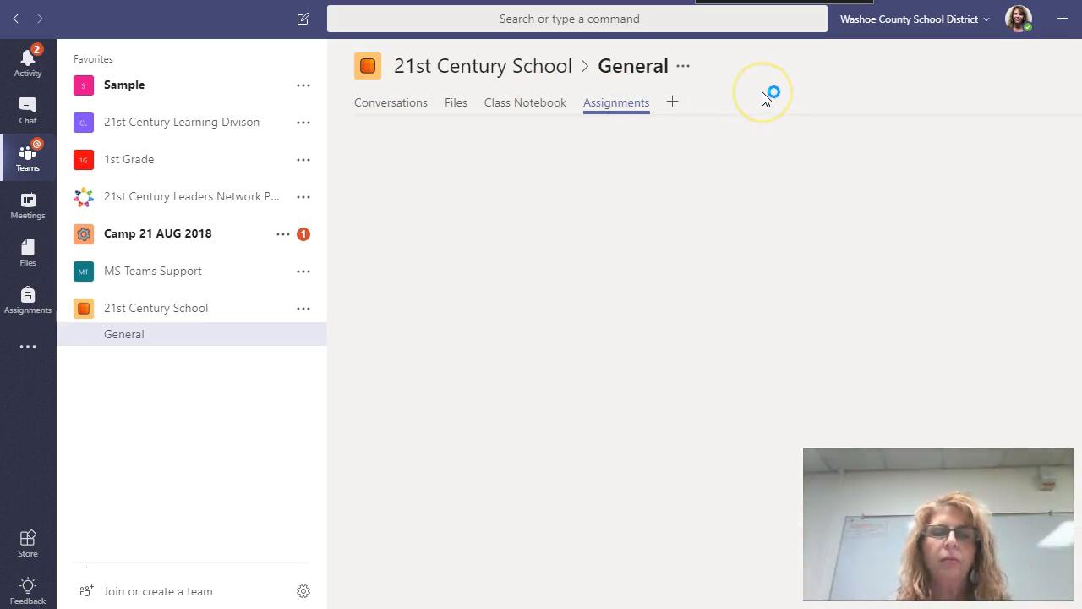
{"action": "left_click", "coordinate": [732, 93]}
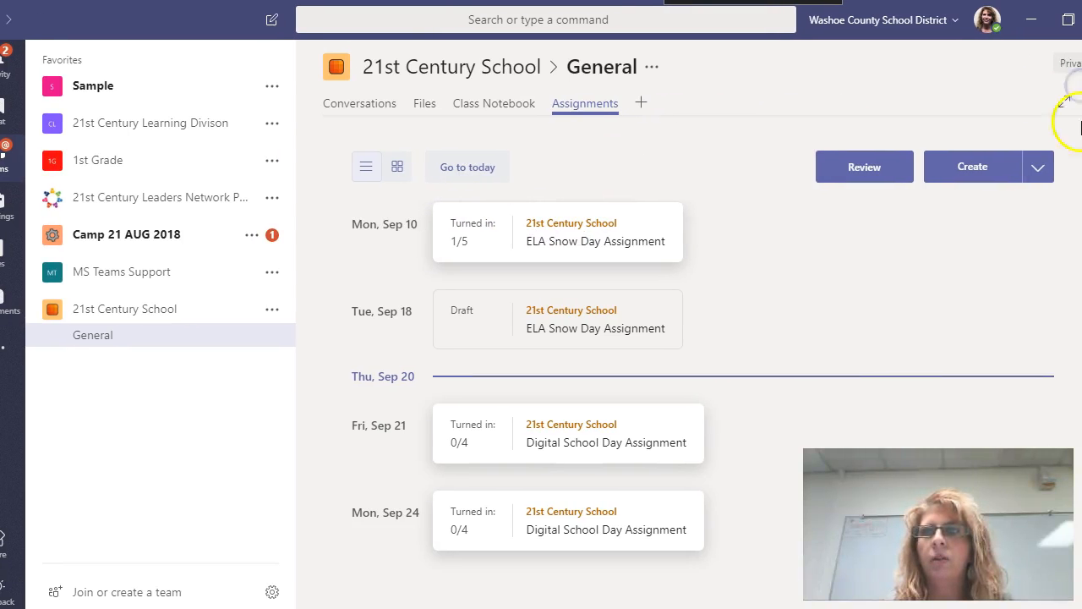
{"action": "left_click", "coordinate": [1039, 170]}
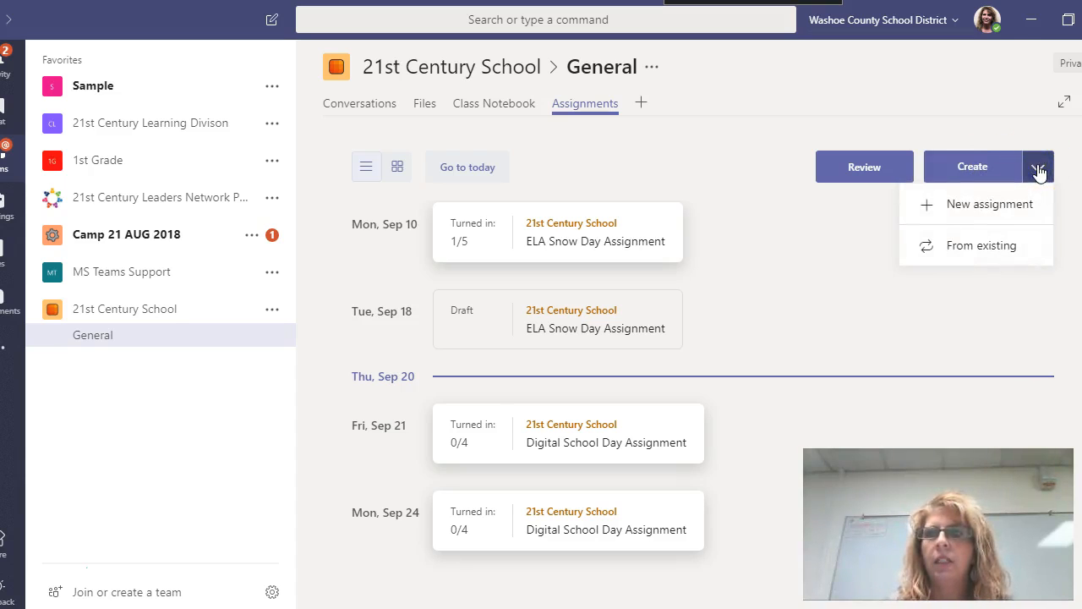
{"action": "left_click", "coordinate": [968, 207]}
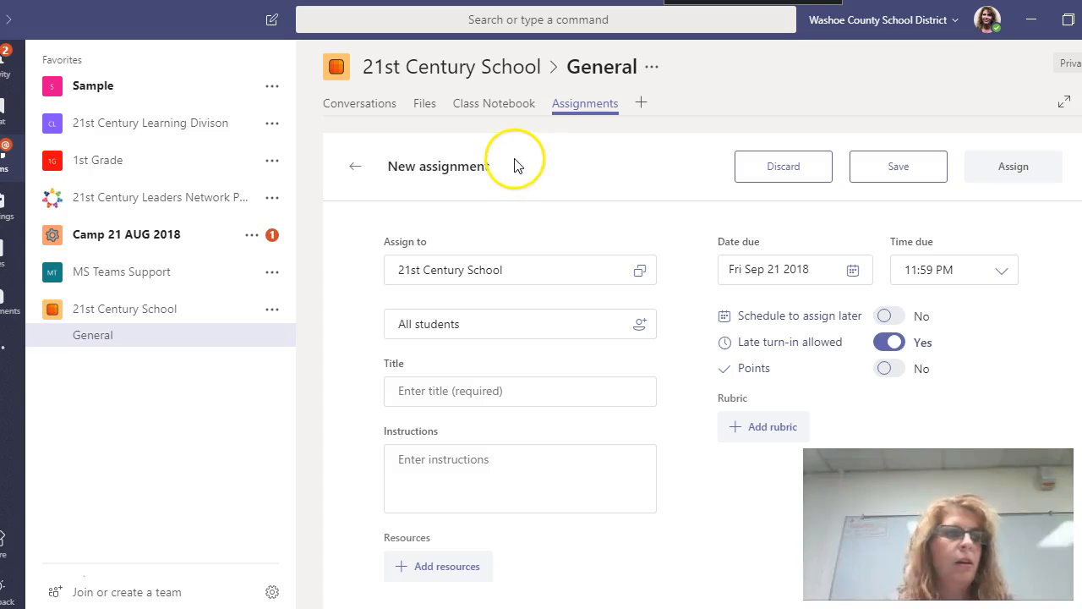
{"action": "left_click", "coordinate": [504, 208]}
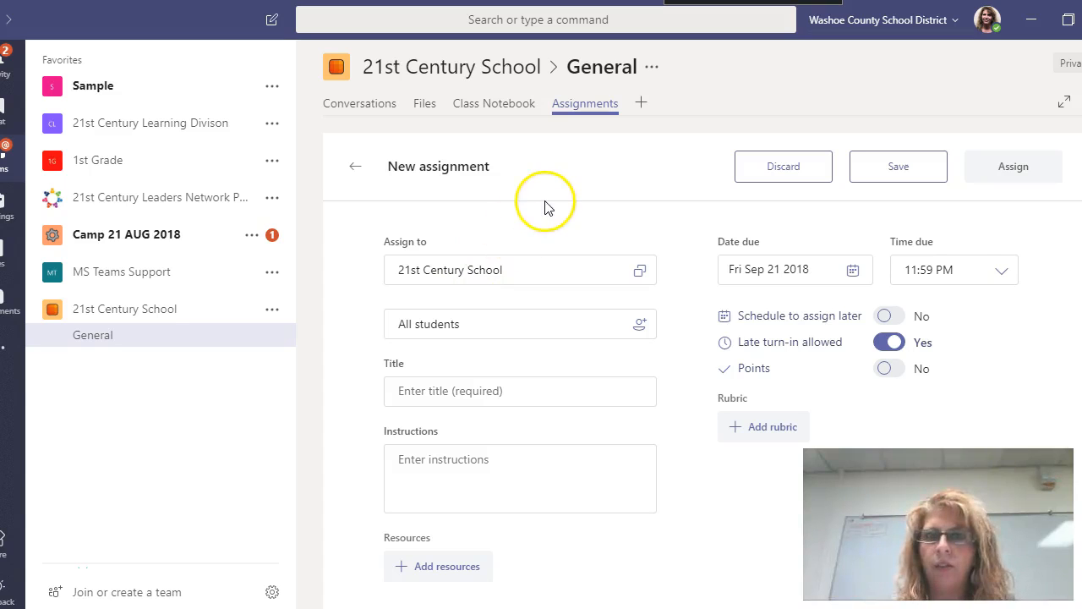
Step: Add all three additional classes offered to the new assignment's recipients
{"action": "left_click", "coordinate": [486, 268]}
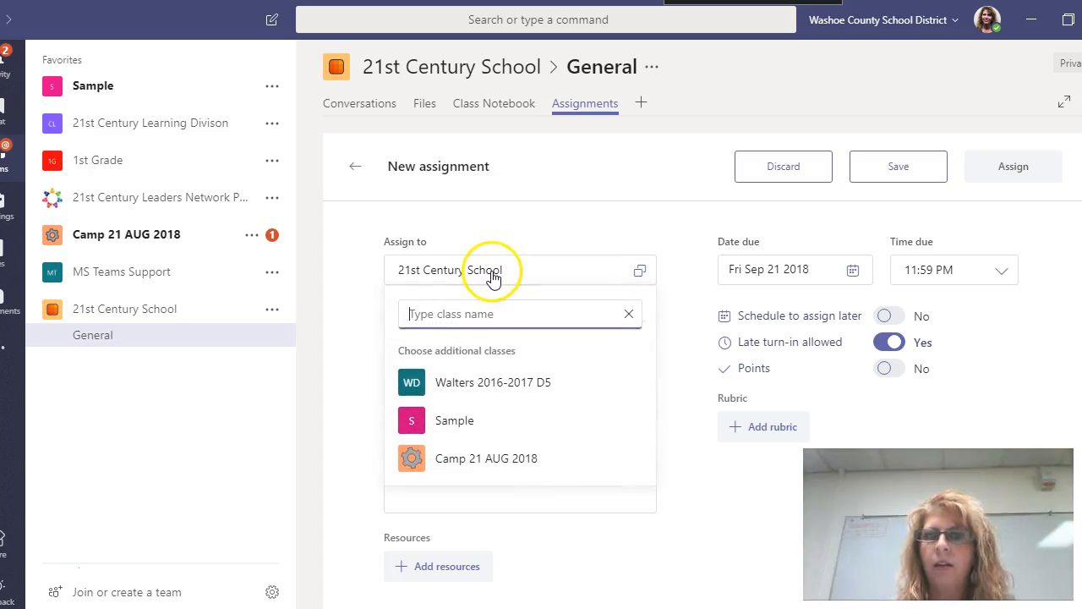
{"action": "left_click", "coordinate": [452, 382]}
{"action": "left_click", "coordinate": [449, 422]}
{"action": "left_click", "coordinate": [459, 456]}
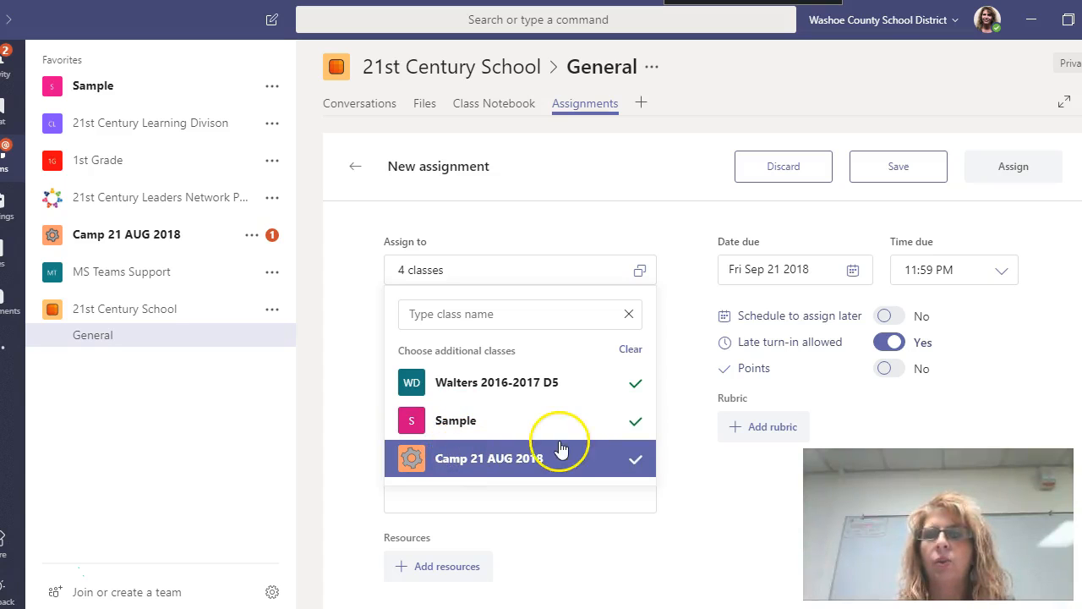
Step: Remove the three additional classes so the assignment goes only to 21st Century School
{"action": "left_click", "coordinate": [634, 463]}
{"action": "left_click", "coordinate": [634, 420]}
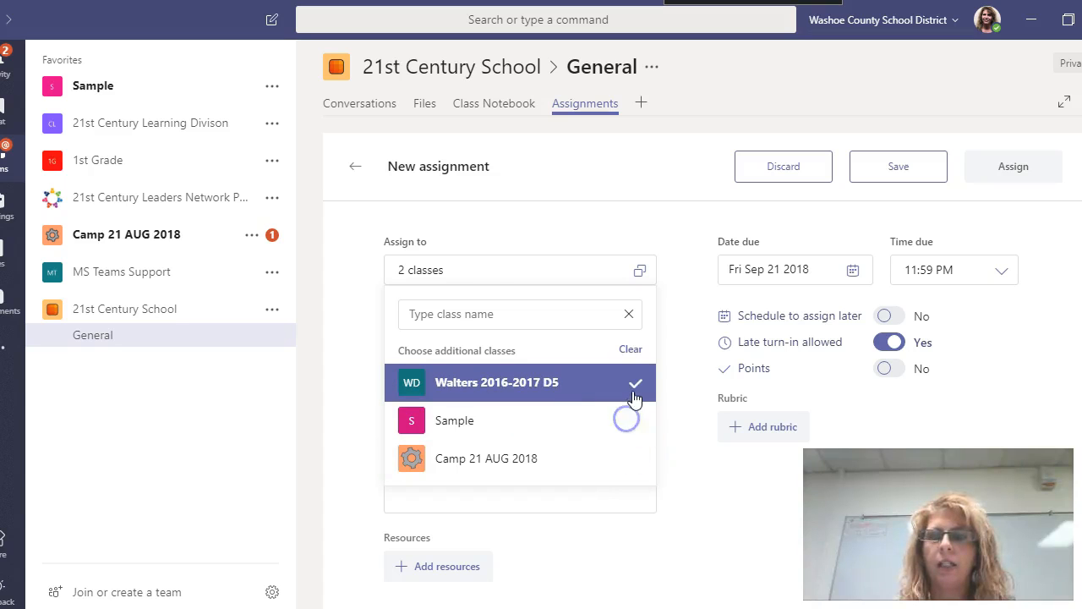
{"action": "left_click", "coordinate": [634, 387]}
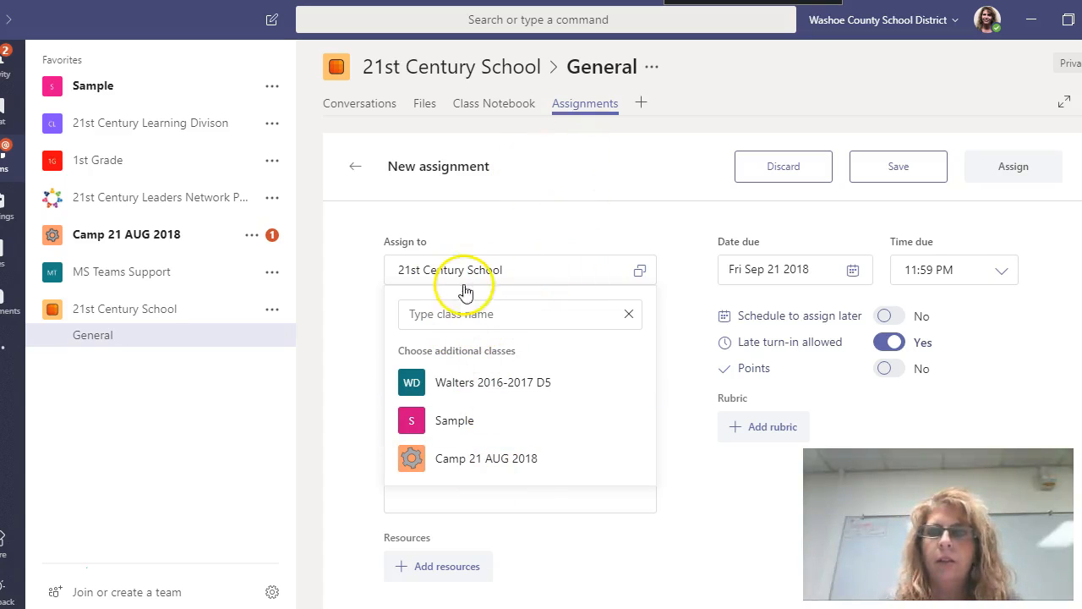
Step: Close the class list and turn on Schedule to assign later for the new assignment
{"action": "left_click", "coordinate": [755, 270]}
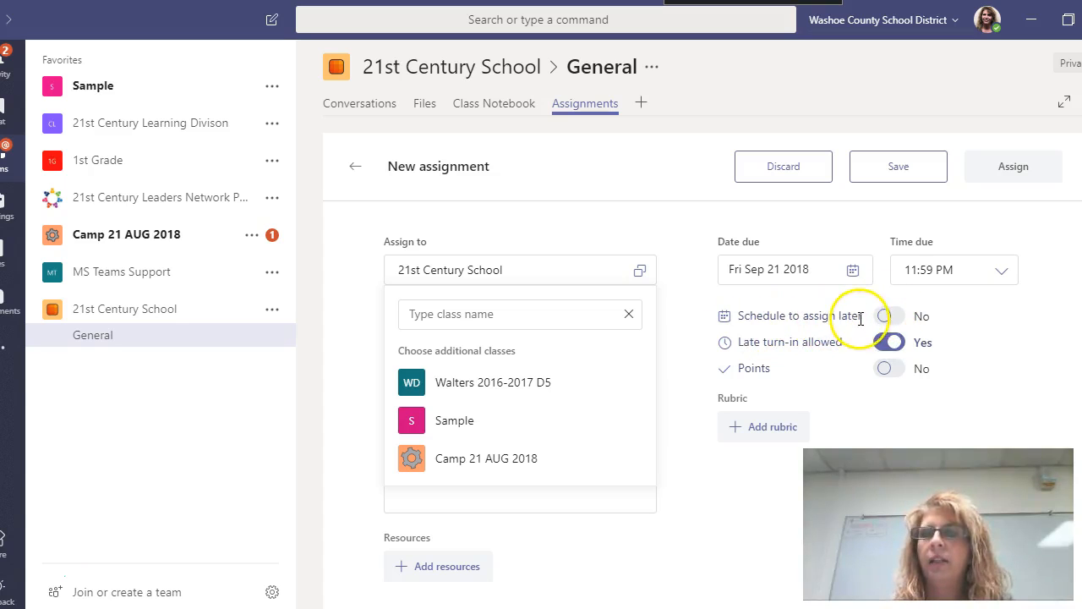
{"action": "left_click", "coordinate": [773, 328]}
{"action": "left_click_drag", "start_coordinate": [739, 314], "coordinate": [840, 306]}
{"action": "left_click", "coordinate": [837, 304]}
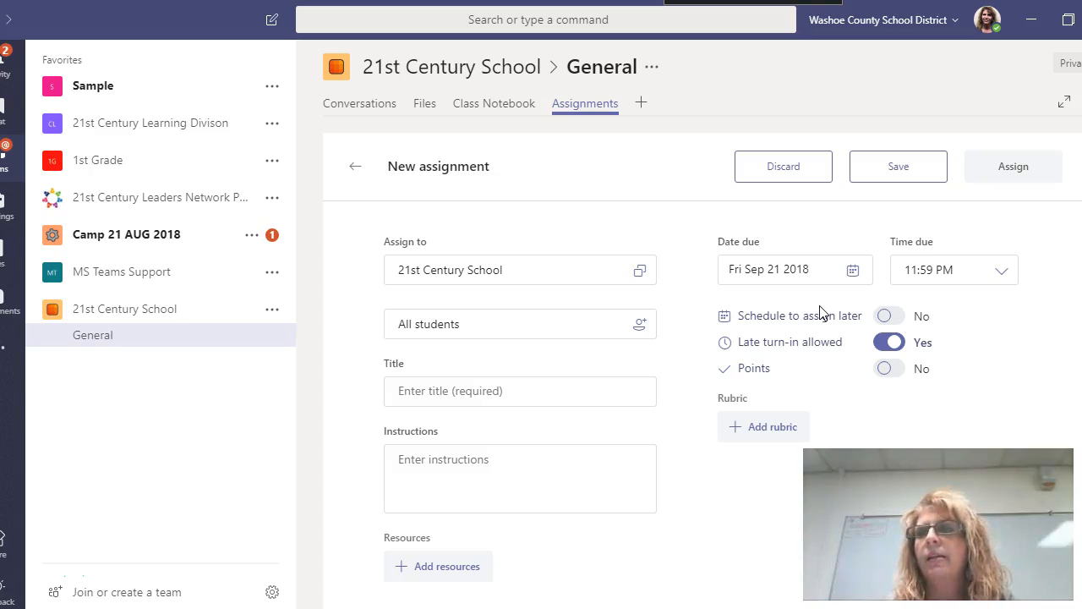
{"action": "left_click", "coordinate": [890, 317]}
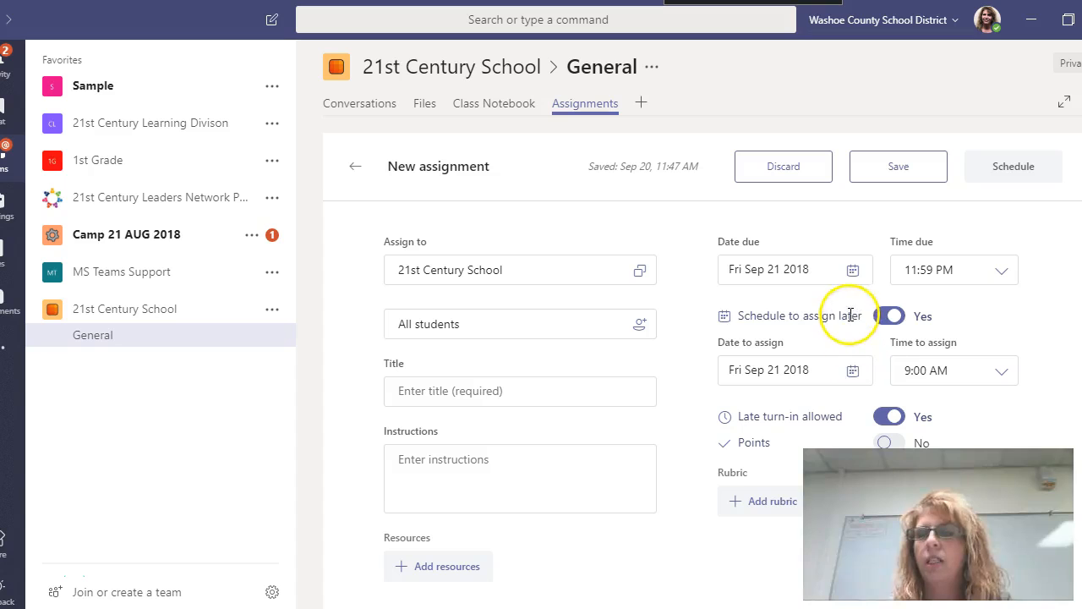
Step: Turn off Schedule to assign later, and try the assignment's Points option on before switching it back off
{"action": "left_click", "coordinate": [888, 315]}
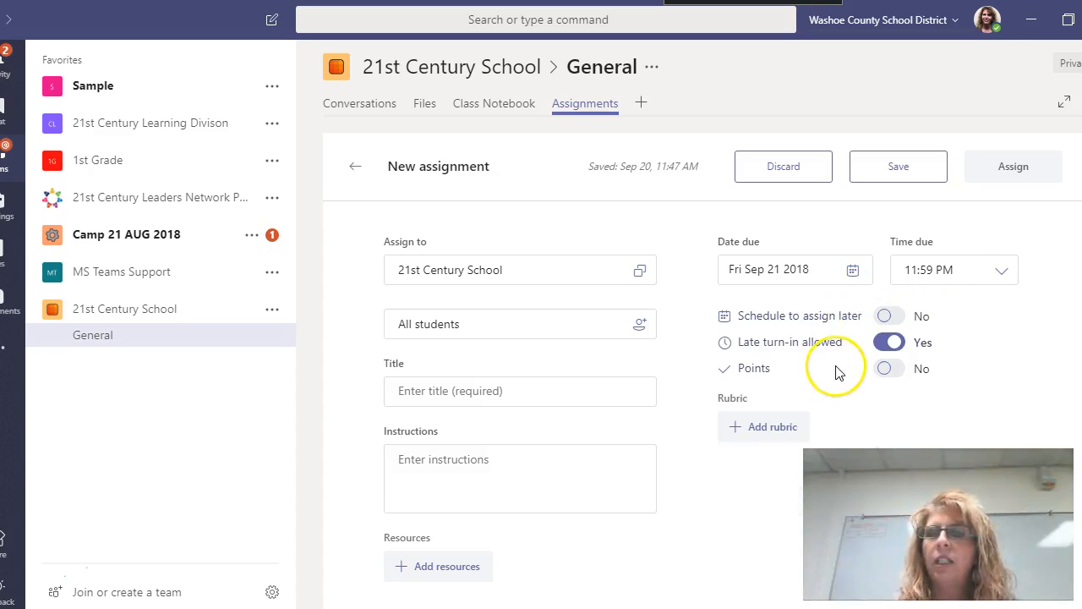
{"action": "scroll", "coordinate": [771, 381], "scroll_direction": "down", "scroll_amount": 1}
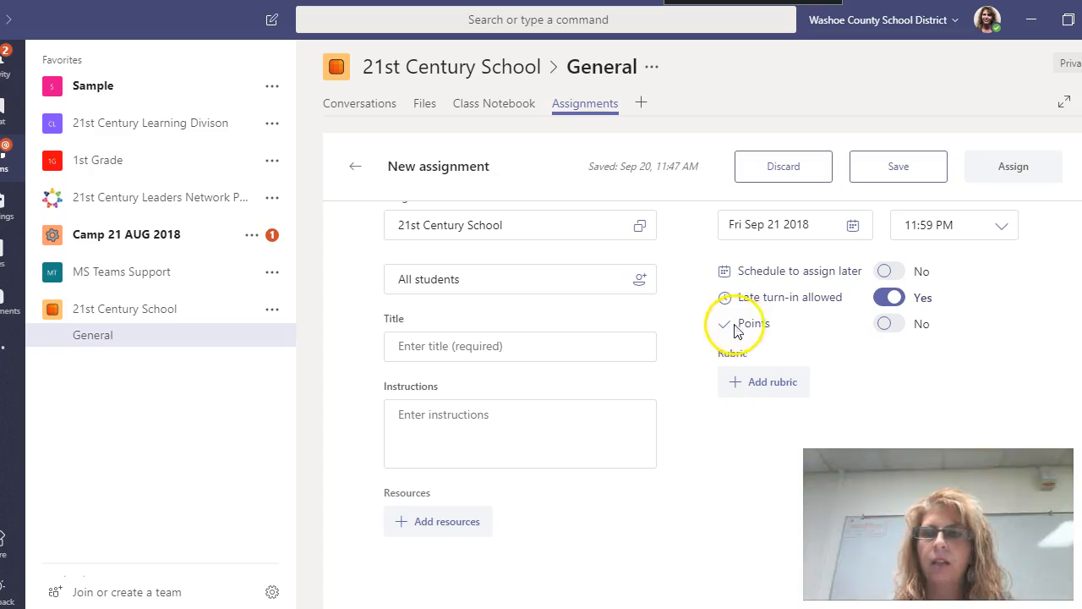
{"action": "left_click", "coordinate": [888, 325]}
{"action": "left_click", "coordinate": [748, 355]}
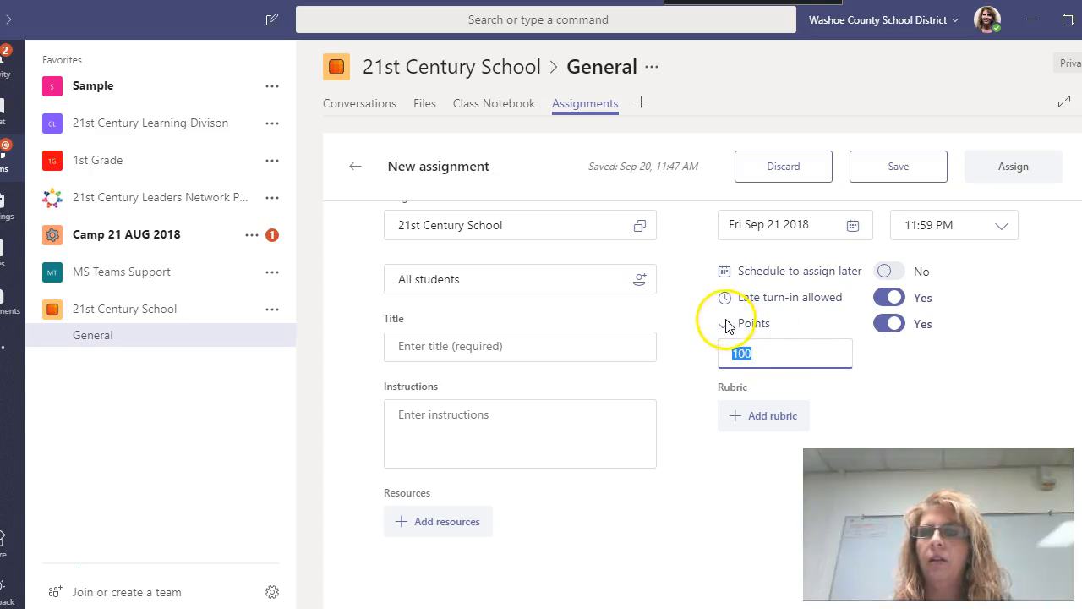
{"action": "left_click", "coordinate": [886, 326]}
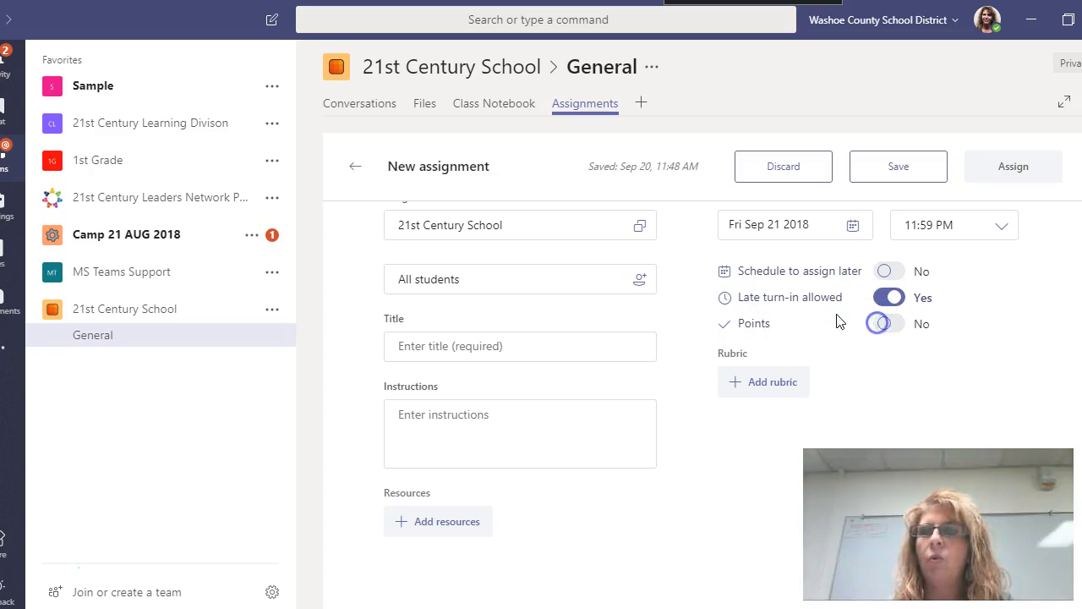
Step: Start a new rubric for the assignment and try its Points option on and back off
{"action": "left_click", "coordinate": [742, 385]}
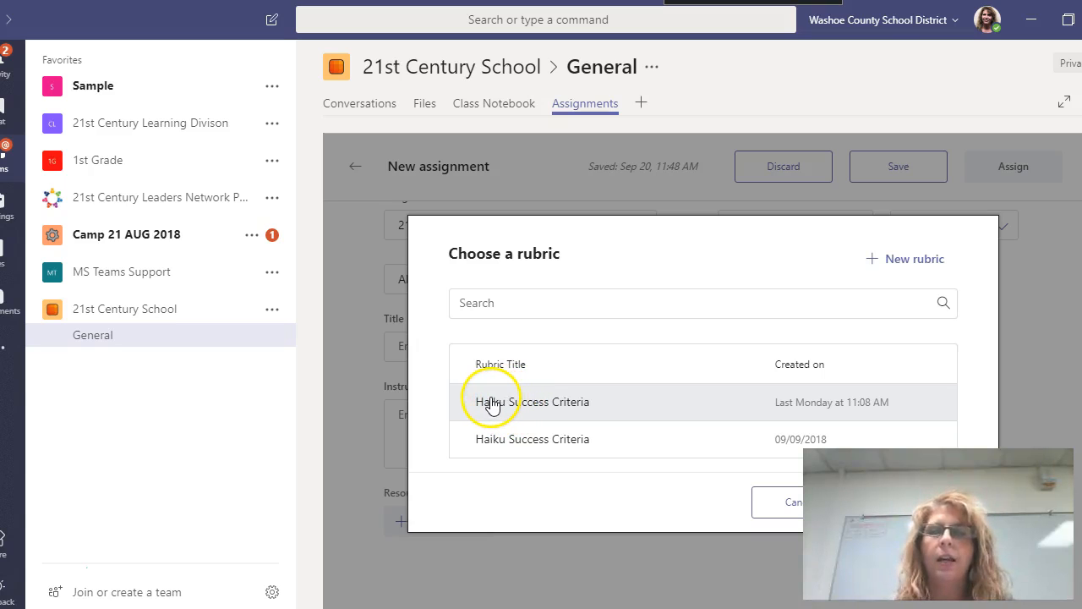
{"action": "left_click", "coordinate": [909, 264]}
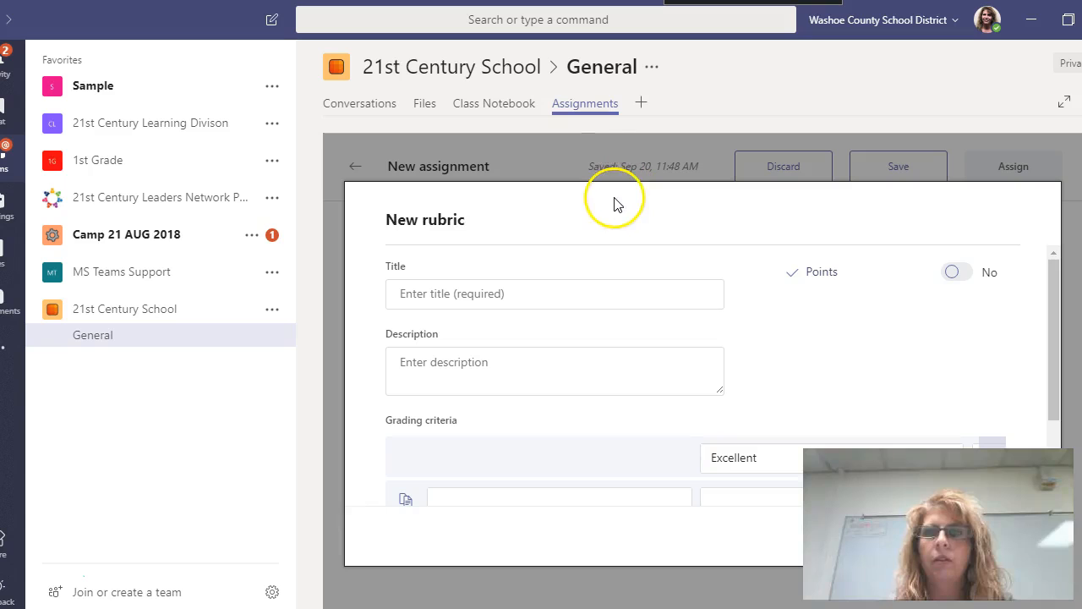
{"action": "left_click_drag", "start_coordinate": [616, 203], "coordinate": [600, 144]}
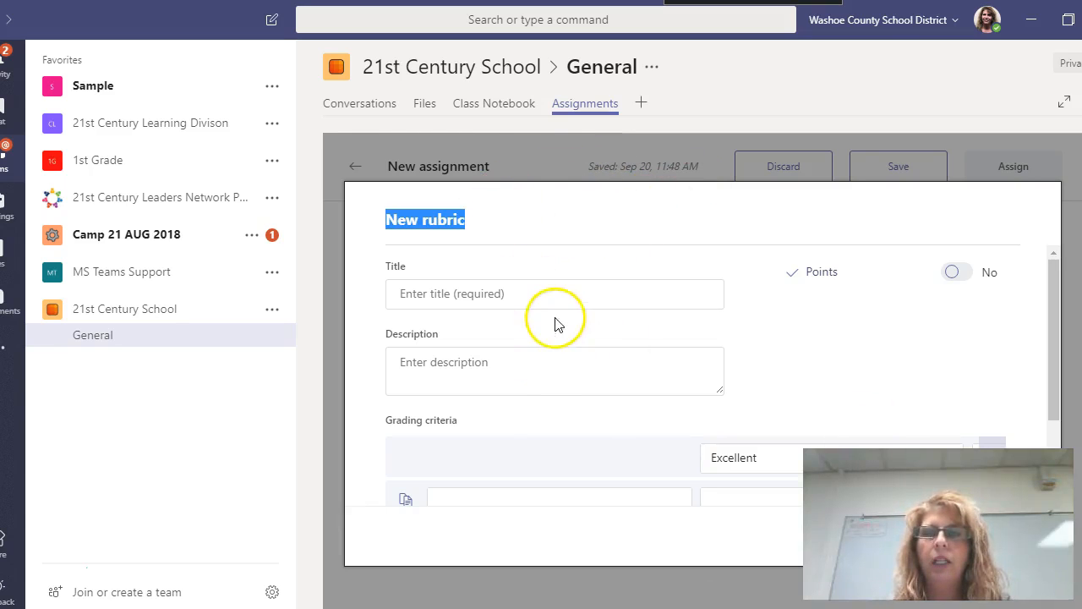
{"action": "left_click", "coordinate": [436, 293]}
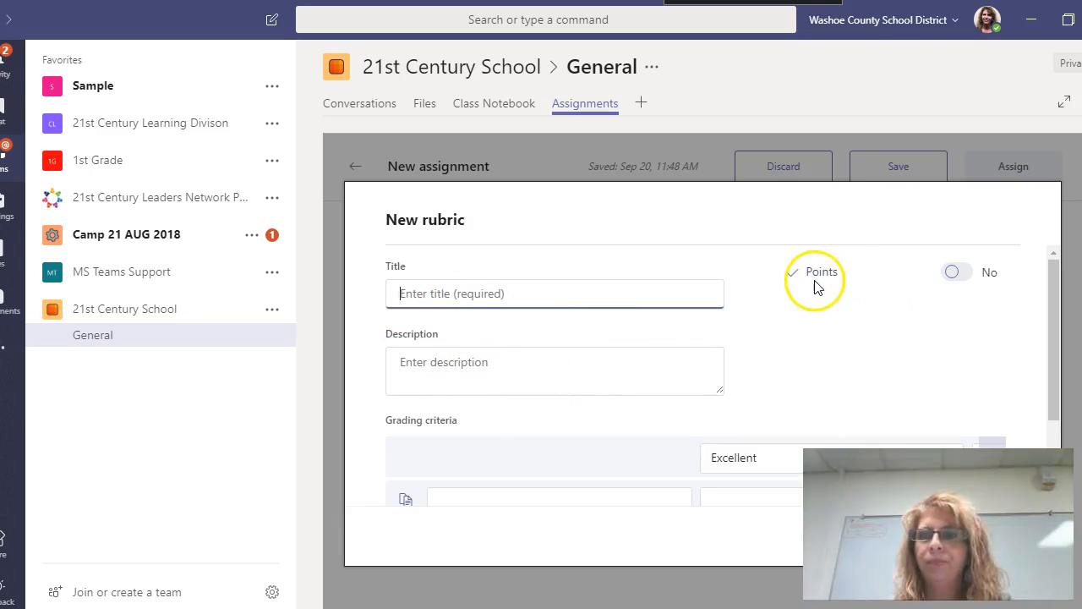
{"action": "left_click", "coordinate": [956, 272]}
{"action": "left_click", "coordinate": [954, 273]}
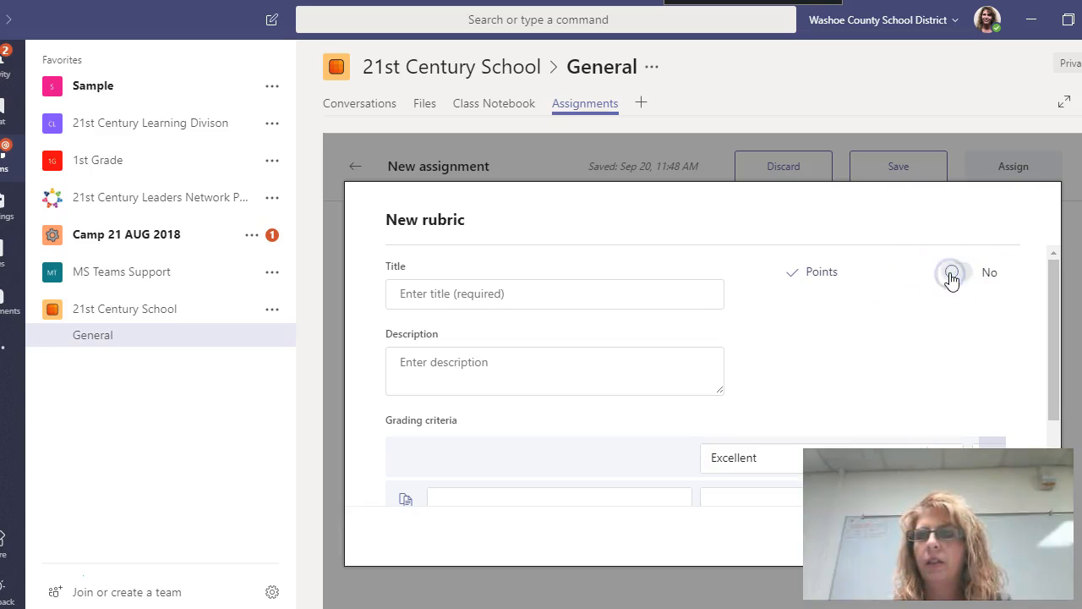
Step: Enter "Grammar" as the rubric's first grading criterion and add an empty criterion row below it
{"action": "scroll", "coordinate": [757, 338], "scroll_direction": "down", "scroll_amount": 2}
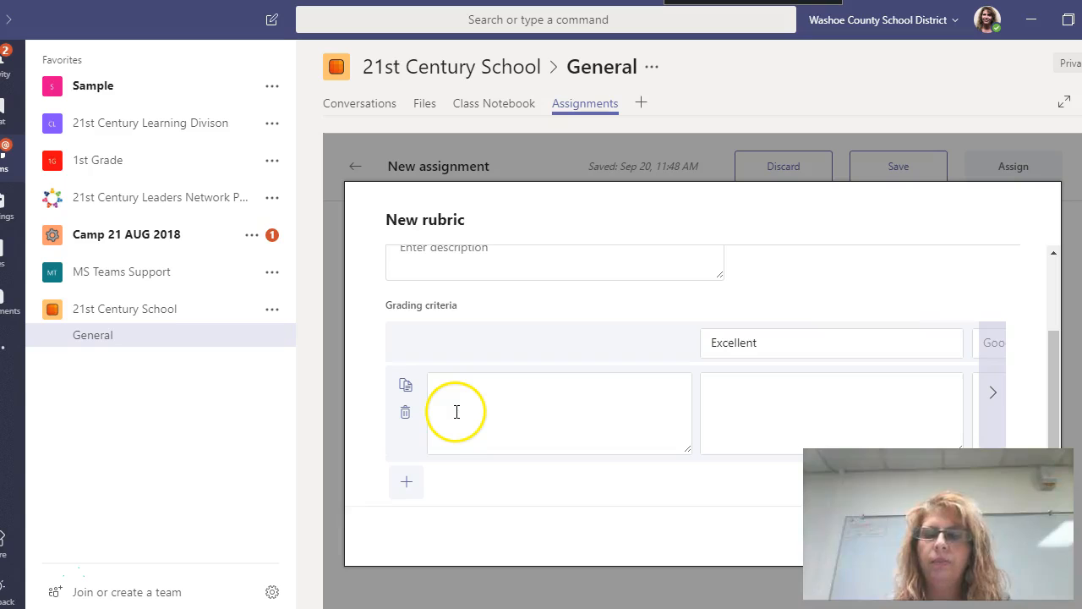
{"action": "left_click", "coordinate": [488, 400]}
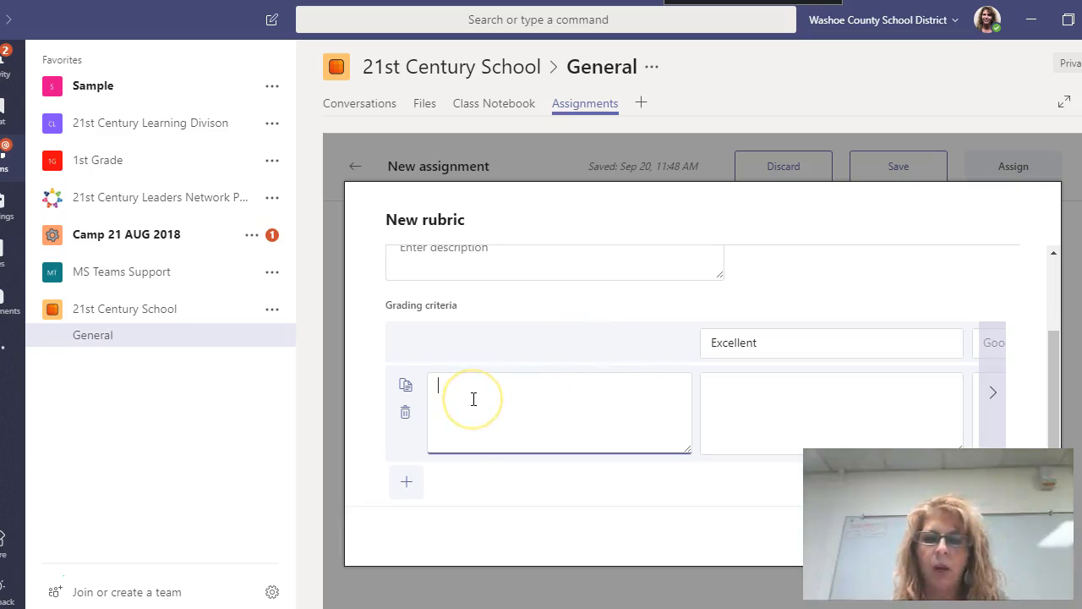
{"action": "scroll", "coordinate": [474, 399], "scroll_direction": "up", "scroll_amount": 2}
{"action": "scroll", "coordinate": [492, 437], "scroll_direction": "down", "scroll_amount": 2}
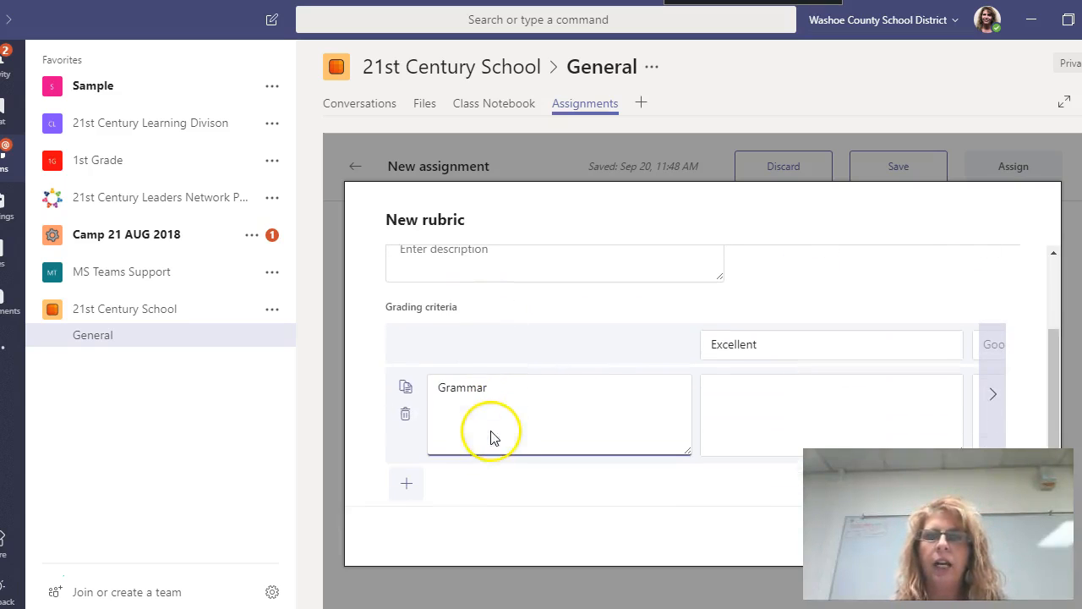
{"action": "left_click", "coordinate": [406, 484]}
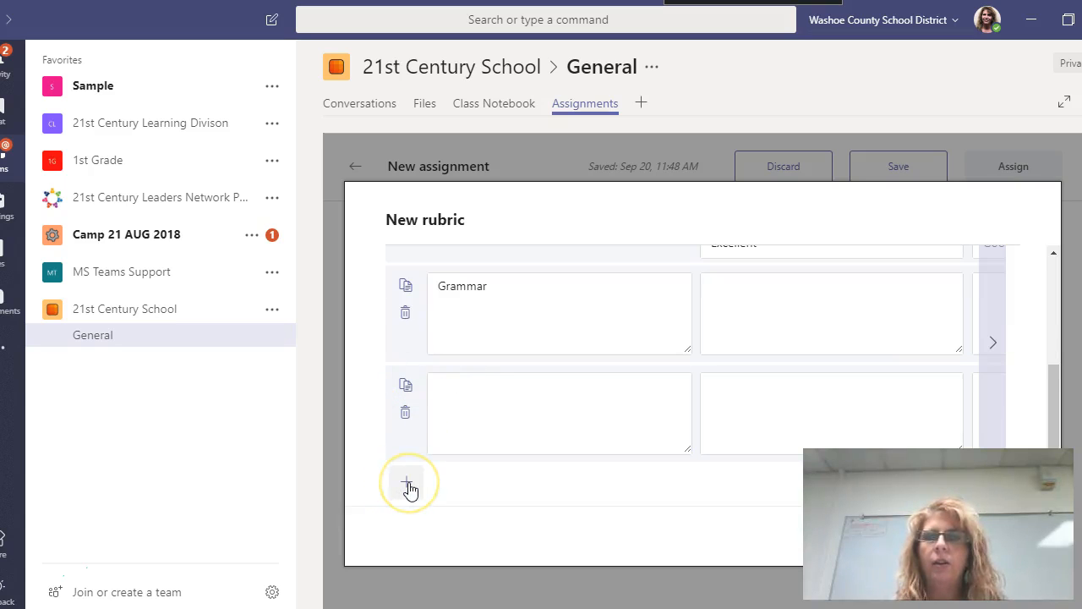
Step: Duplicate the Grammar criterion row and change the original criterion to "Grammar and Punctuation"
{"action": "left_click", "coordinate": [404, 287]}
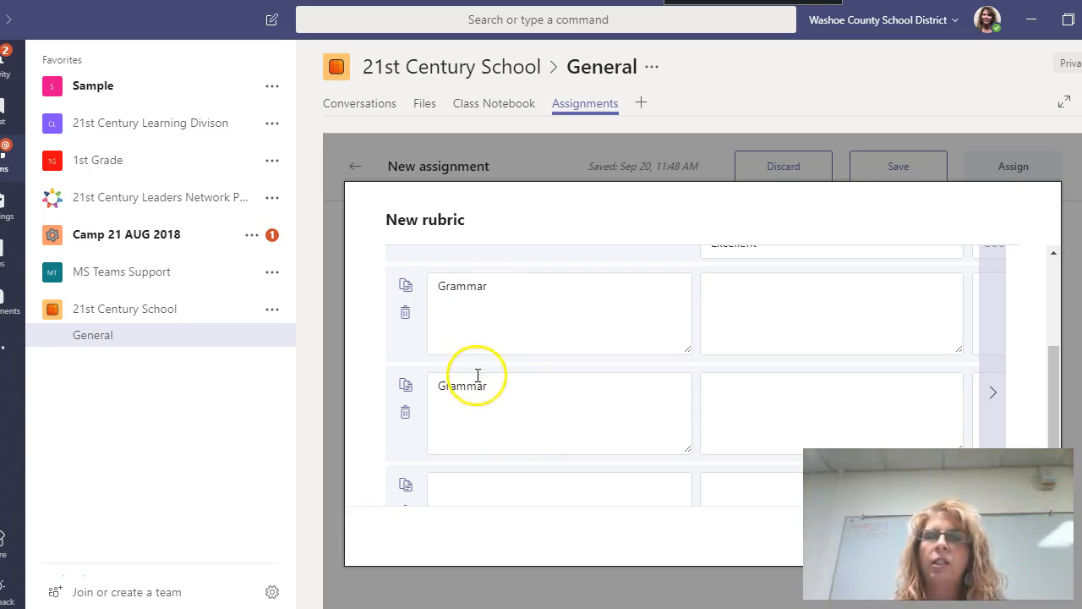
{"action": "left_click", "coordinate": [514, 385]}
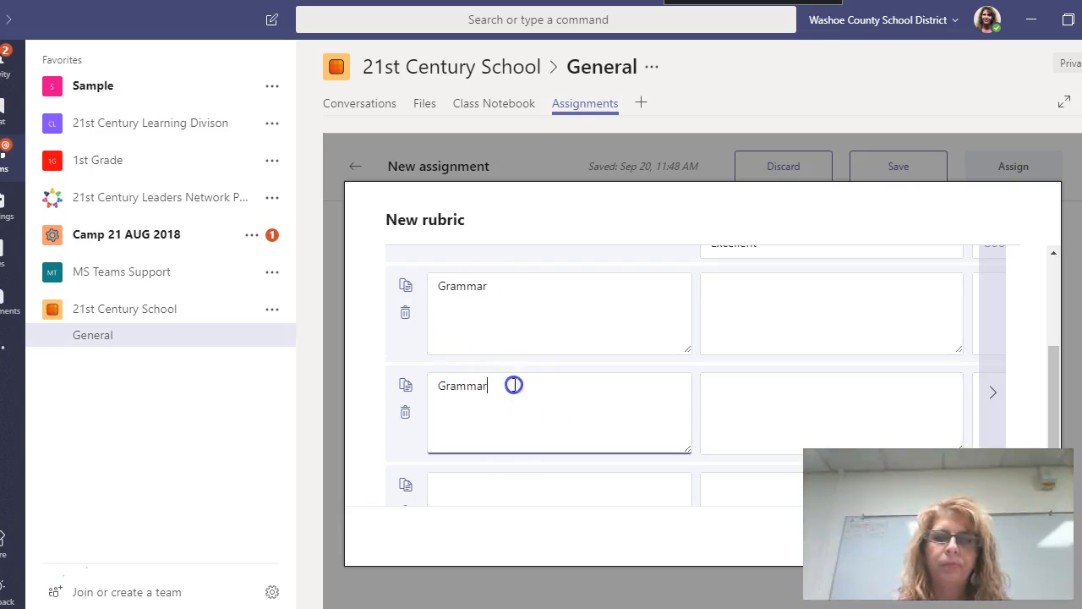
{"action": "left_click", "coordinate": [527, 446]}
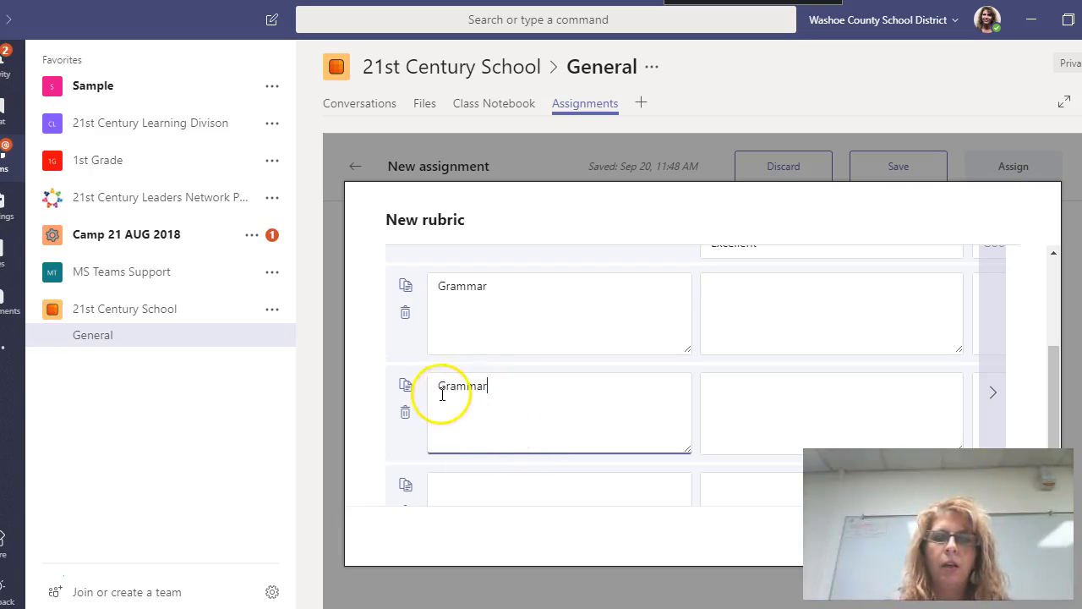
{"action": "left_click", "coordinate": [506, 288]}
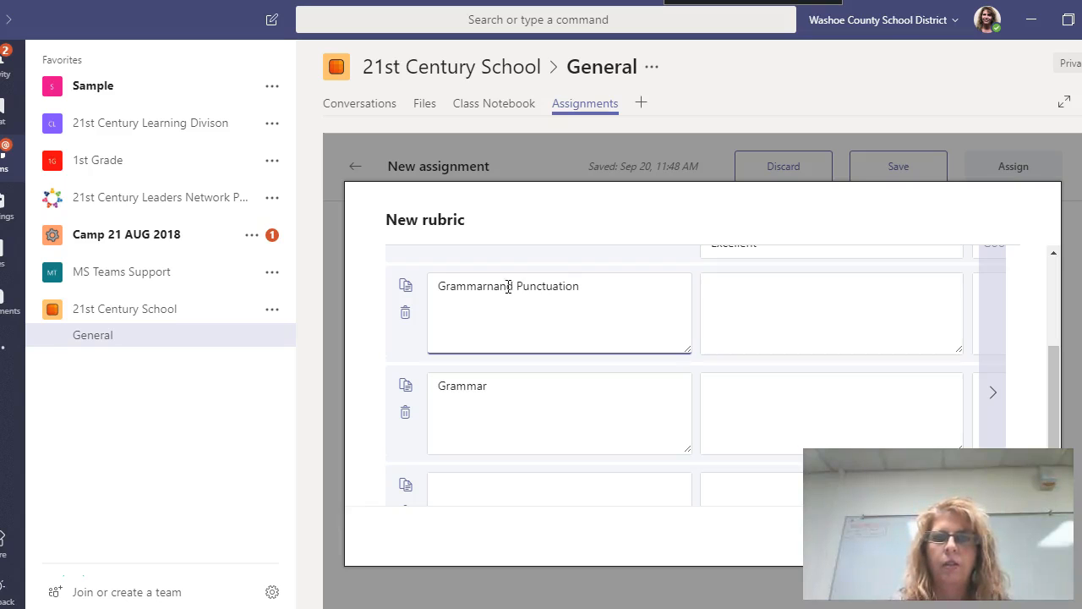
{"action": "left_click", "coordinate": [490, 285]}
{"action": "scroll", "coordinate": [556, 264], "scroll_direction": "down", "scroll_amount": 2}
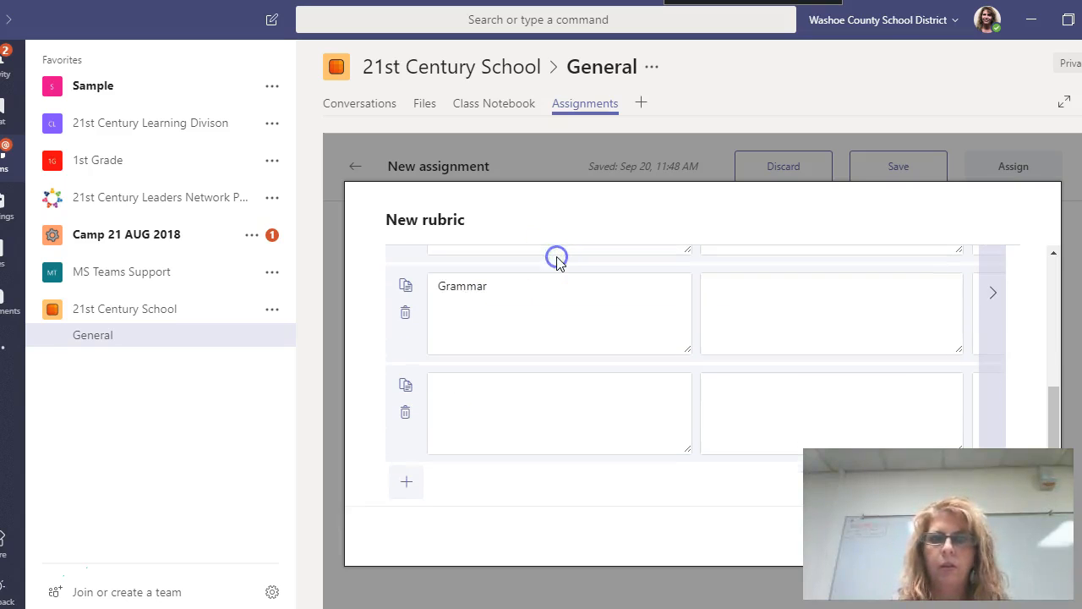
{"action": "scroll", "coordinate": [563, 326], "scroll_direction": "up", "scroll_amount": 5}
{"action": "scroll", "coordinate": [518, 461], "scroll_direction": "down", "scroll_amount": 2}
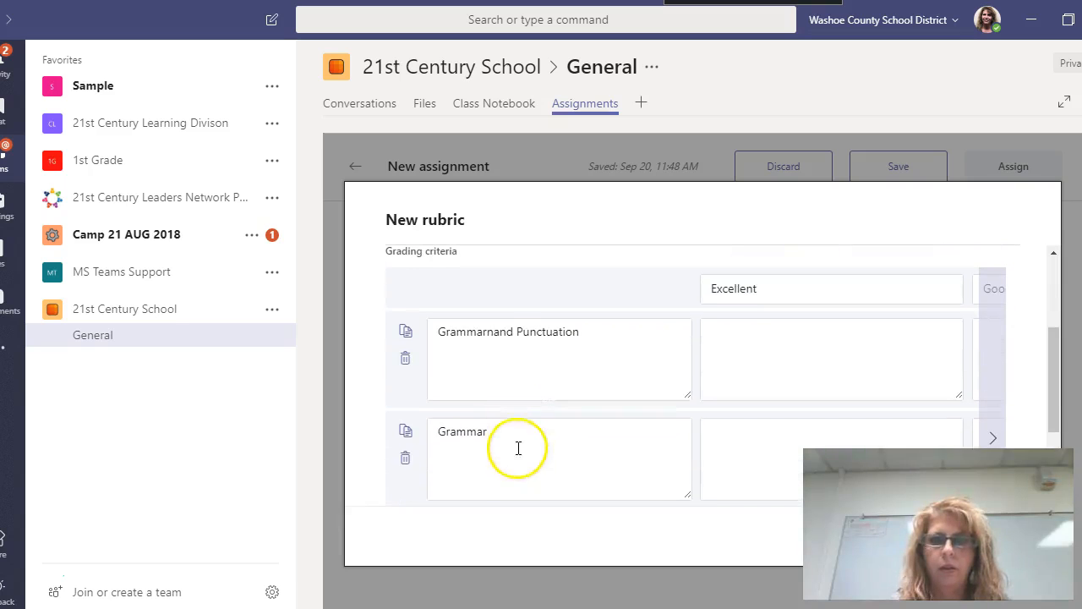
{"action": "left_click", "coordinate": [489, 330]}
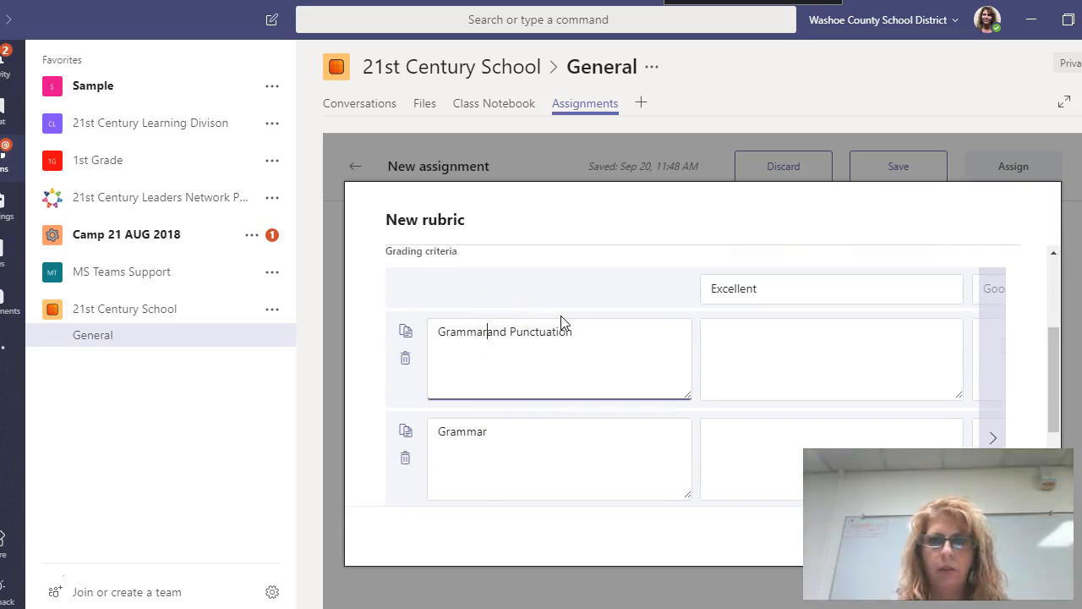
Step: Replace the text of the duplicated criterion with "Creativity"
{"action": "left_click_drag", "start_coordinate": [508, 432], "coordinate": [434, 427]}
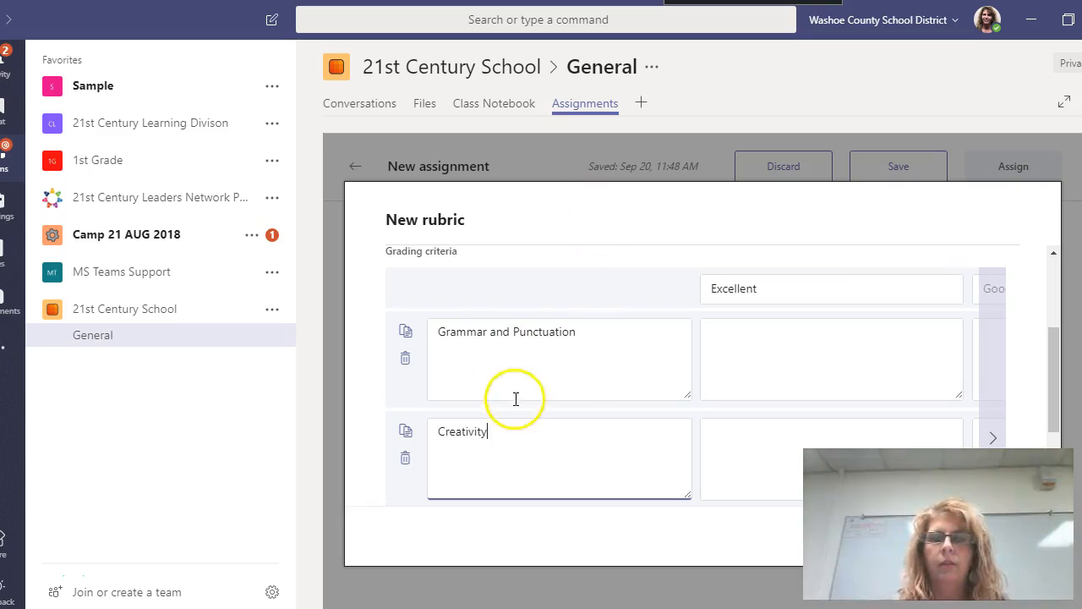
{"action": "scroll", "coordinate": [575, 366], "scroll_direction": "down", "scroll_amount": 2}
{"action": "left_click", "coordinate": [492, 414]}
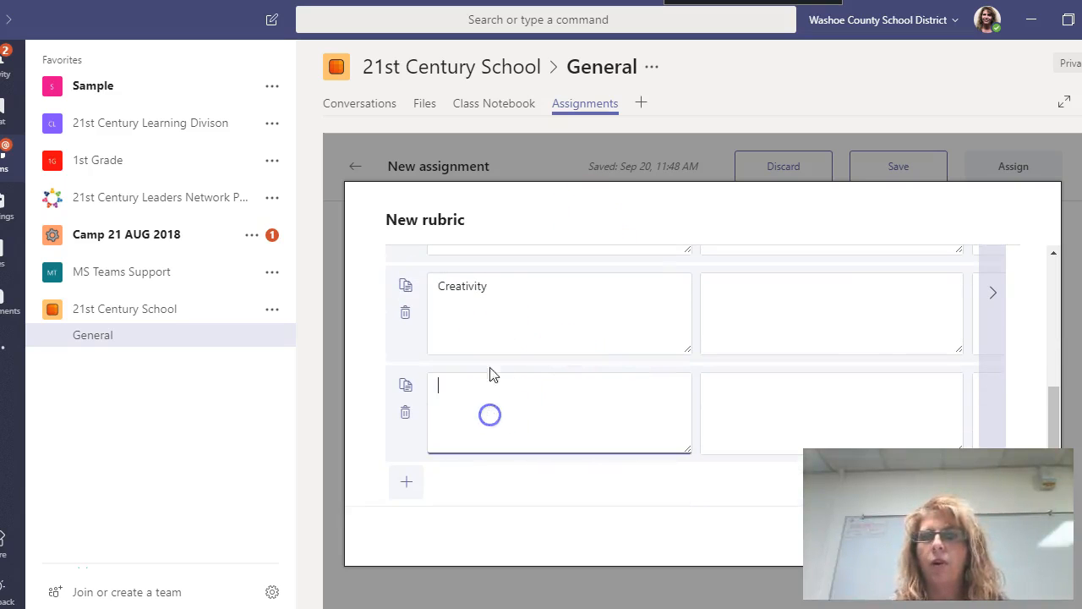
Step: Look through the rubric's rating levels from Excellent to Poor, and cancel the new rubric
{"action": "scroll", "coordinate": [493, 311], "scroll_direction": "up", "scroll_amount": 4}
{"action": "scroll", "coordinate": [498, 333], "scroll_direction": "down", "scroll_amount": 3}
{"action": "left_click", "coordinate": [759, 287]}
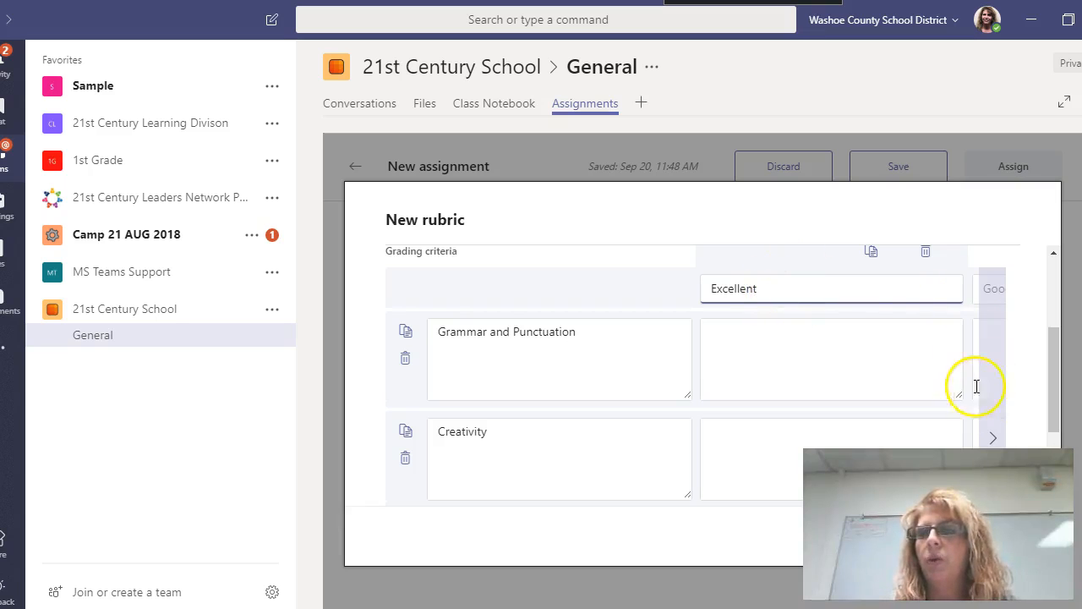
{"action": "left_click", "coordinate": [997, 439]}
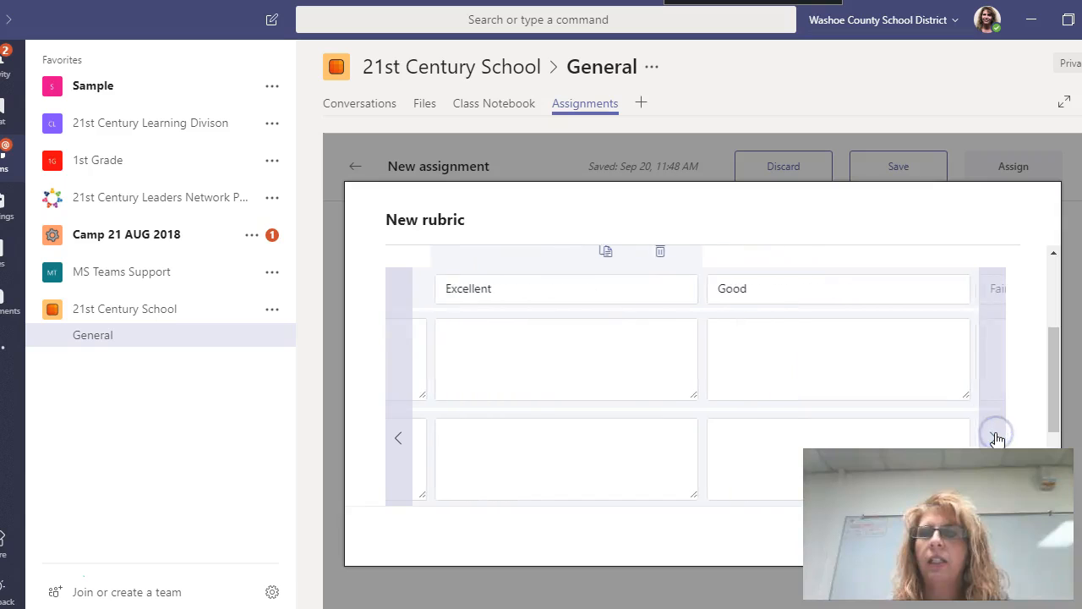
{"action": "left_click", "coordinate": [997, 438]}
{"action": "left_click", "coordinate": [996, 434]}
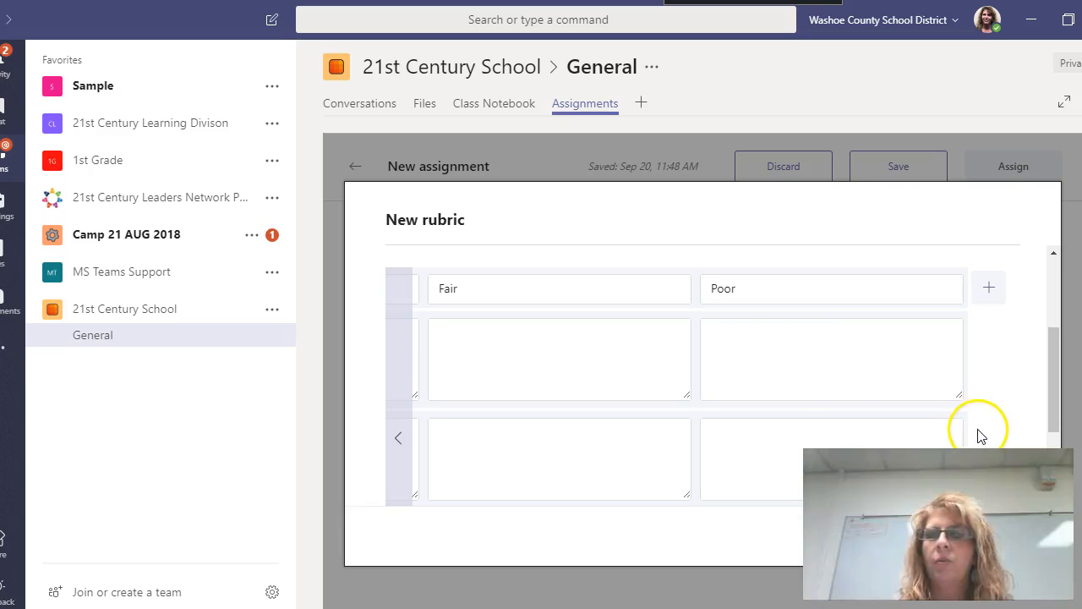
{"action": "left_click", "coordinate": [396, 436]}
{"action": "left_click", "coordinate": [990, 437]}
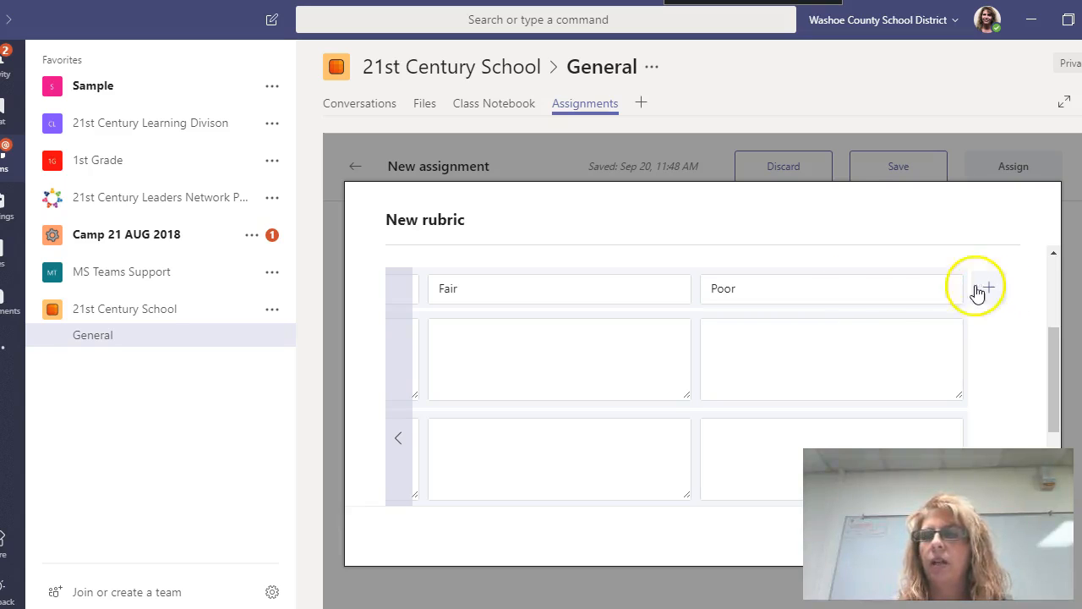
{"action": "left_click", "coordinate": [397, 435]}
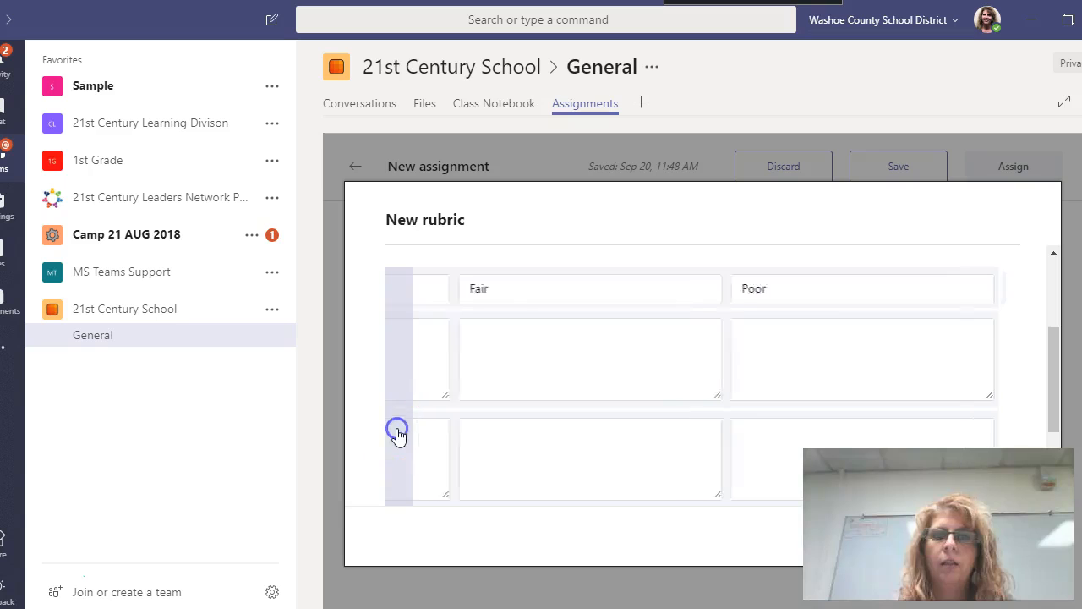
{"action": "left_click", "coordinate": [398, 432]}
{"action": "left_click", "coordinate": [397, 433]}
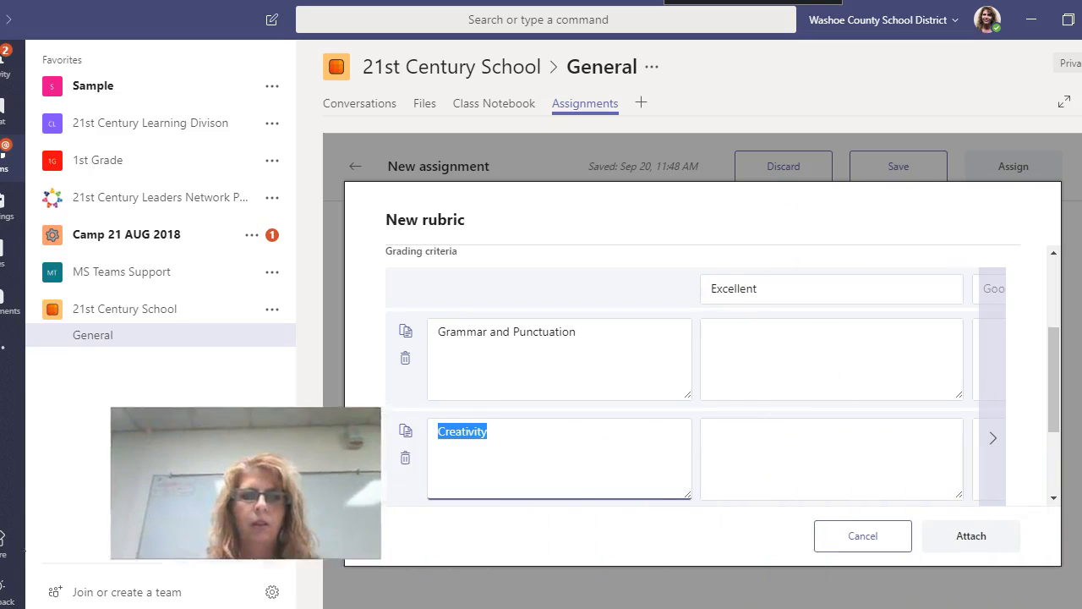
{"action": "left_click", "coordinate": [863, 538]}
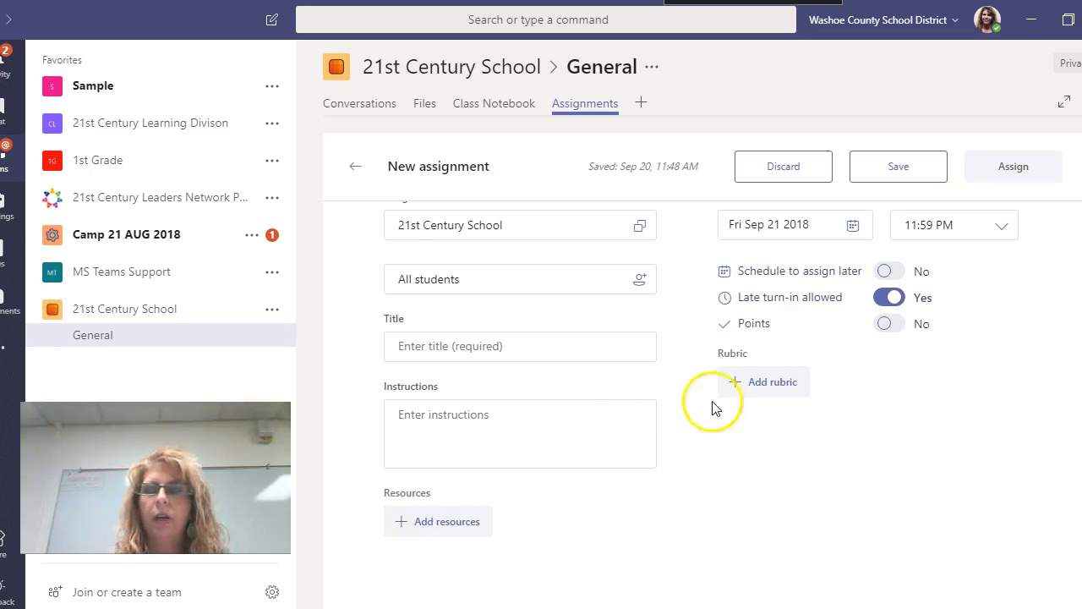
{"action": "left_click", "coordinate": [775, 381]}
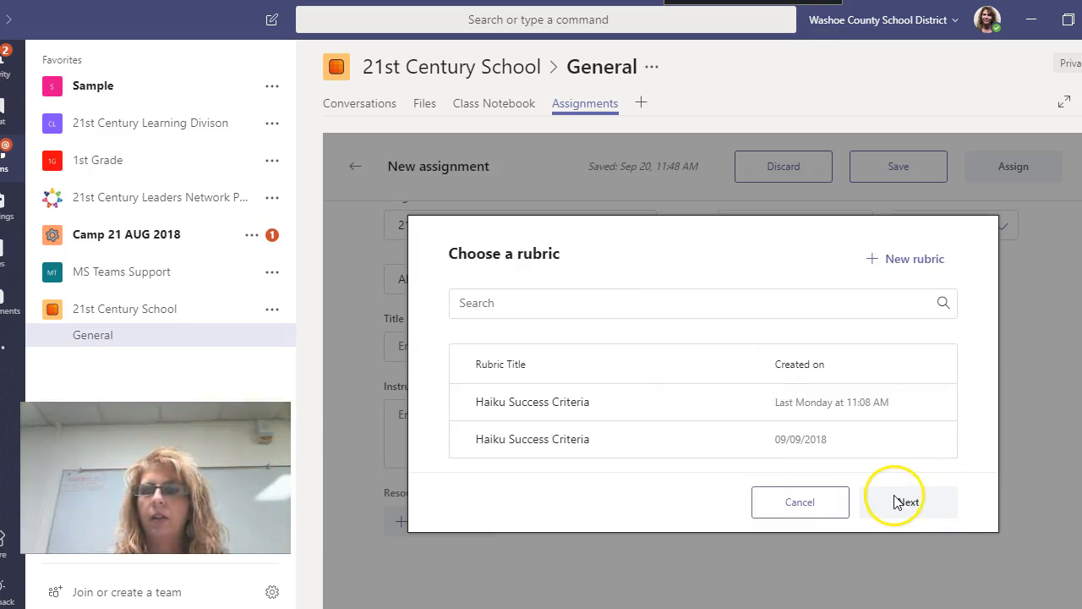
{"action": "left_click", "coordinate": [926, 259]}
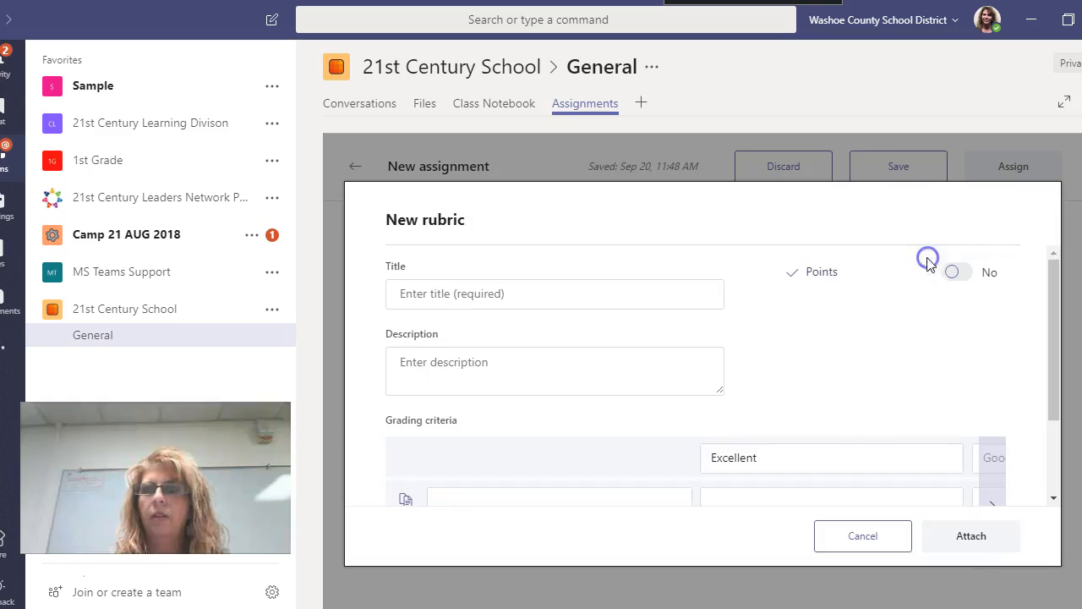
{"action": "left_click", "coordinate": [971, 536]}
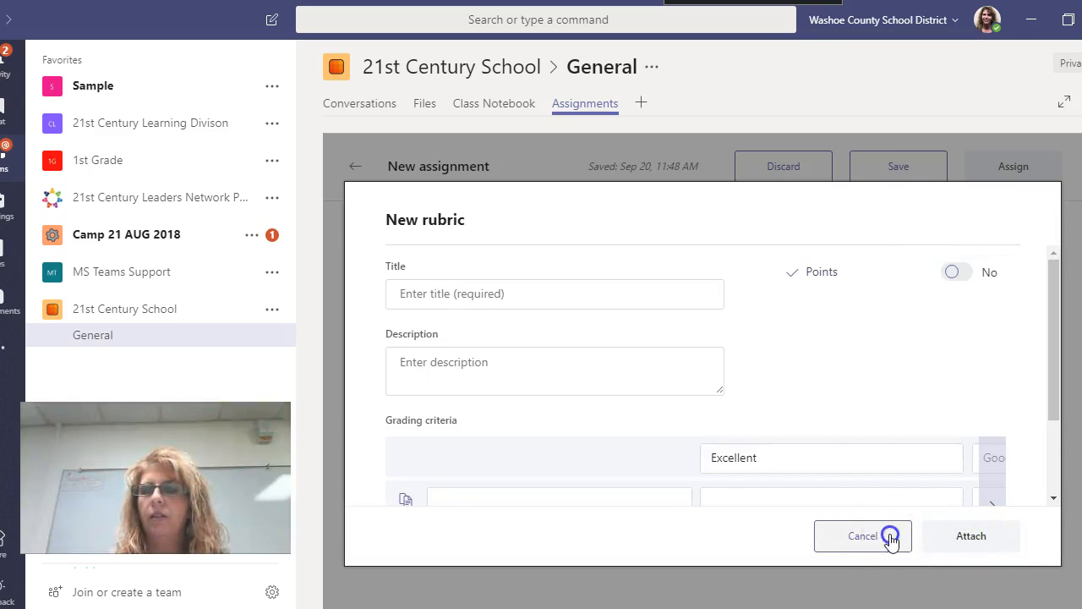
{"action": "left_click", "coordinate": [862, 536]}
{"action": "left_click", "coordinate": [743, 380]}
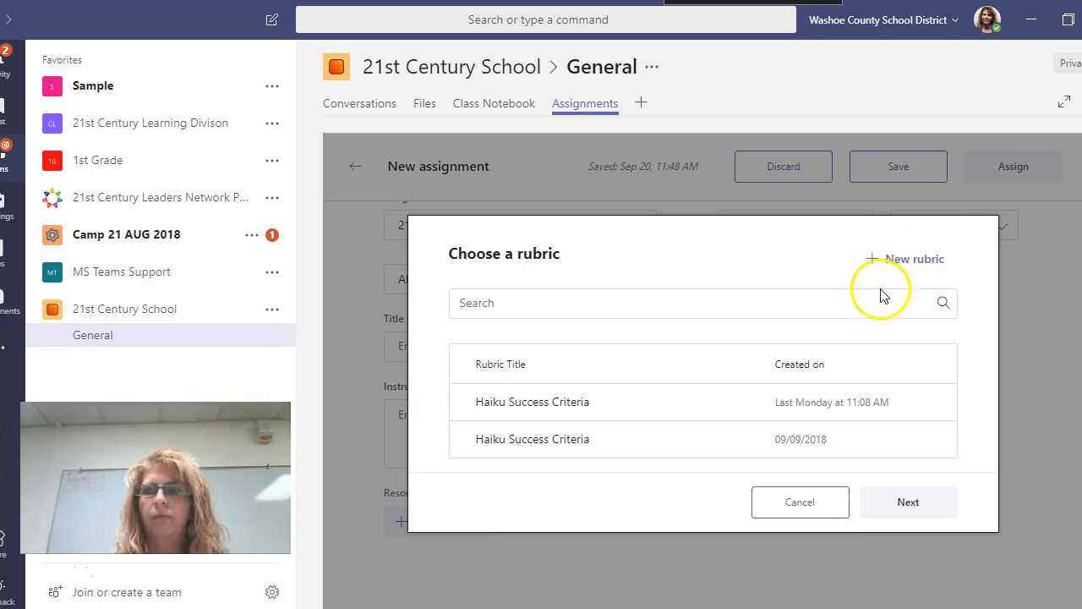
{"action": "left_click", "coordinate": [811, 502]}
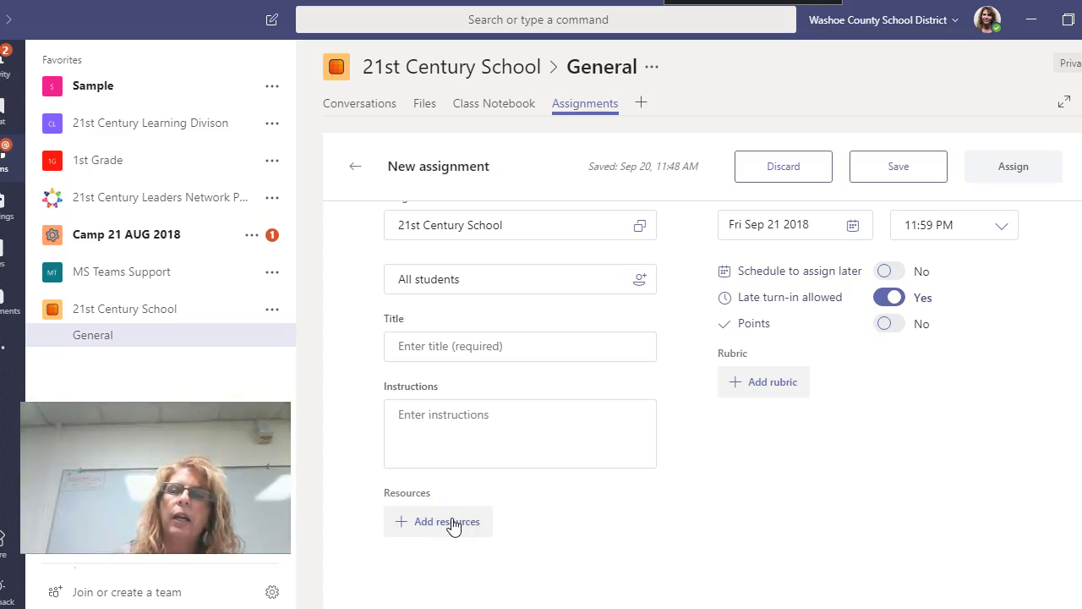
Step: Attach the existing Haiku Success Criteria rubric to the new assignment
{"action": "left_click", "coordinate": [755, 387]}
{"action": "left_click", "coordinate": [519, 401]}
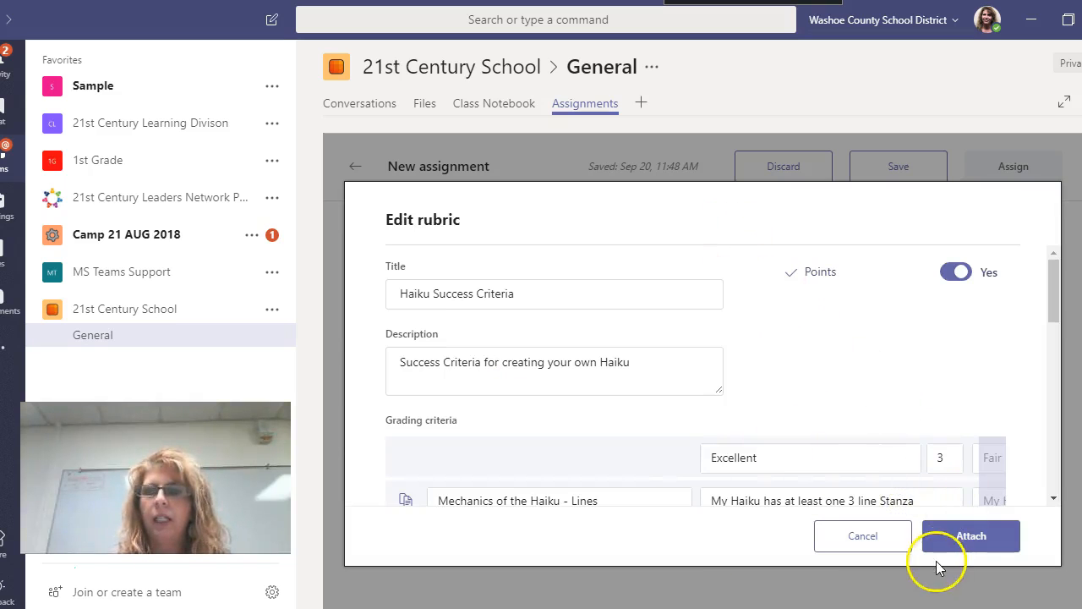
{"action": "left_click", "coordinate": [970, 533]}
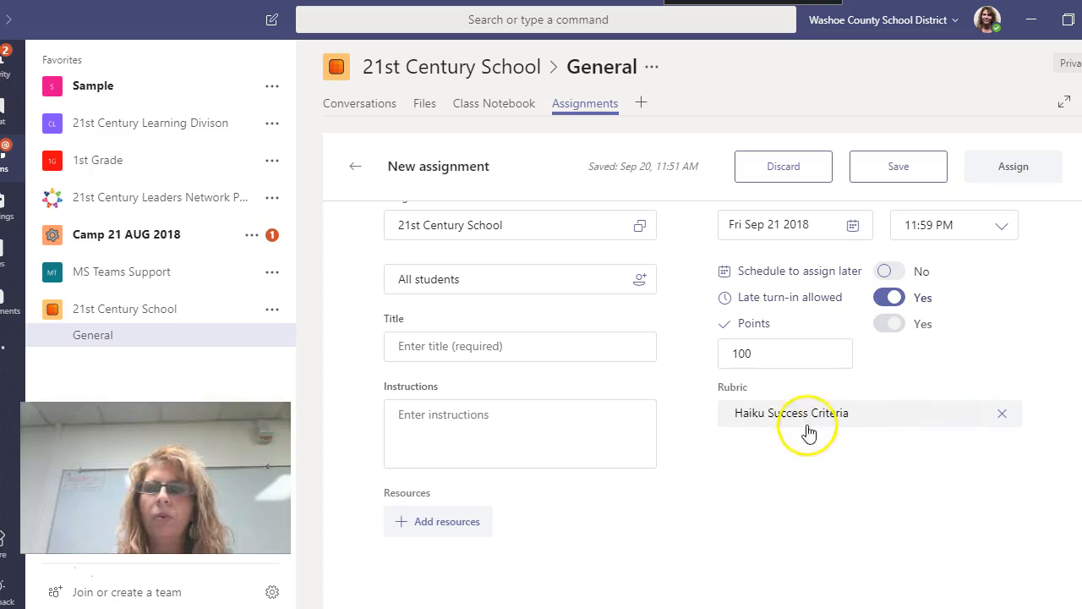
Step: Title the assignment "Digital School Day" and enter the instructions "Please complete."
{"action": "left_click", "coordinate": [393, 345]}
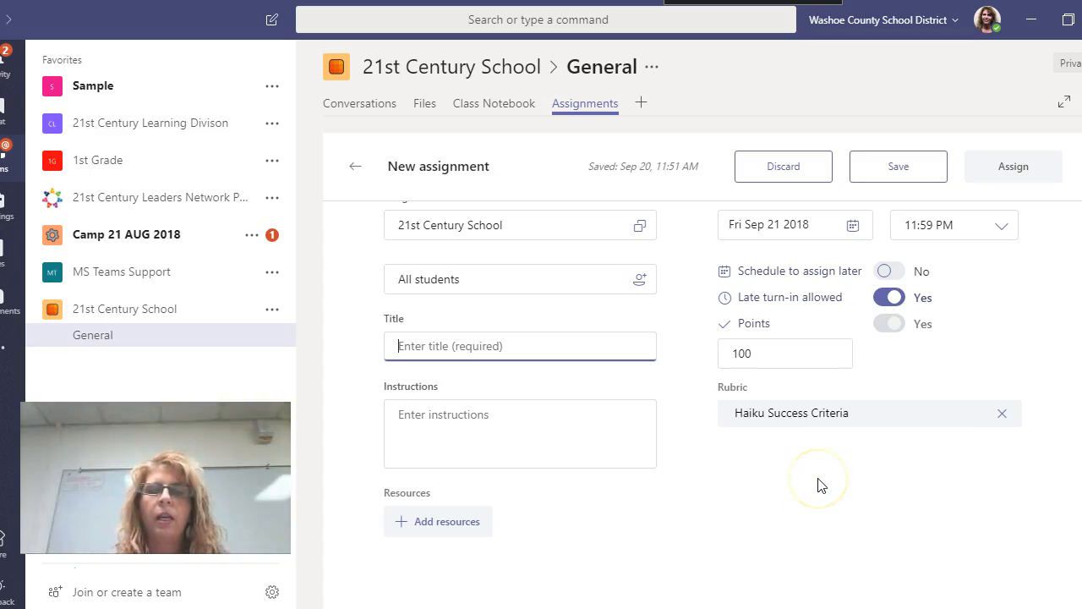
{"action": "type", "text": "Digital School Day"}
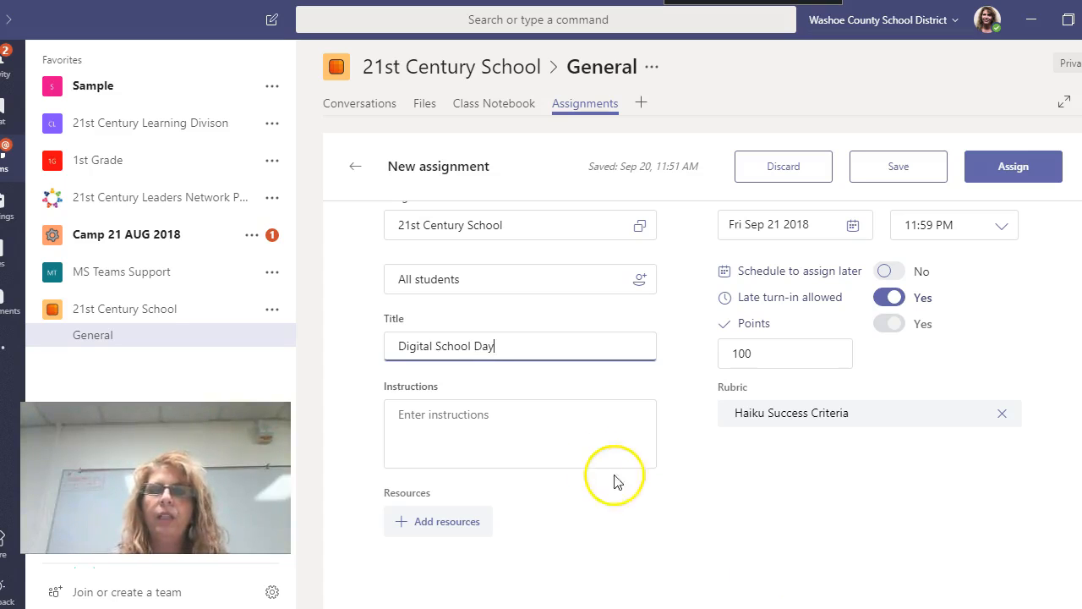
{"action": "left_click", "coordinate": [578, 449]}
{"action": "type", "text": "Please complete."}
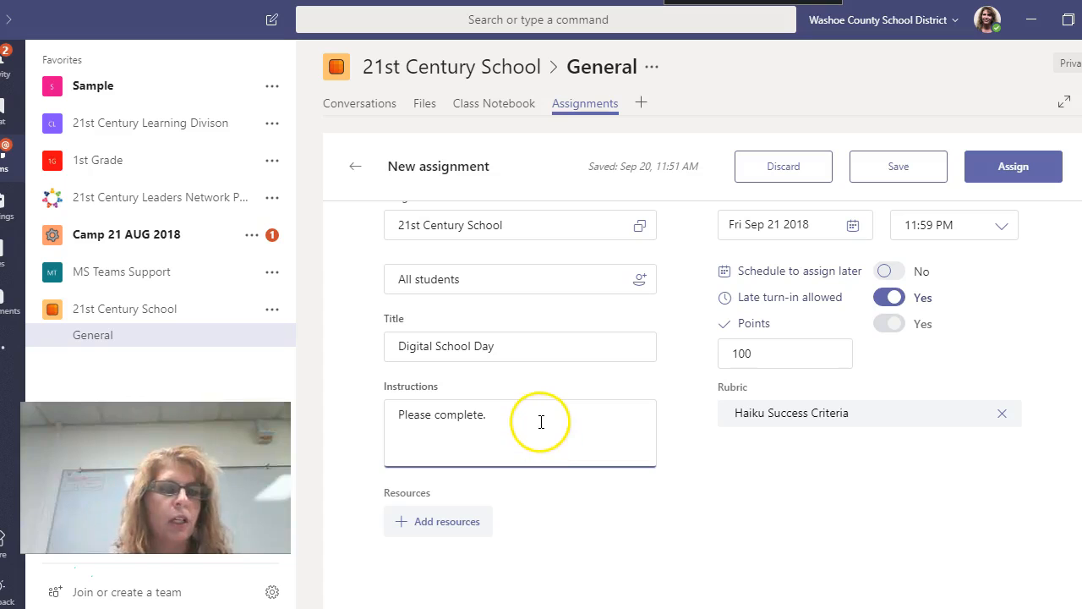
Step: Look at the resource sources and attach a new Word document named "Assignment Page" to the assignment
{"action": "left_click", "coordinate": [436, 522]}
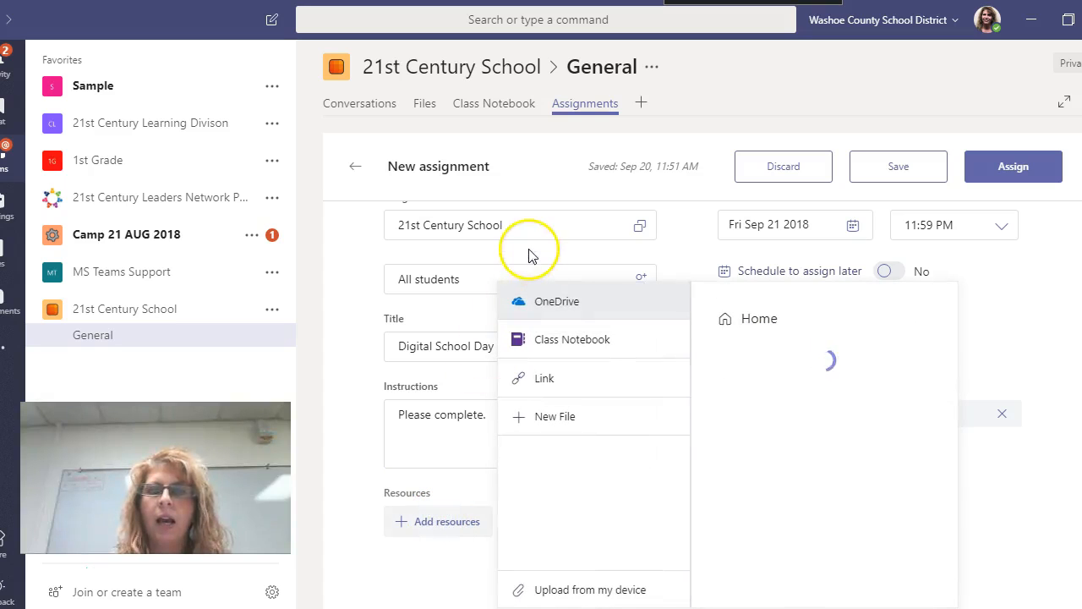
{"action": "left_click", "coordinate": [582, 305]}
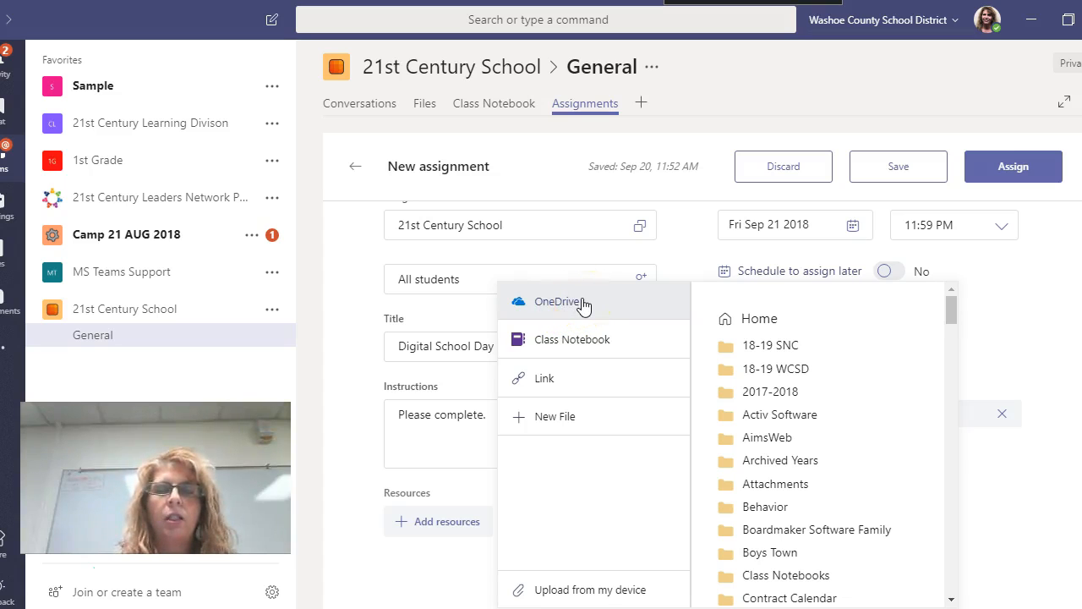
{"action": "left_click", "coordinate": [545, 381]}
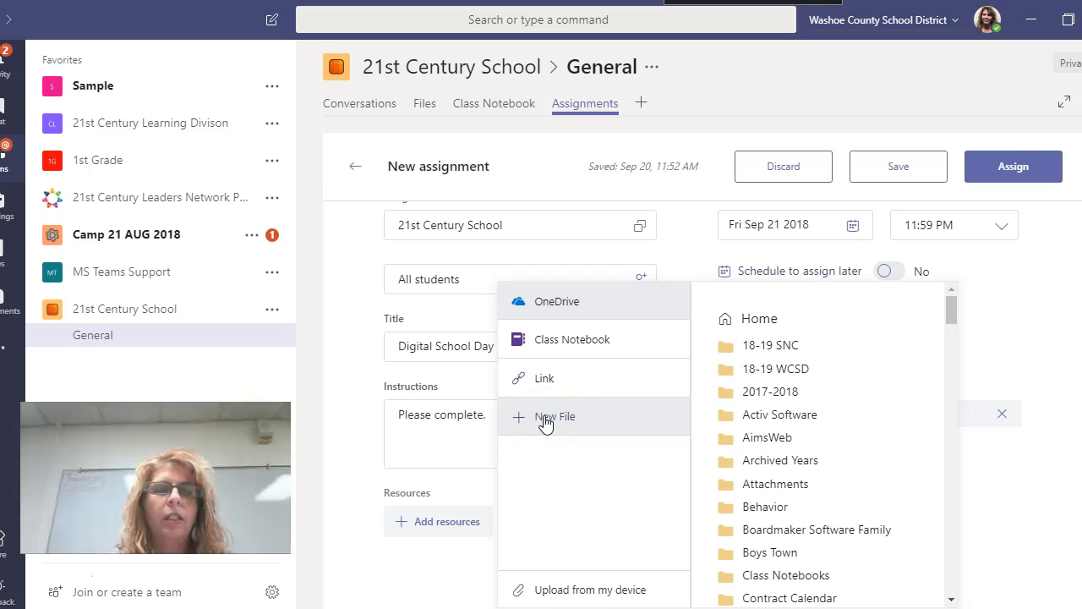
{"action": "left_click", "coordinate": [545, 419]}
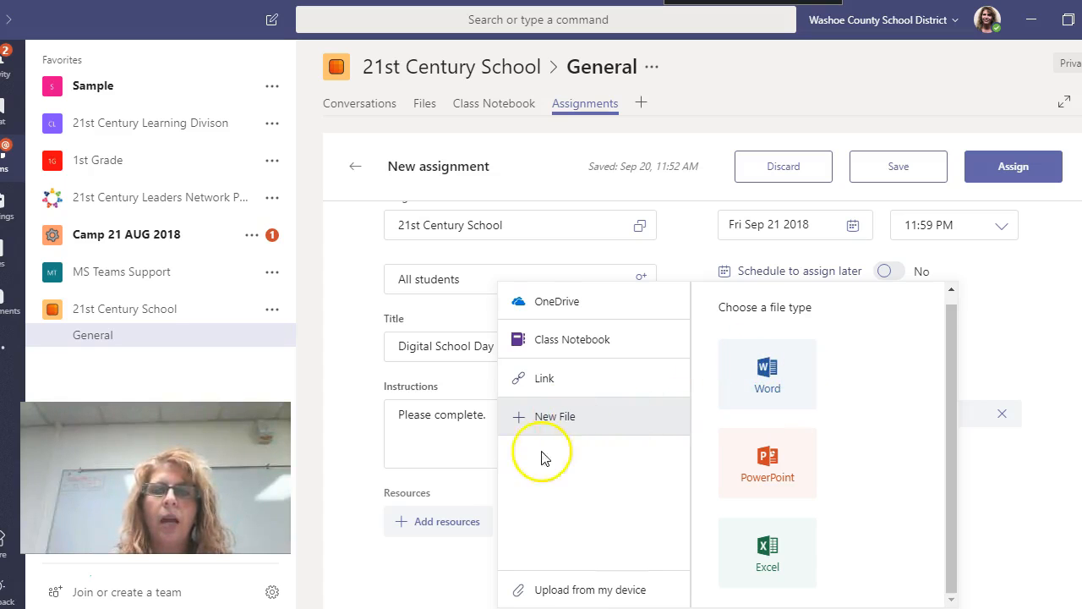
{"action": "left_click", "coordinate": [773, 375]}
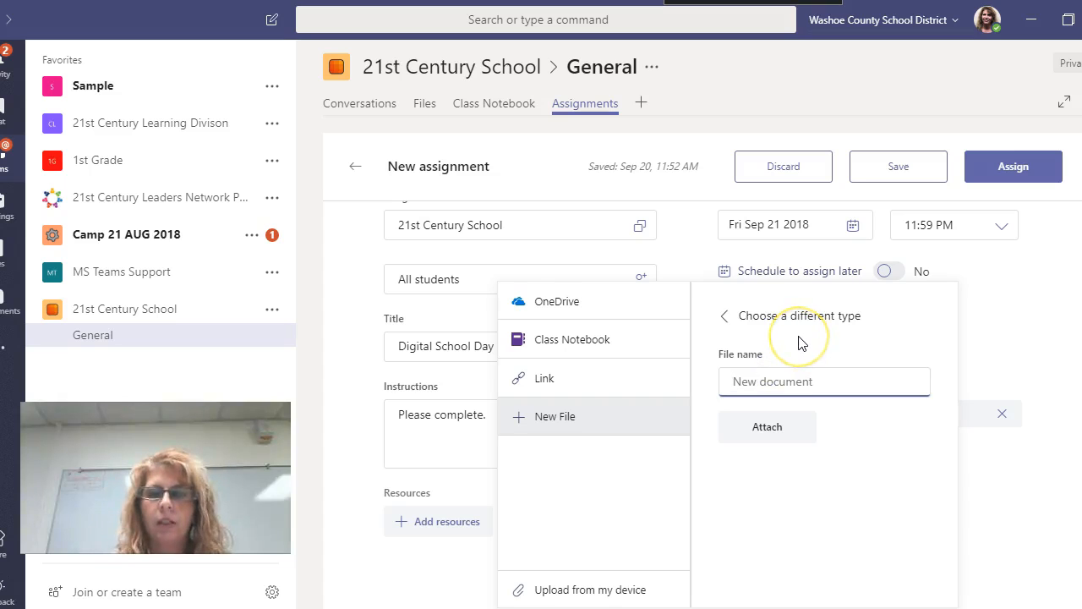
{"action": "type", "text": "Assignment Page"}
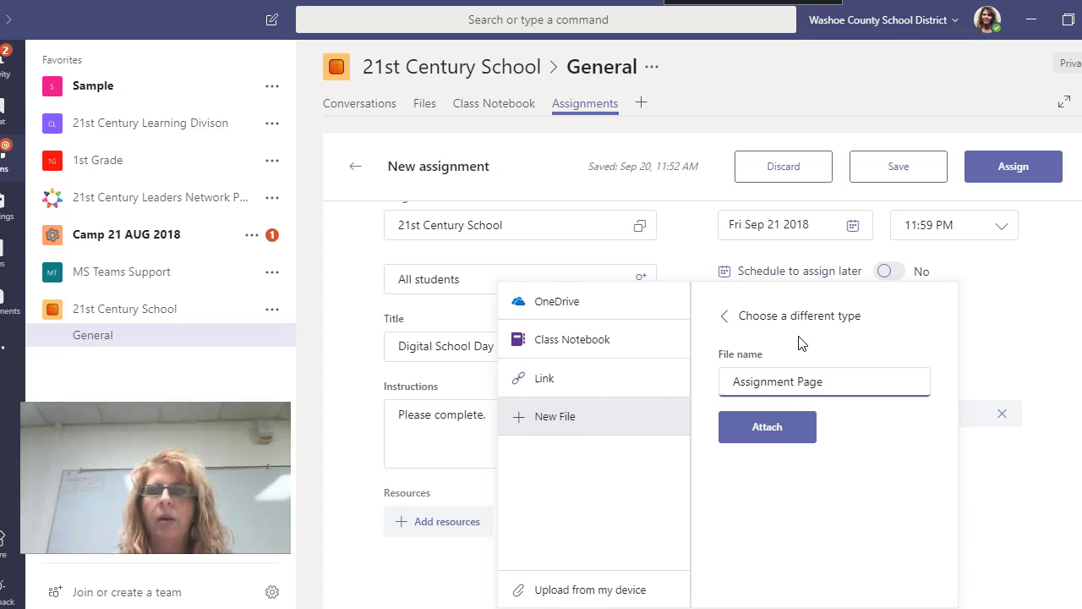
{"action": "left_click", "coordinate": [732, 428]}
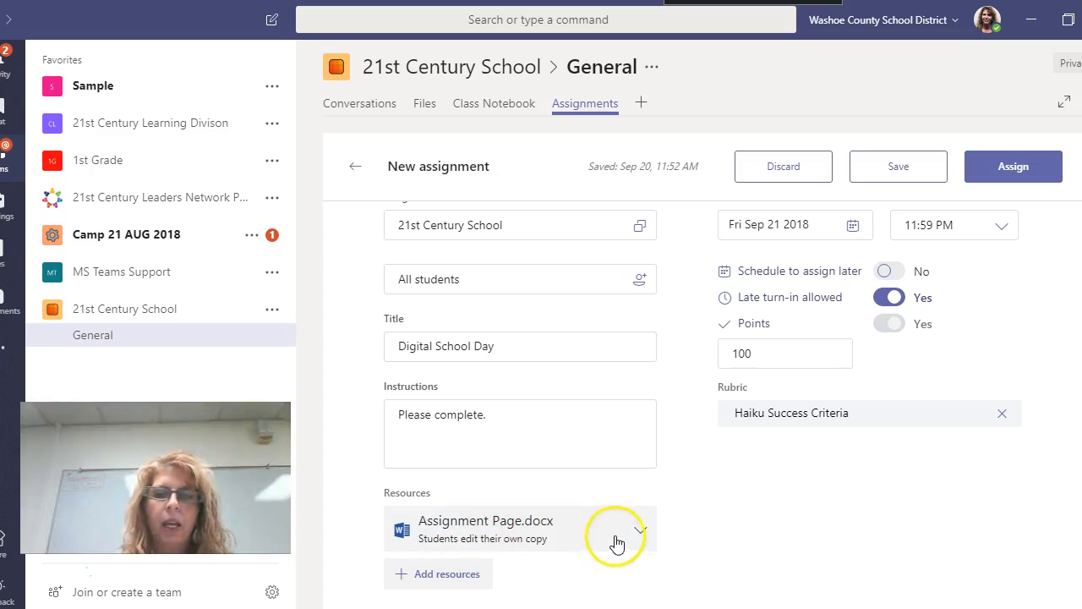
Step: Review the student editing options for Assignment Page.docx and return to the class's assignment list
{"action": "scroll", "coordinate": [641, 531], "scroll_direction": "down", "scroll_amount": 1}
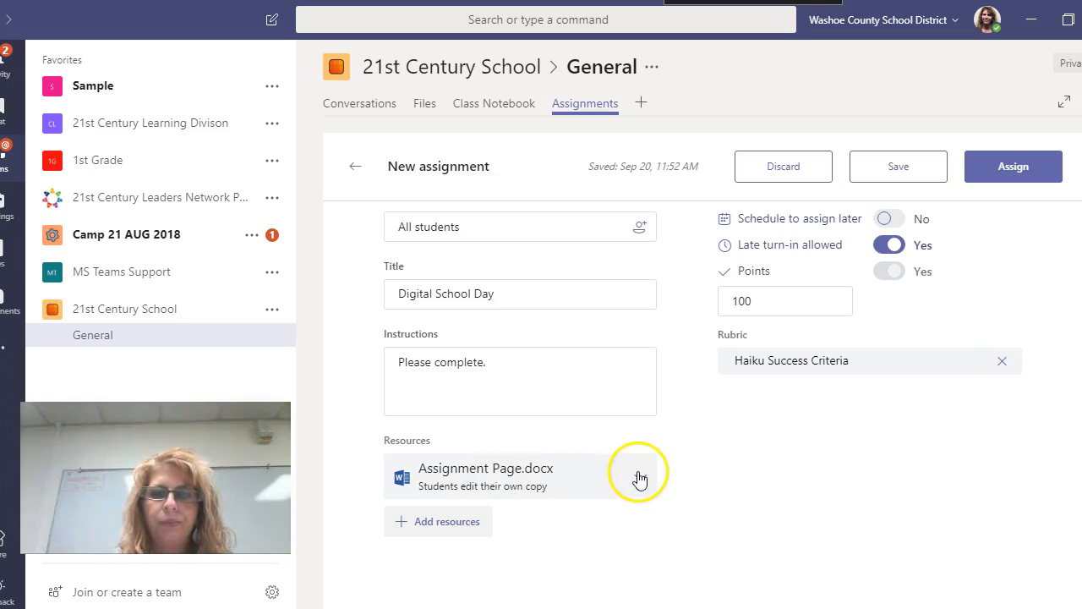
{"action": "left_click", "coordinate": [633, 478]}
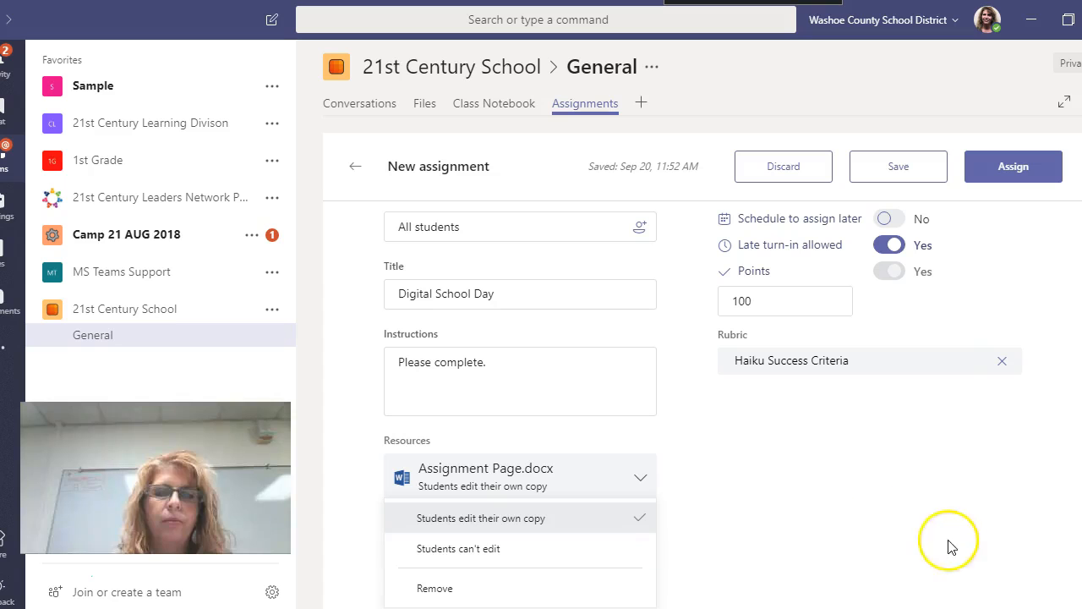
{"action": "left_click", "coordinate": [763, 473]}
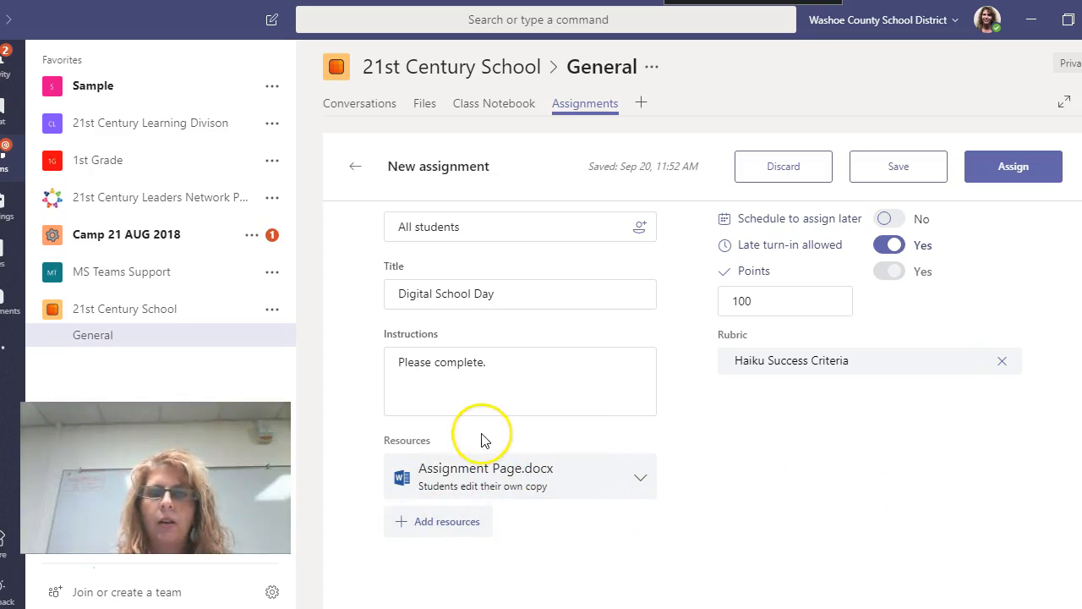
{"action": "left_click", "coordinate": [640, 479]}
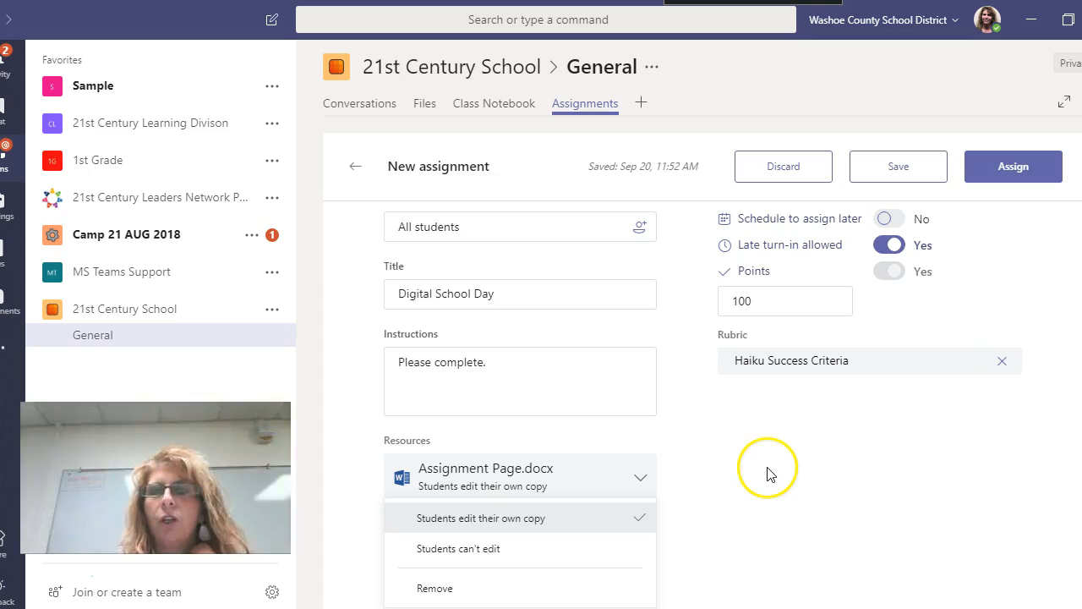
{"action": "left_click", "coordinate": [355, 166]}
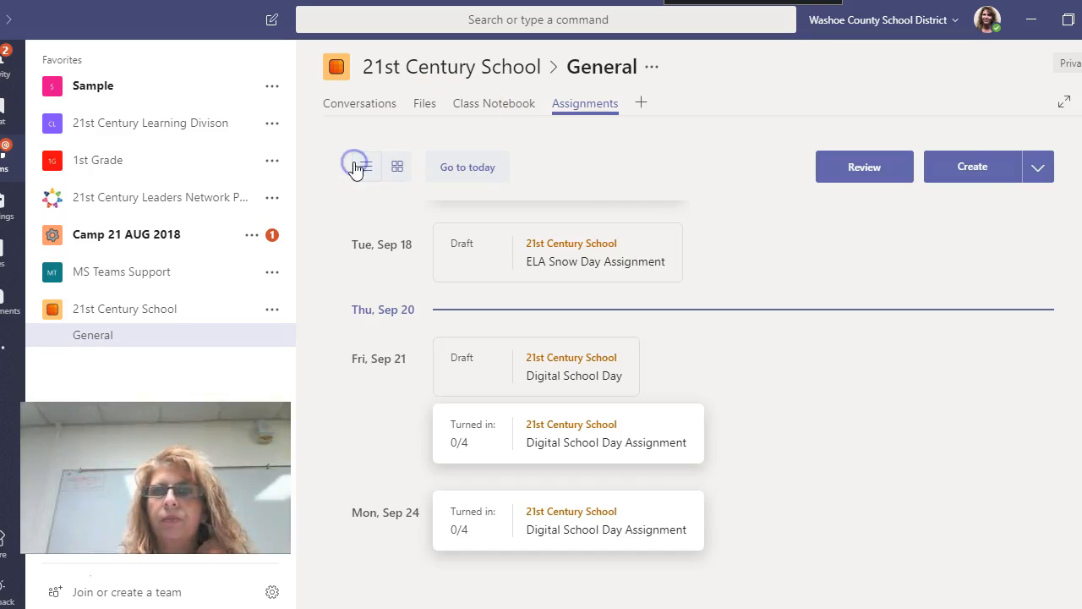
Step: Create an assignment from the existing ELA Snow Day Assignment of the 21st Century School class
{"action": "left_click", "coordinate": [1036, 168]}
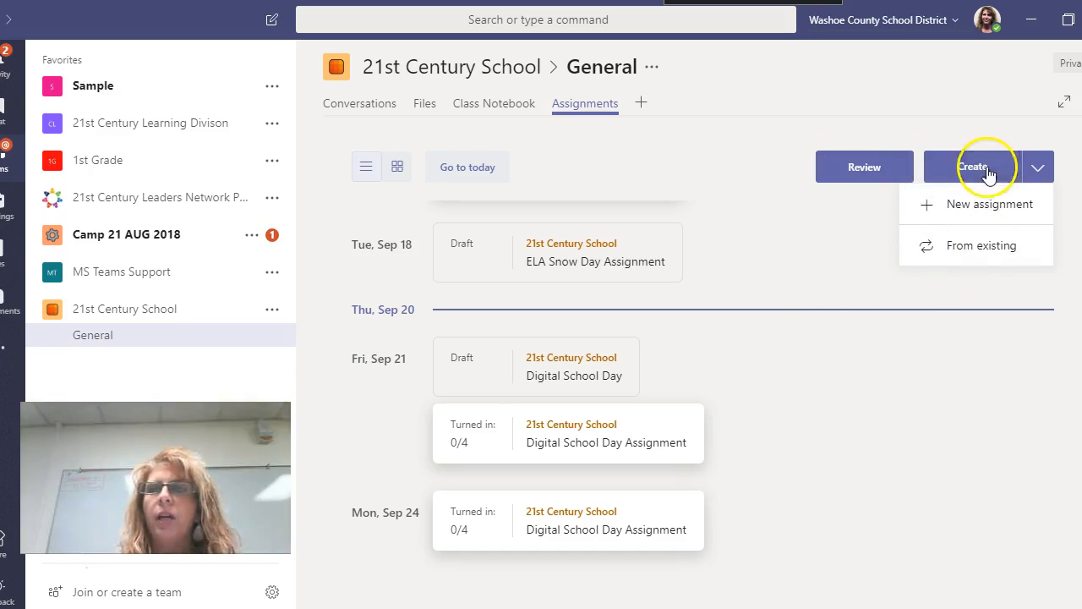
{"action": "left_click", "coordinate": [974, 248]}
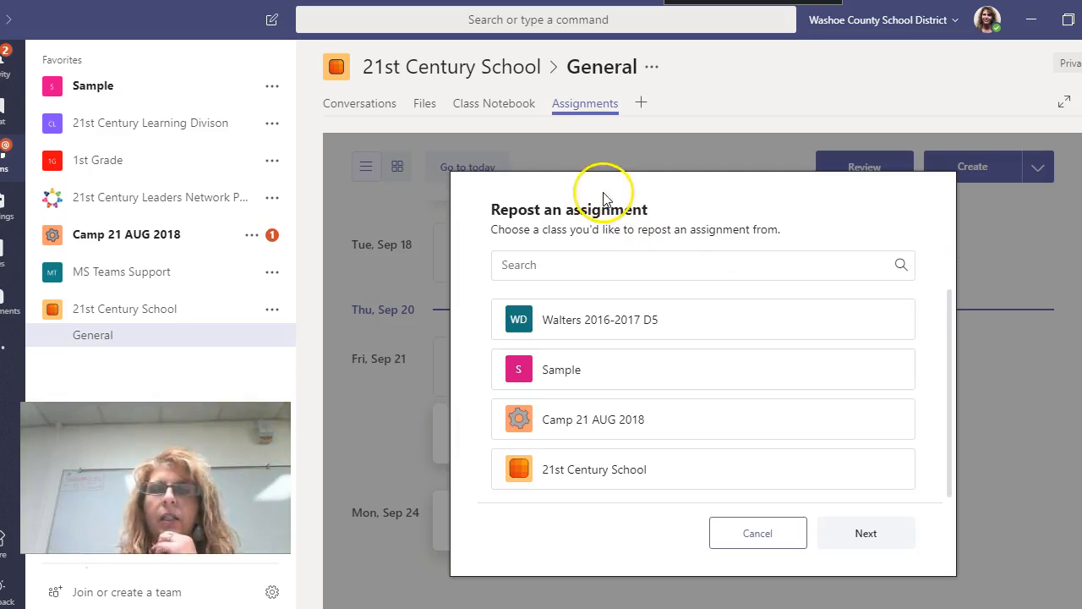
{"action": "left_click", "coordinate": [642, 470]}
{"action": "left_click", "coordinate": [605, 476]}
{"action": "left_click", "coordinate": [862, 538]}
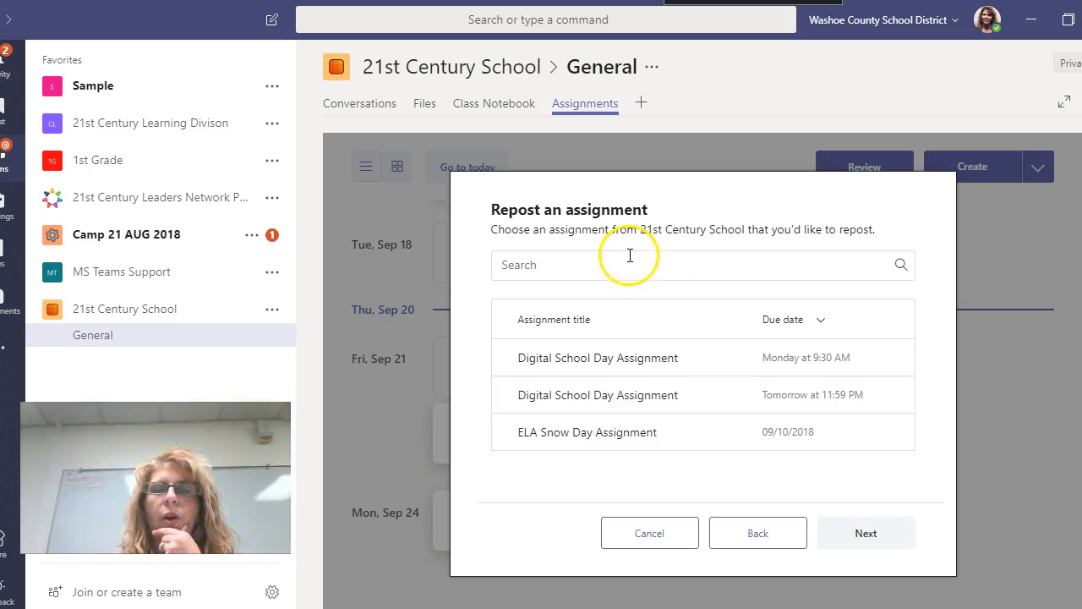
{"action": "left_click", "coordinate": [627, 435]}
{"action": "left_click", "coordinate": [871, 537]}
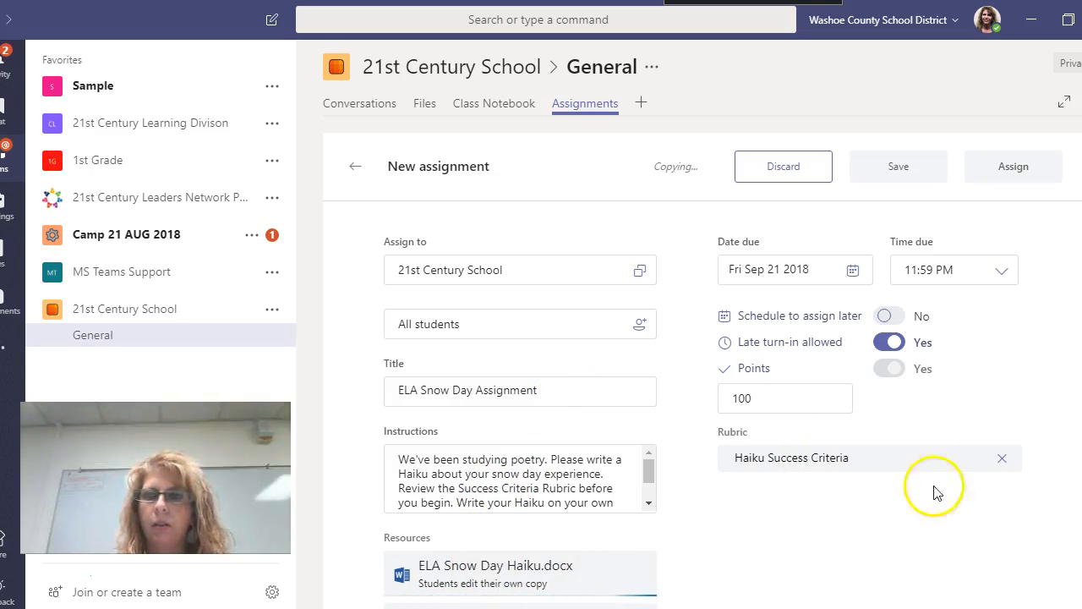
Step: Read through the instructions of the copied ELA Snow Day Assignment
{"action": "left_click", "coordinate": [557, 478]}
{"action": "left_click", "coordinate": [649, 489]}
{"action": "mouse_move", "coordinate": [650, 492]}
{"action": "left_mouse_down"}
{"action": "mouse_move", "coordinate": [650, 455]}
{"action": "mouse_move", "coordinate": [650, 479]}
{"action": "left_mouse_up"}
{"action": "left_click", "coordinate": [648, 452]}
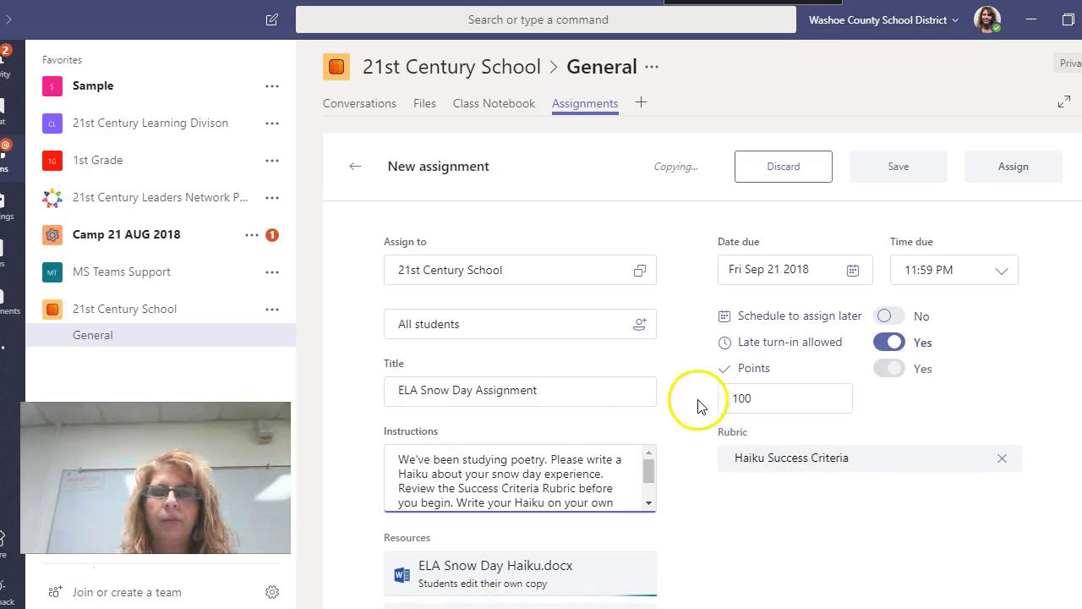
Step: Add blank "Name" and "Date:" lines to ELA Snow Day Haiku.docx, close it and return to the assignment list
{"action": "scroll", "coordinate": [684, 398], "scroll_direction": "down", "scroll_amount": 2}
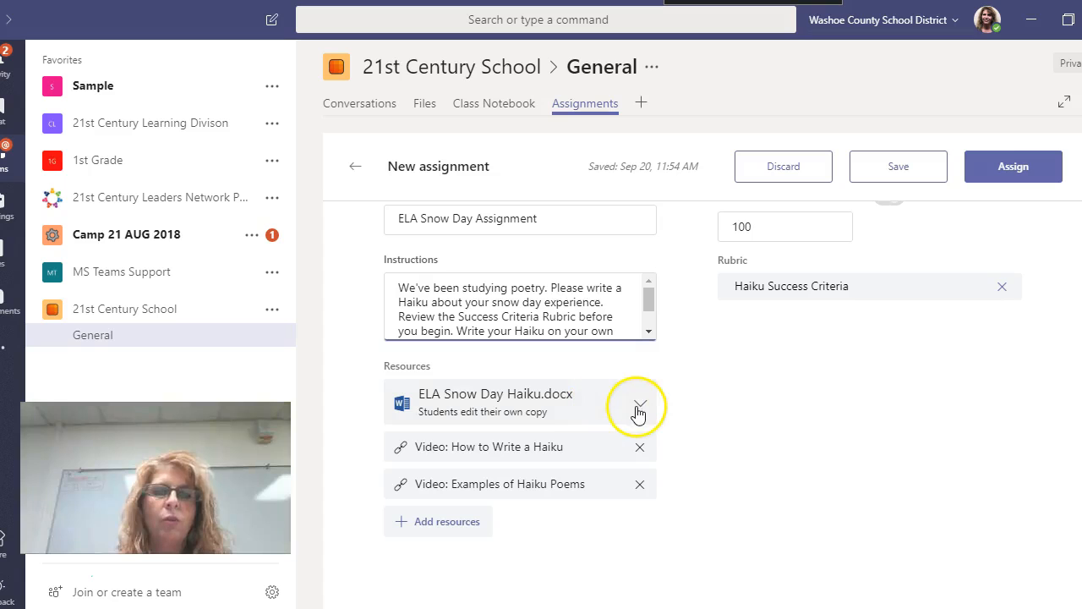
{"action": "left_click", "coordinate": [504, 394]}
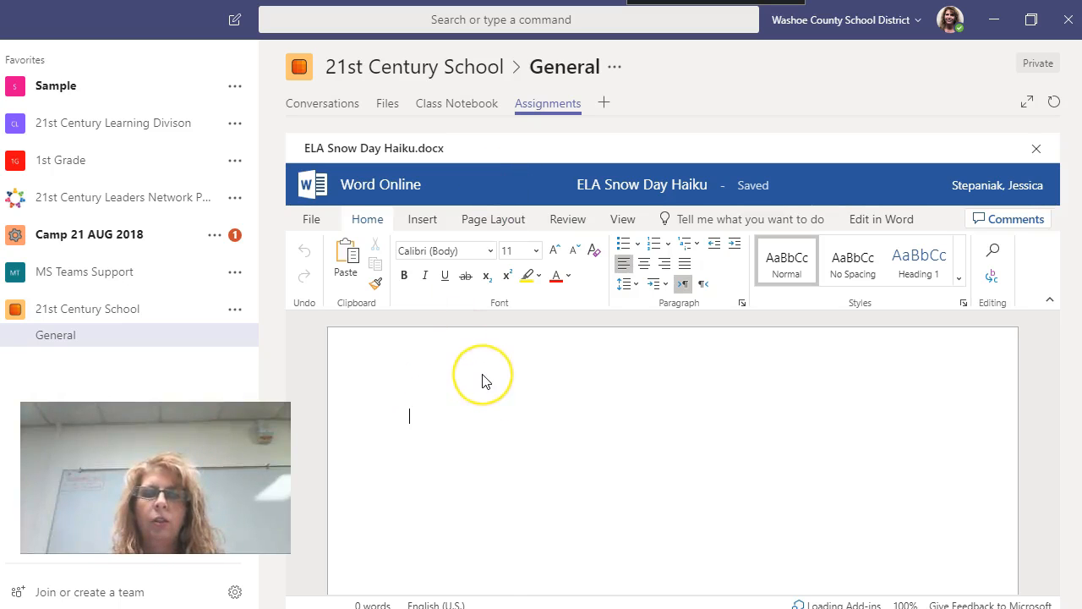
{"action": "type", "text": "Name _____________________________"}
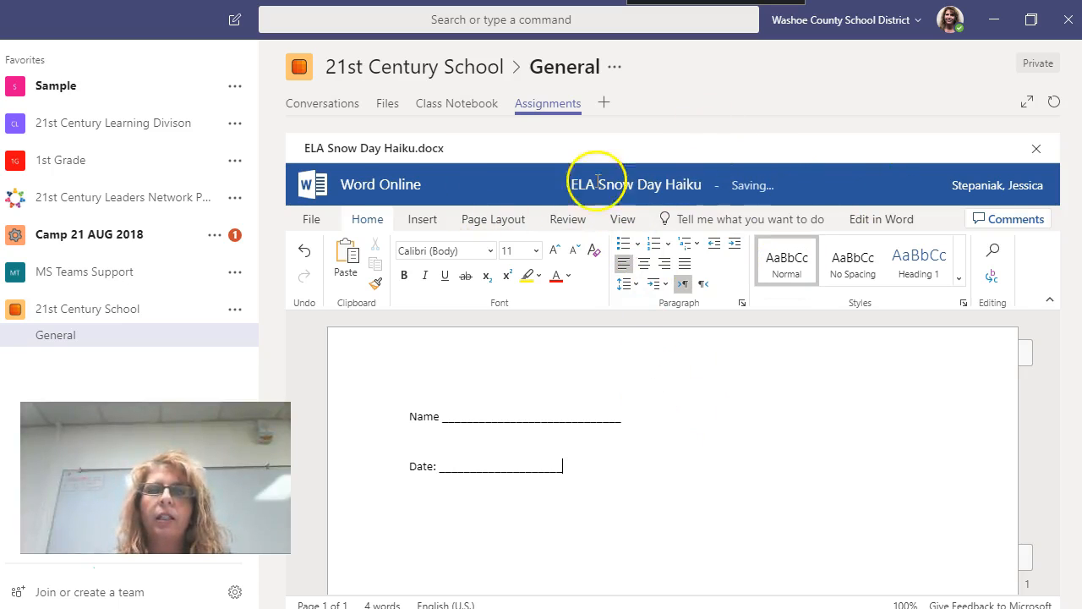
{"action": "left_click", "coordinate": [1039, 151]}
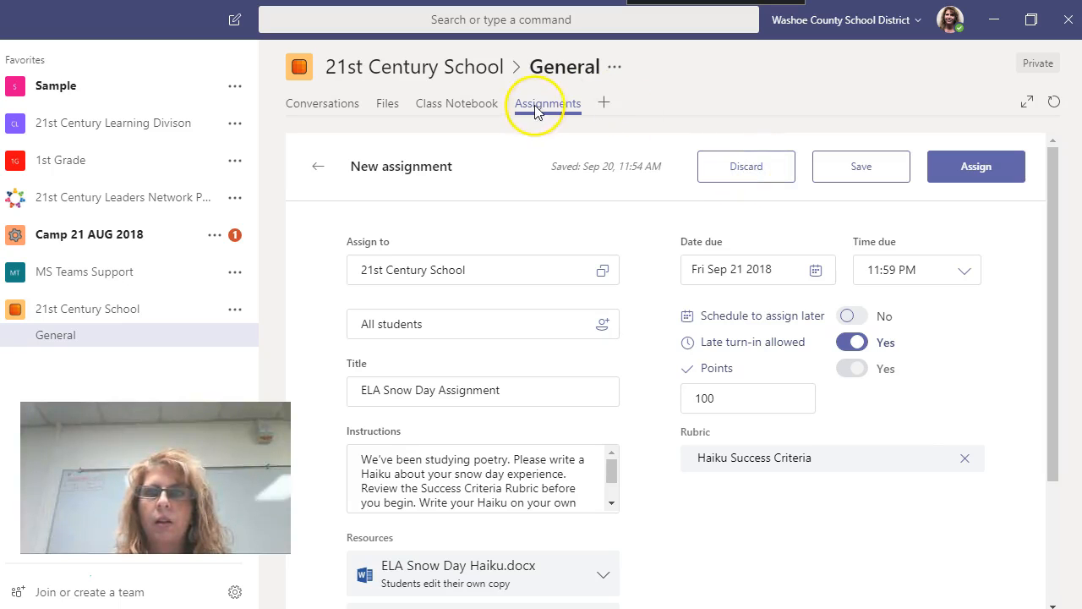
{"action": "left_click", "coordinate": [312, 166]}
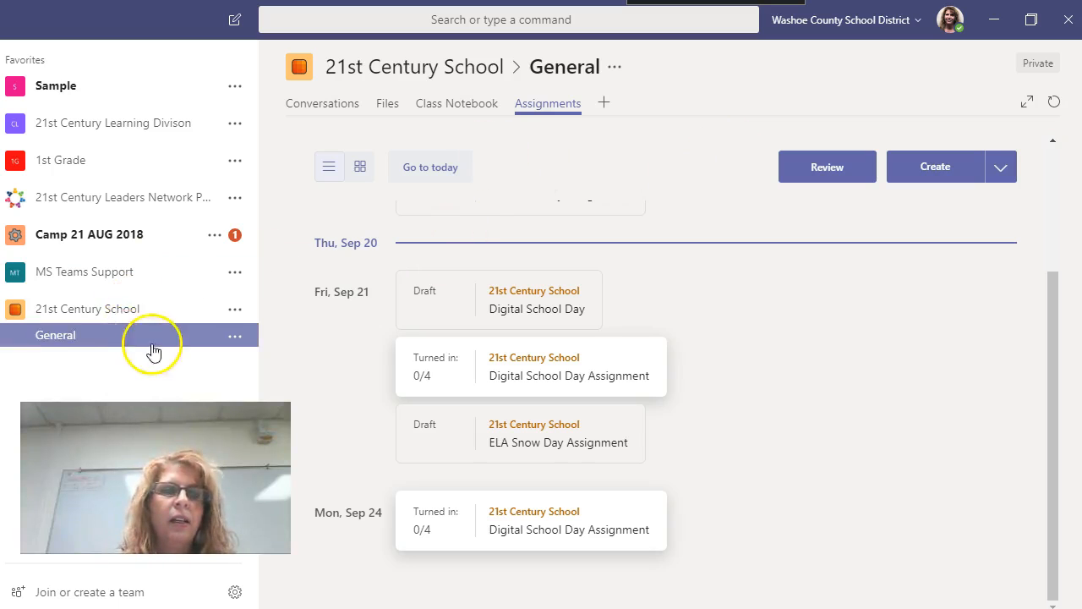
Step: Search for a teacher by surname as a new 21st Century School member, select the person, and close the form without adding anyone
{"action": "left_click", "coordinate": [59, 311]}
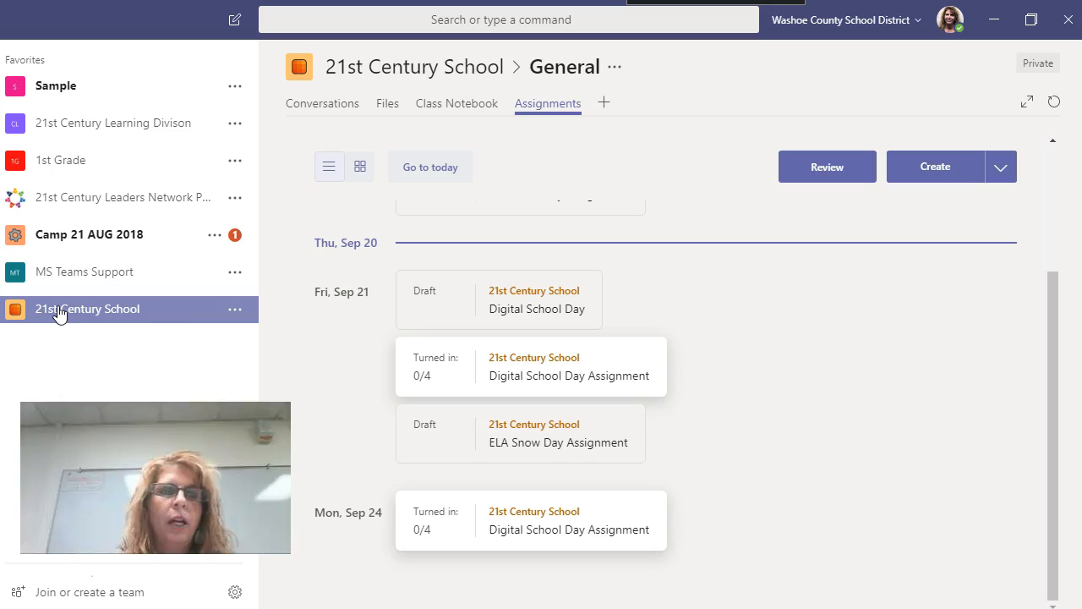
{"action": "left_click", "coordinate": [233, 311]}
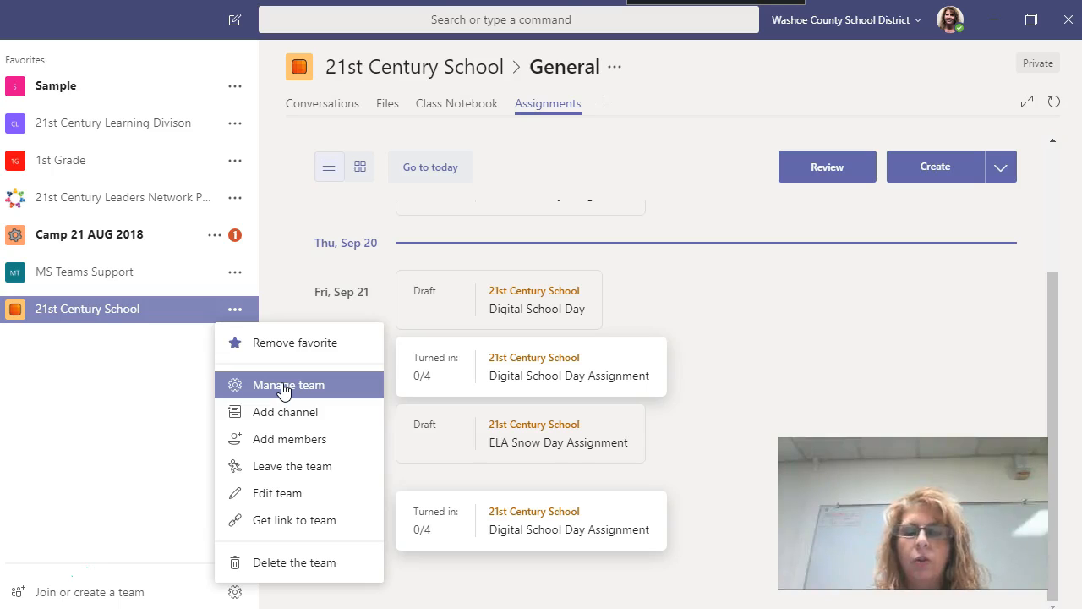
{"action": "left_click", "coordinate": [284, 439]}
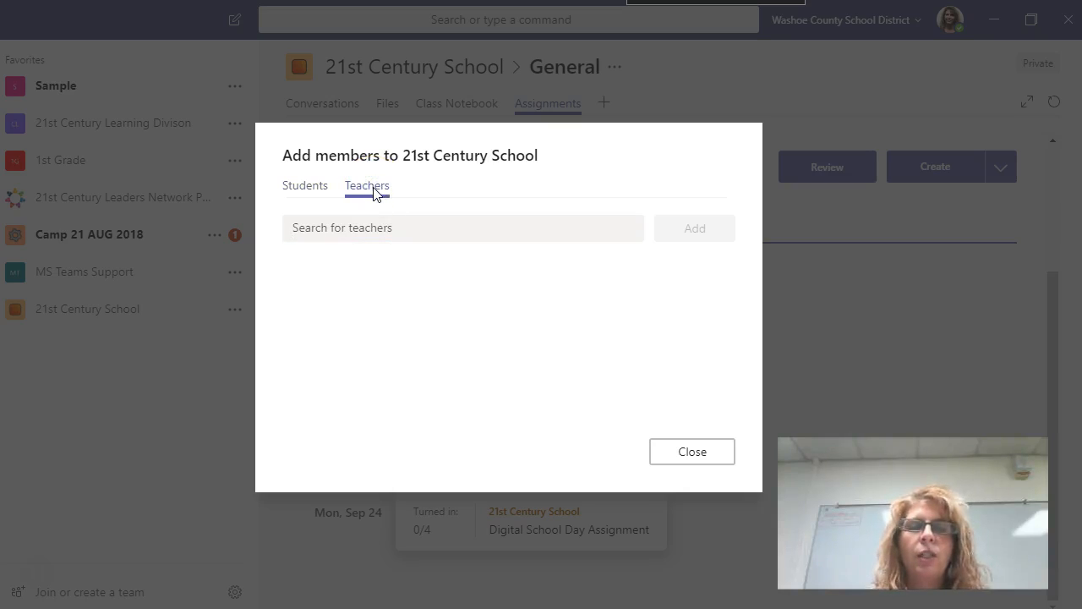
{"action": "left_click", "coordinate": [314, 226]}
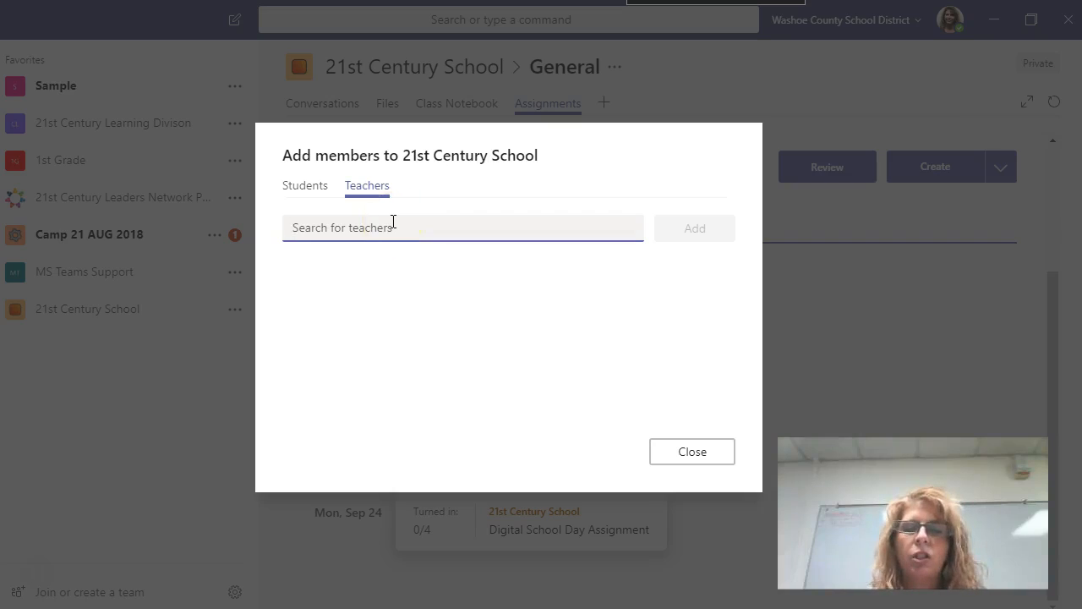
{"action": "type", "text": "graves"}
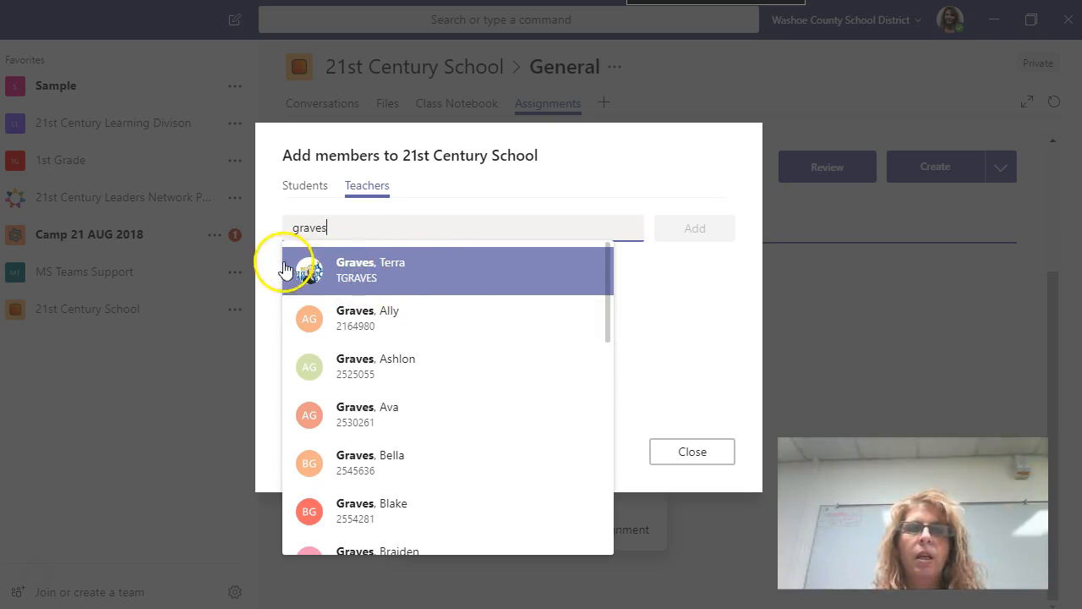
{"action": "left_click", "coordinate": [379, 279]}
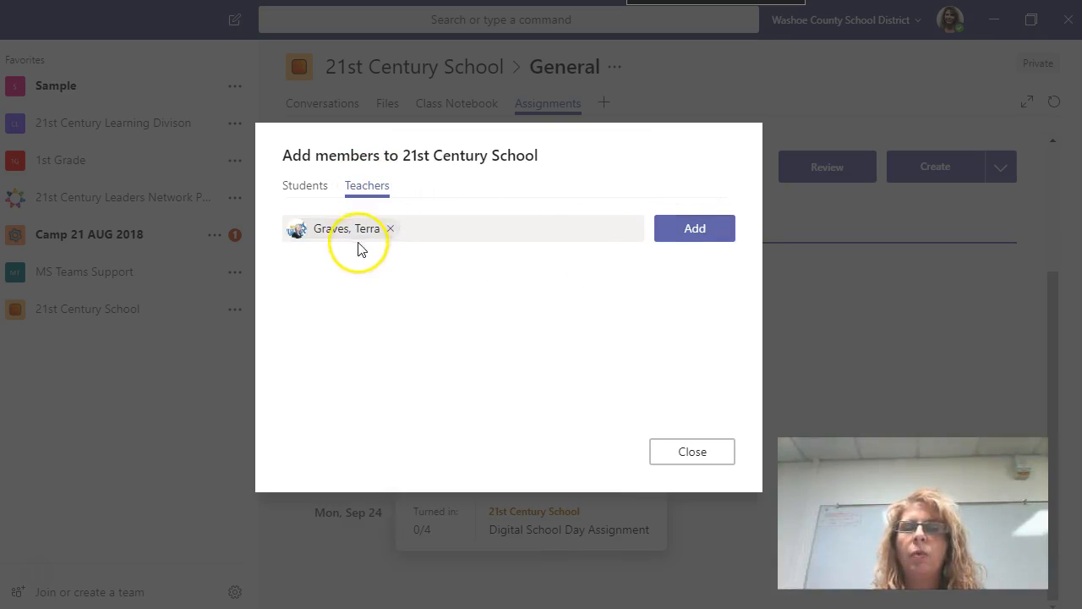
{"action": "left_click", "coordinate": [701, 453]}
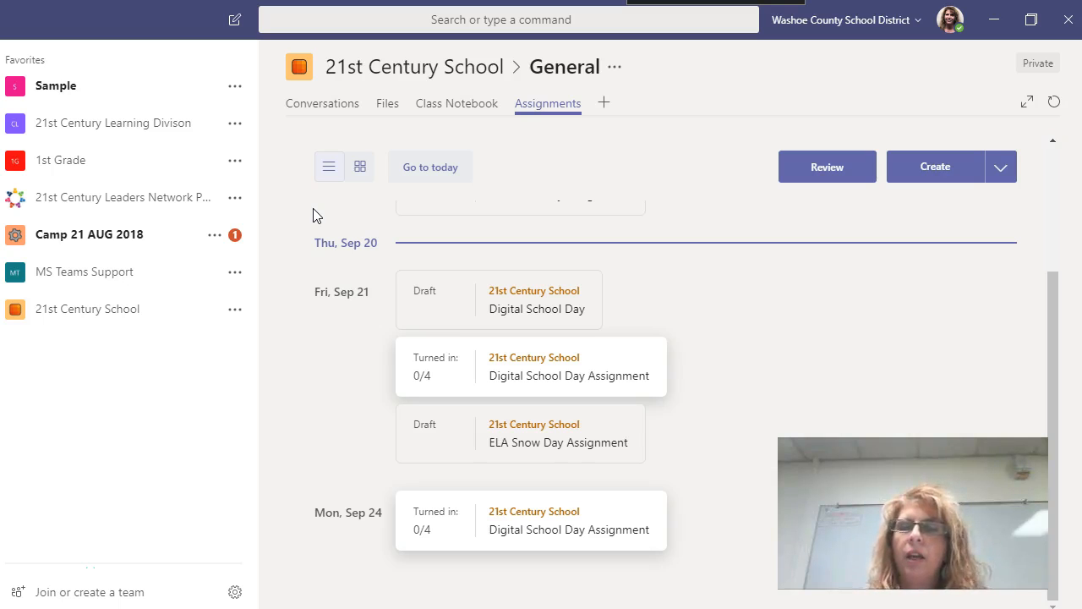
Step: Open the General channel conversations of the 21st Century School team
{"action": "left_click", "coordinate": [99, 311]}
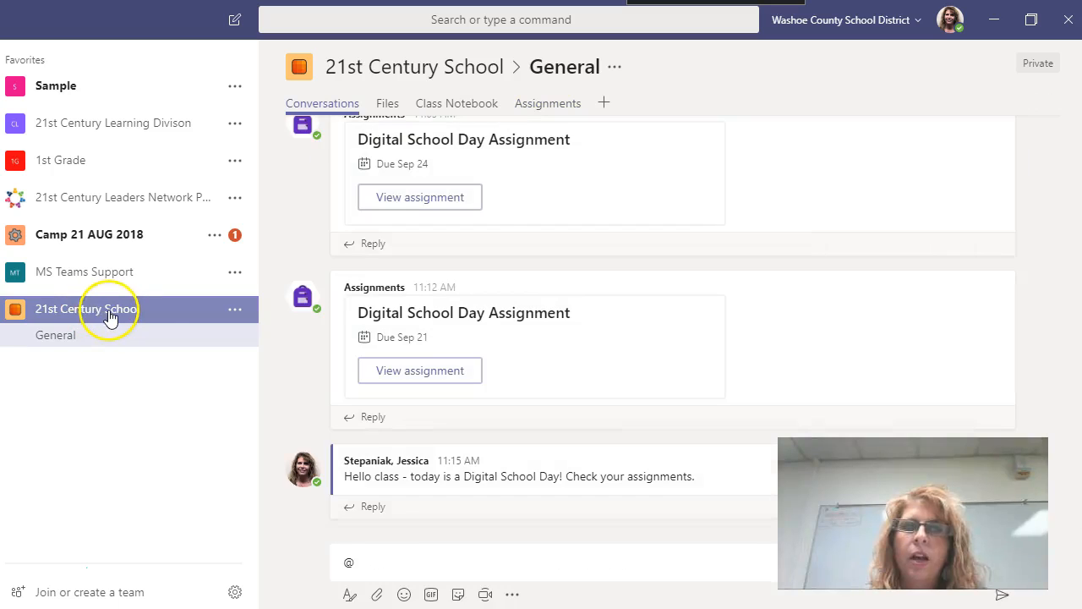
Step: Create a new assignment from the existing ELA Snow Day Assignment of the 21st Century School class
{"action": "left_click", "coordinate": [549, 103]}
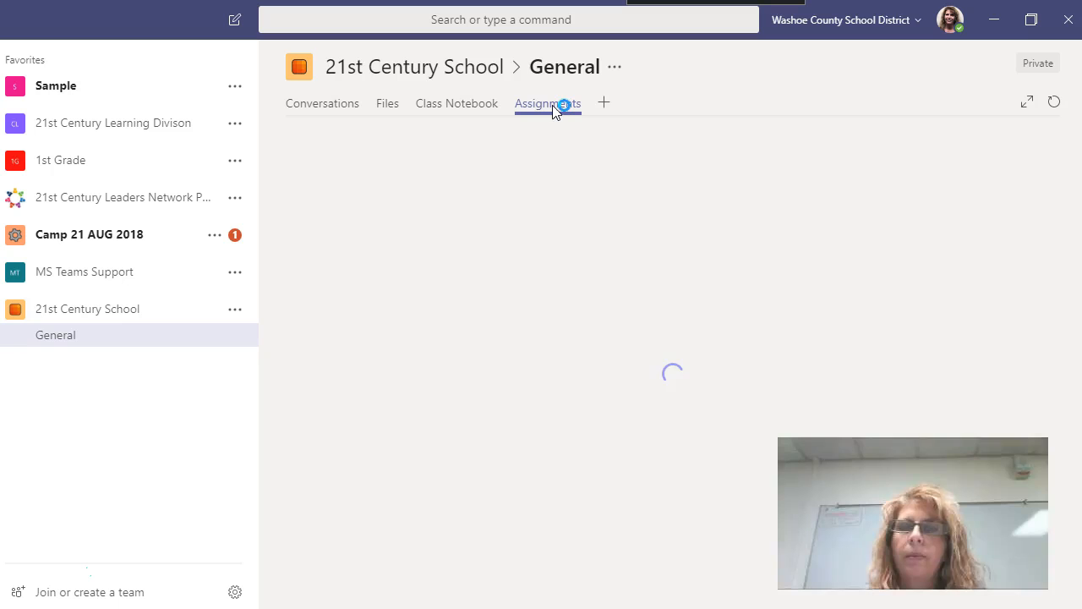
{"action": "left_click", "coordinate": [1001, 167]}
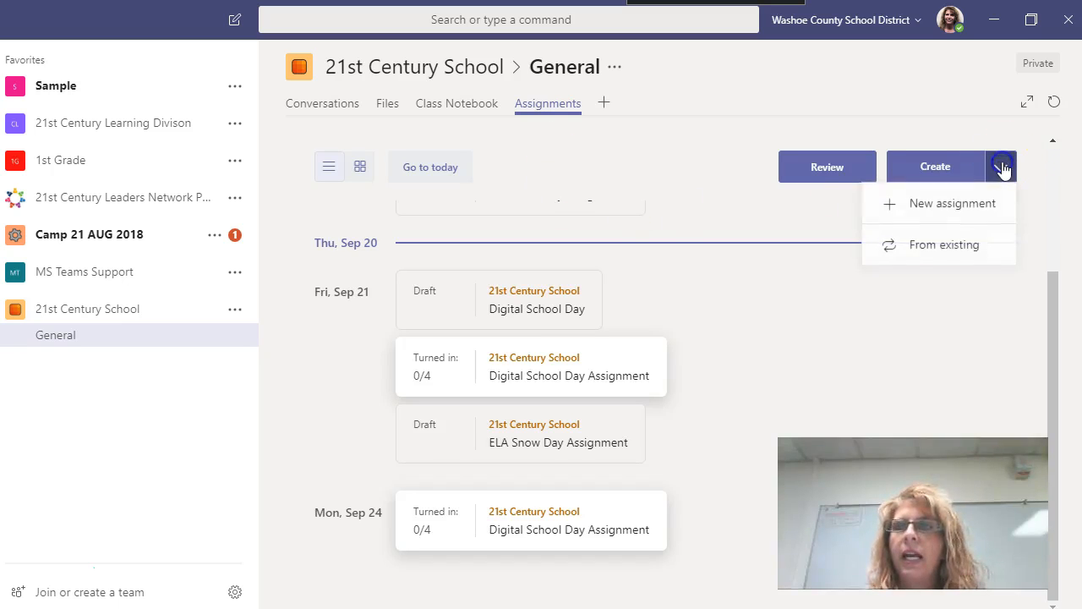
{"action": "left_click", "coordinate": [944, 245]}
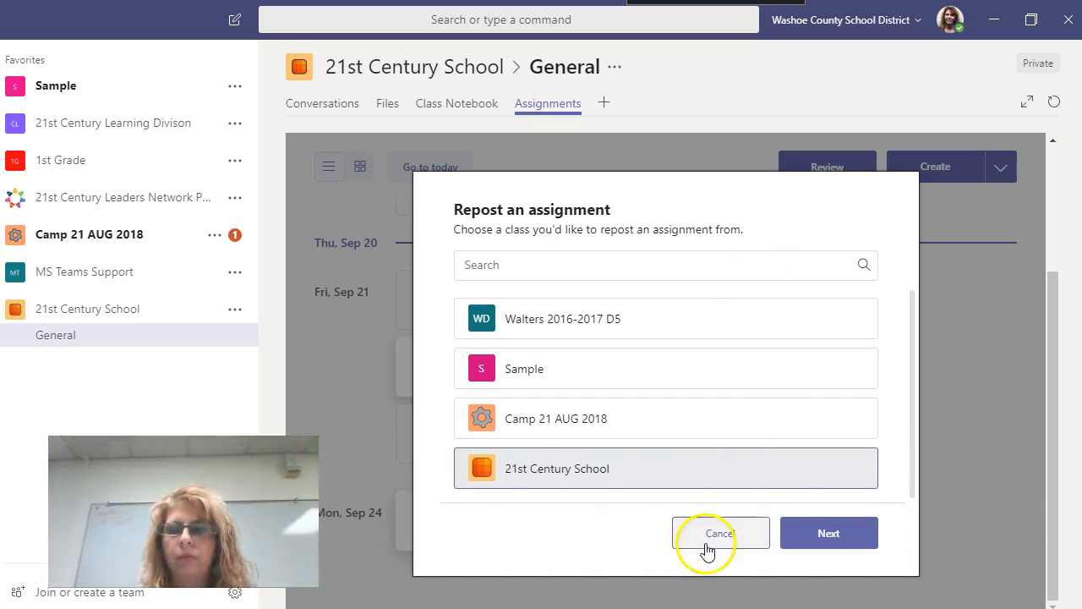
{"action": "left_click", "coordinate": [830, 532]}
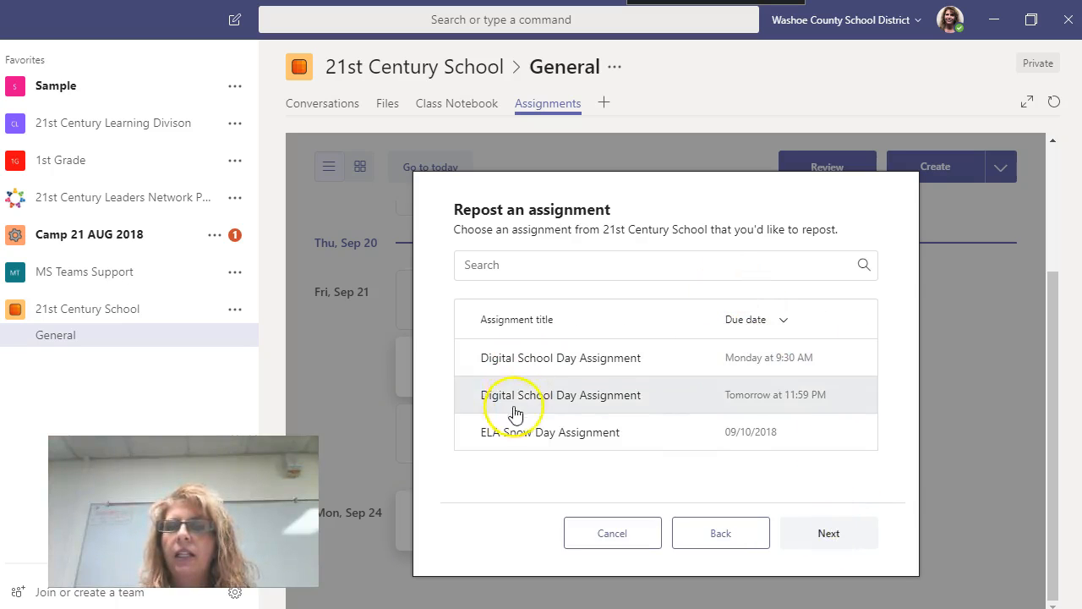
{"action": "left_click", "coordinate": [572, 423]}
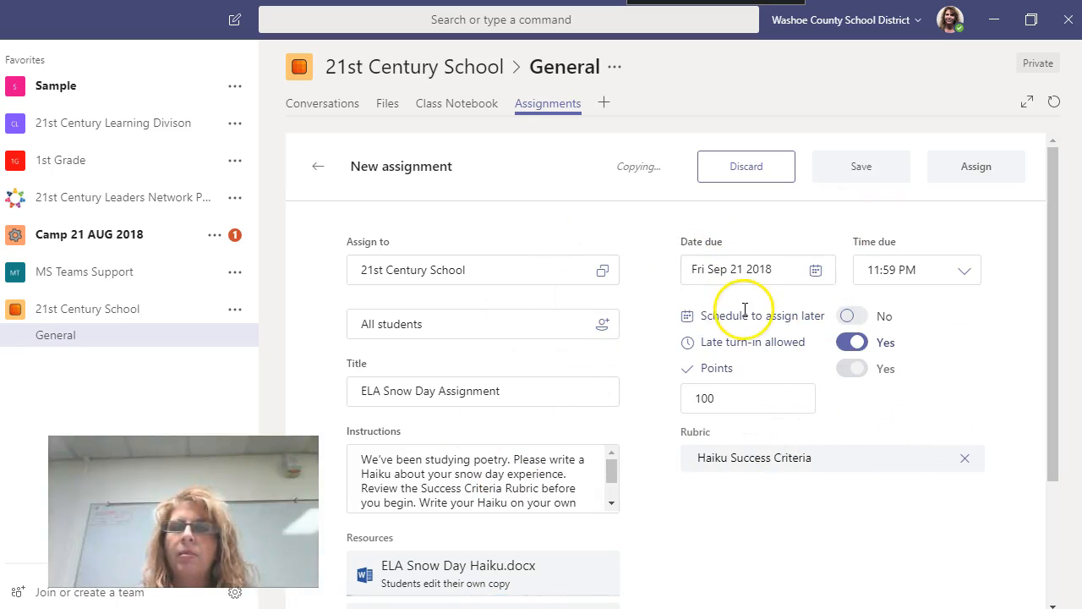
Step: Look over the copied assignment's instructions, resources and rubric, and return to the assignment list
{"action": "scroll", "coordinate": [727, 338], "scroll_direction": "down", "scroll_amount": 2}
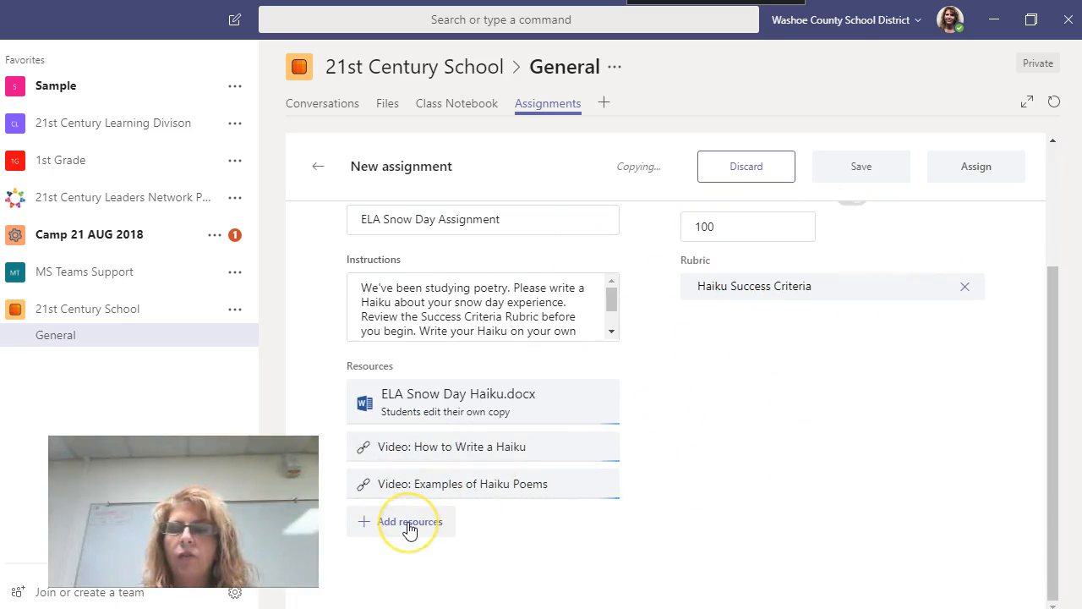
{"action": "scroll", "coordinate": [513, 421], "scroll_direction": "up", "scroll_amount": 2}
{"action": "left_click", "coordinate": [509, 482]}
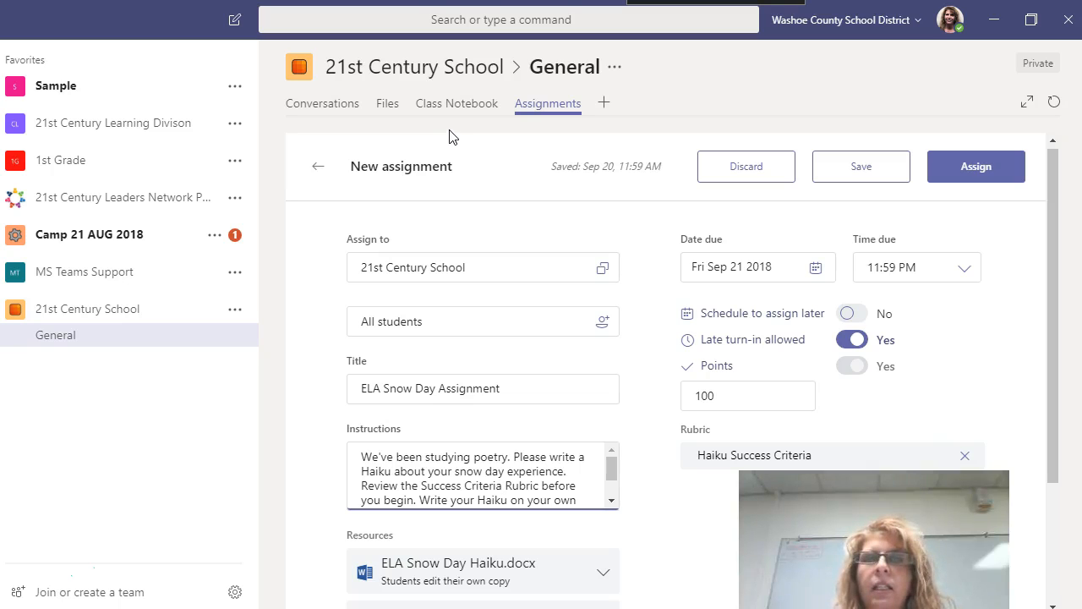
{"action": "left_click", "coordinate": [549, 107]}
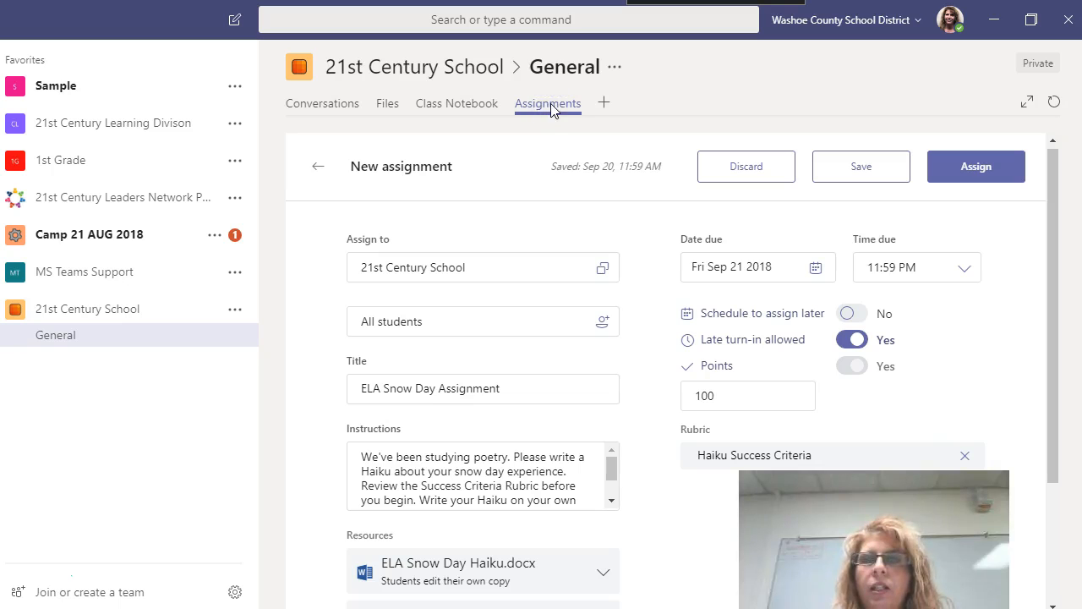
{"action": "left_click", "coordinate": [320, 164]}
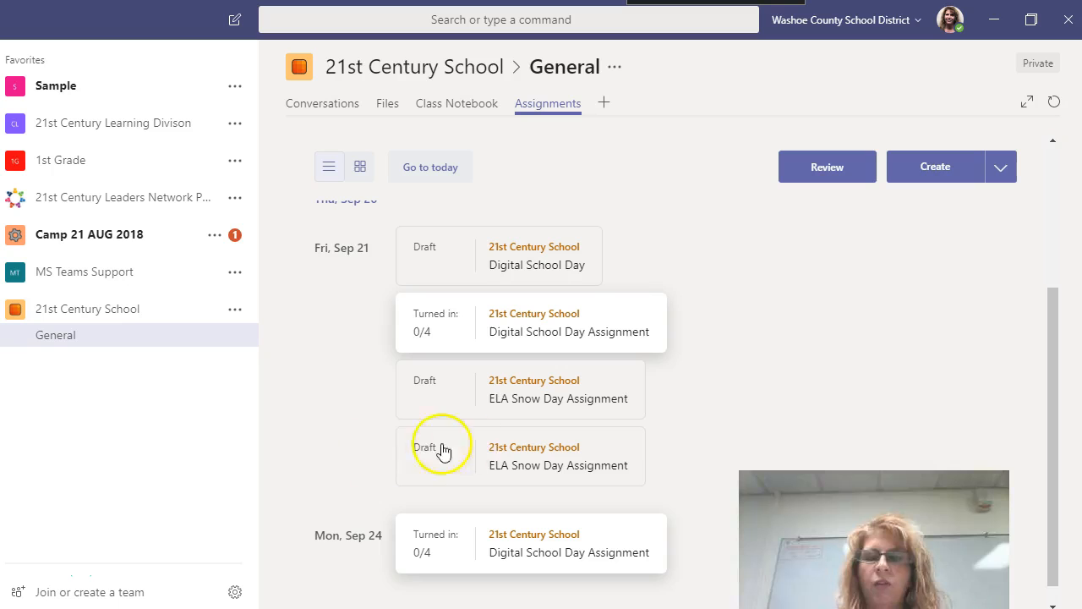
Step: Look through the draft and posted assignments in the class's assignment list
{"action": "left_click_drag", "start_coordinate": [599, 369], "coordinate": [500, 404]}
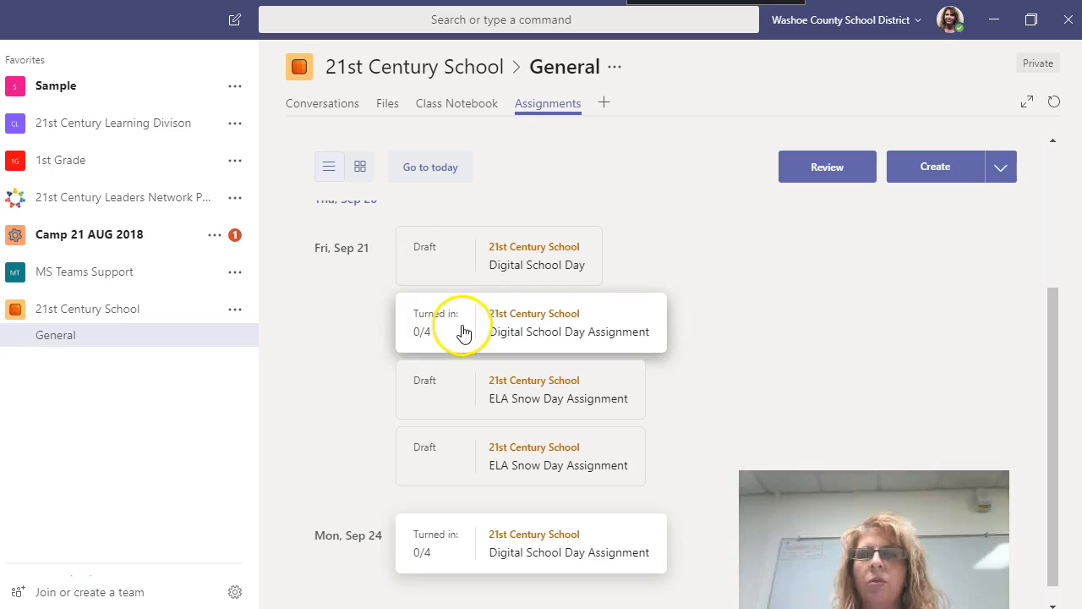
{"action": "scroll", "coordinate": [550, 270], "scroll_direction": "up", "scroll_amount": 3}
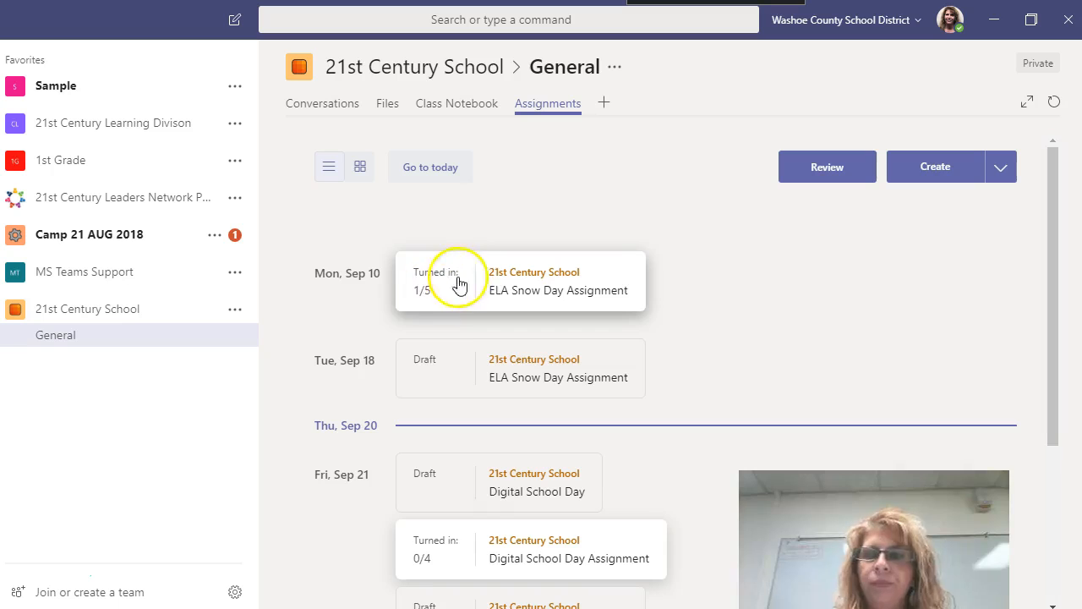
{"action": "scroll", "coordinate": [471, 278], "scroll_direction": "down", "scroll_amount": 1}
{"action": "scroll", "coordinate": [602, 332], "scroll_direction": "up", "scroll_amount": 1}
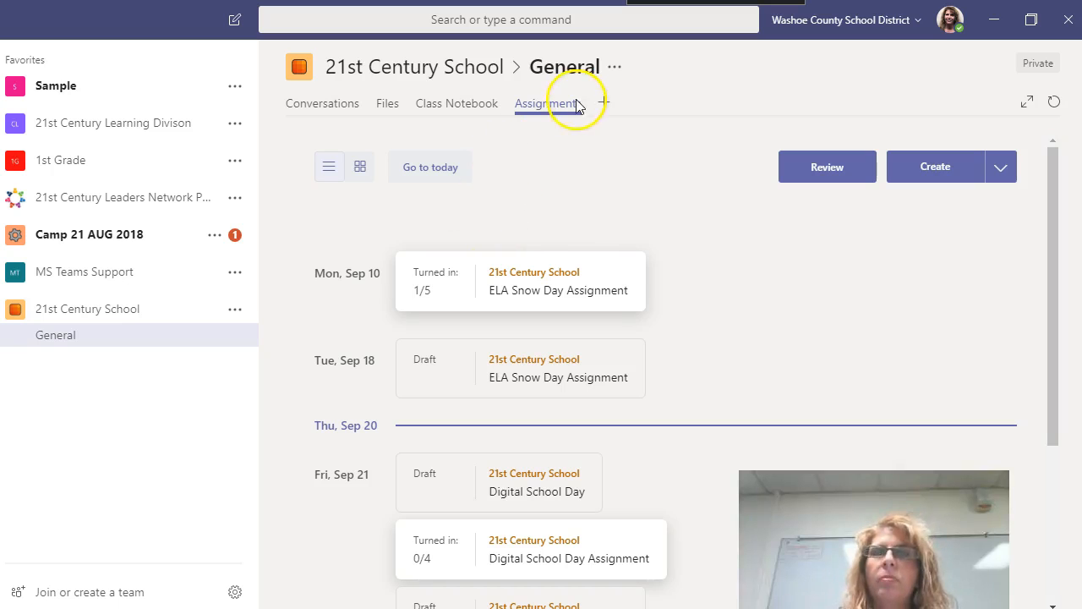
Step: Open the review overview and examine the assignments up for review and the student list of the ELA Snow Day Assignment
{"action": "left_click", "coordinate": [826, 169]}
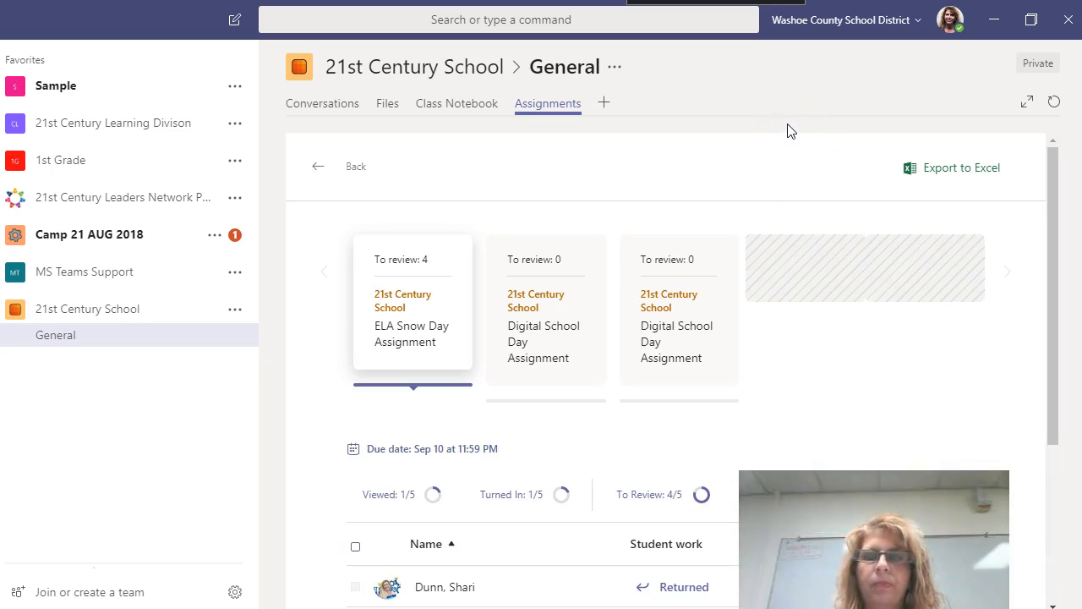
{"action": "scroll", "coordinate": [795, 208], "scroll_direction": "down", "scroll_amount": 2}
{"action": "scroll", "coordinate": [799, 206], "scroll_direction": "down", "scroll_amount": 4}
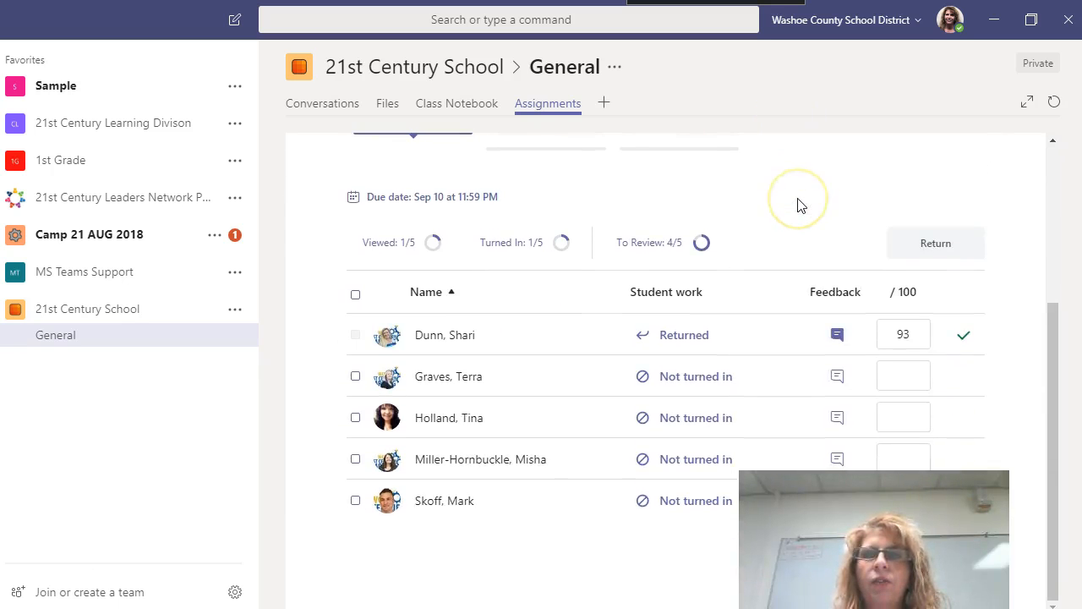
{"action": "scroll", "coordinate": [803, 201], "scroll_direction": "up", "scroll_amount": 6}
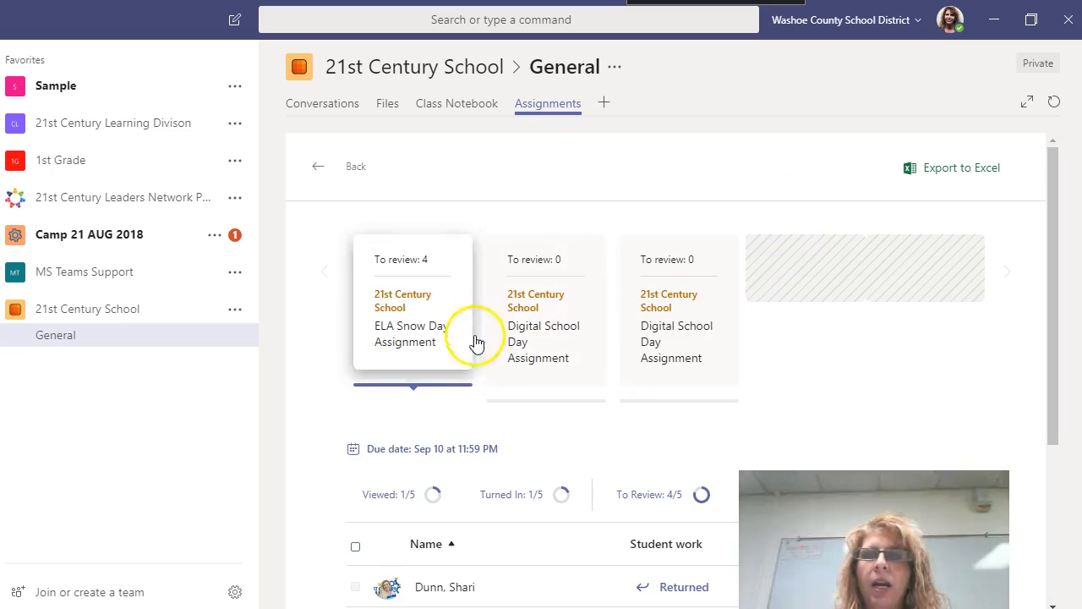
{"action": "left_click_drag", "start_coordinate": [411, 392], "coordinate": [507, 398]}
{"action": "left_click", "coordinate": [536, 381]}
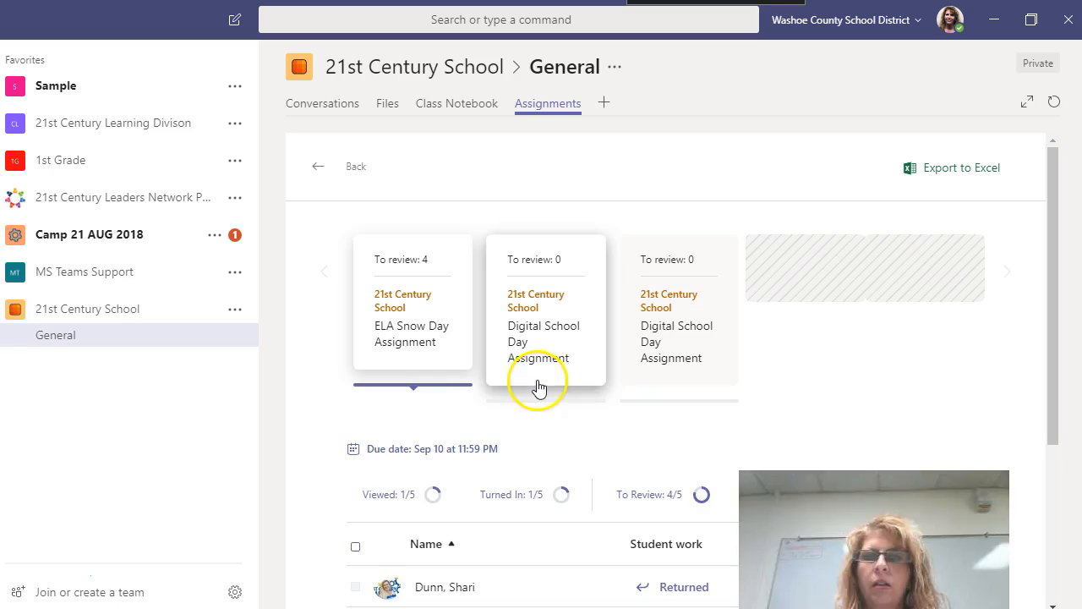
{"action": "left_click", "coordinate": [660, 395]}
{"action": "left_click", "coordinate": [434, 387]}
{"action": "scroll", "coordinate": [551, 372], "scroll_direction": "down", "scroll_amount": 3}
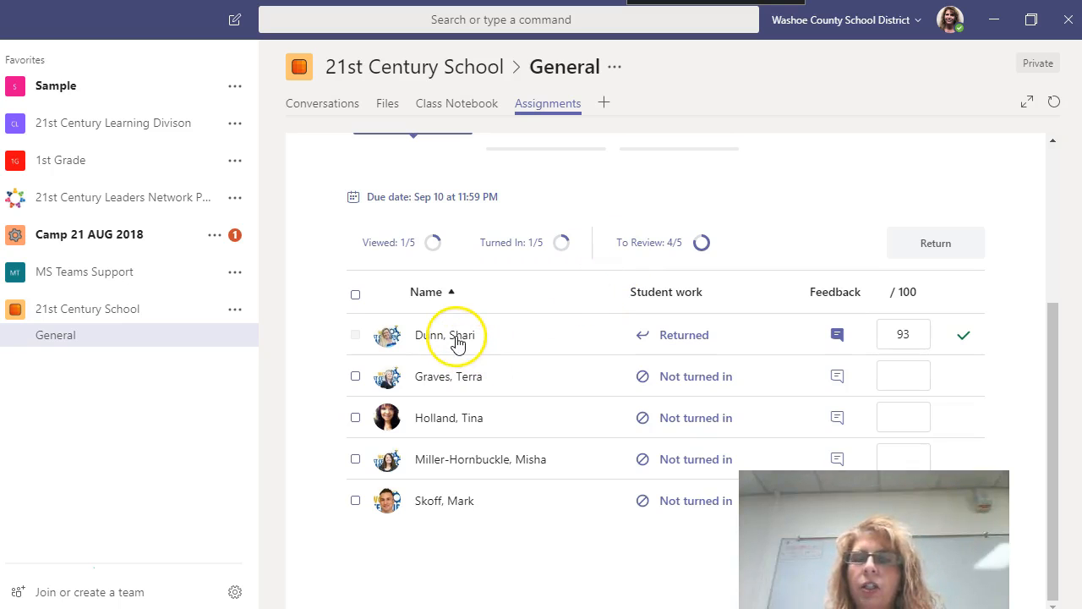
Step: View the returned student copy of ELA Snow Day Haiku.docx, leave it and reopen the review overview
{"action": "left_click", "coordinate": [676, 338]}
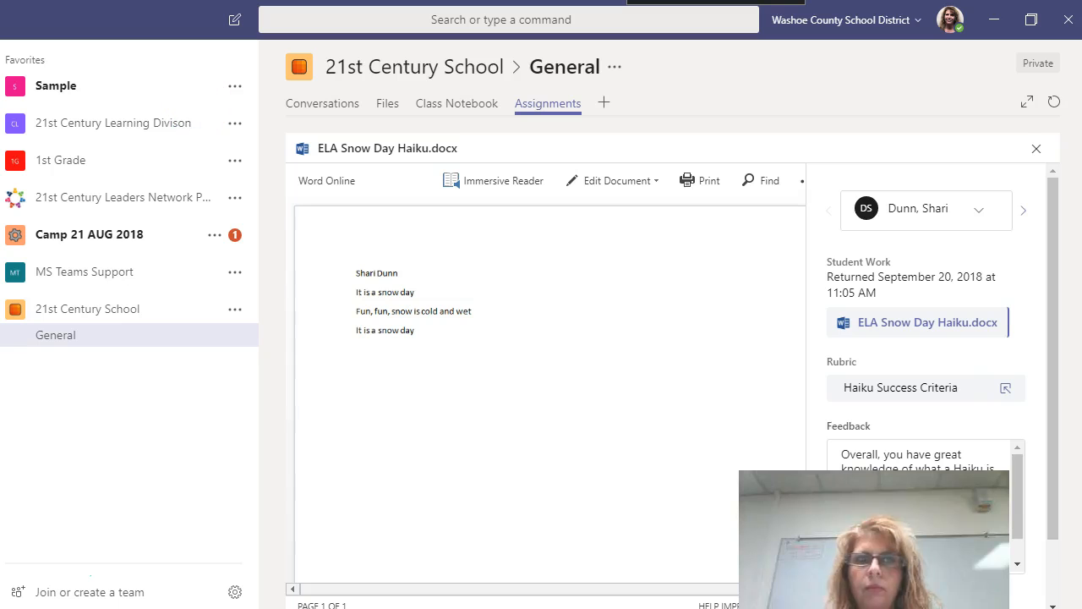
{"action": "key", "text": "alt+Left"}
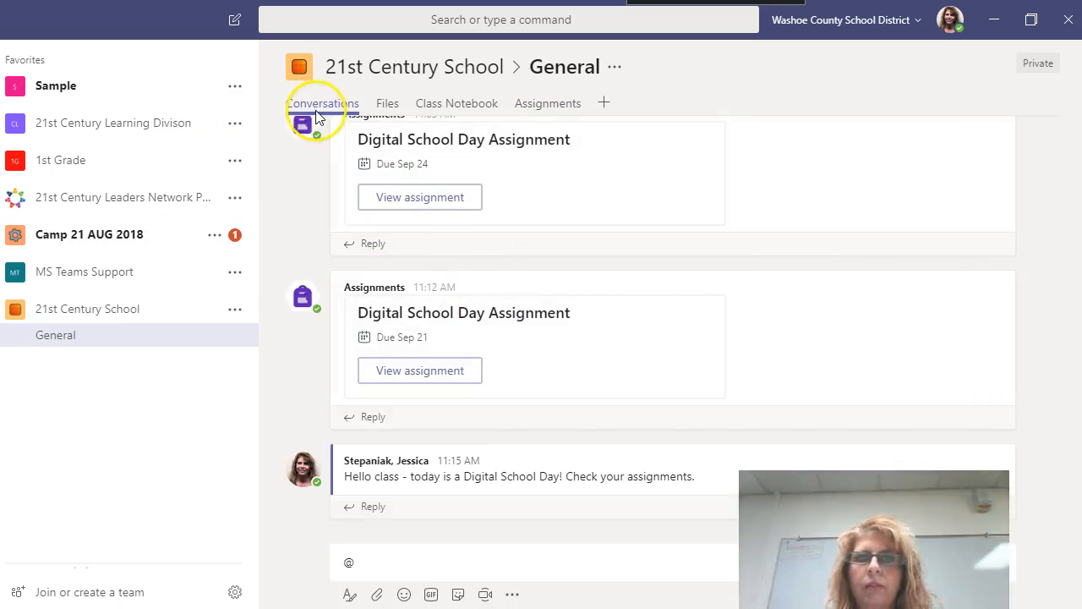
{"action": "left_click", "coordinate": [554, 105]}
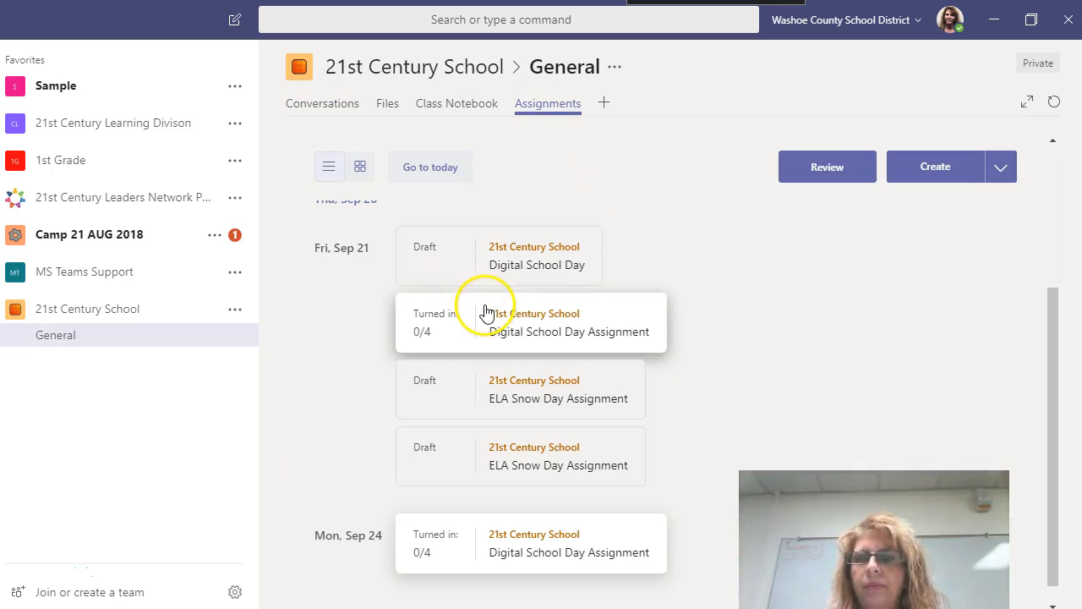
{"action": "left_click", "coordinate": [833, 168]}
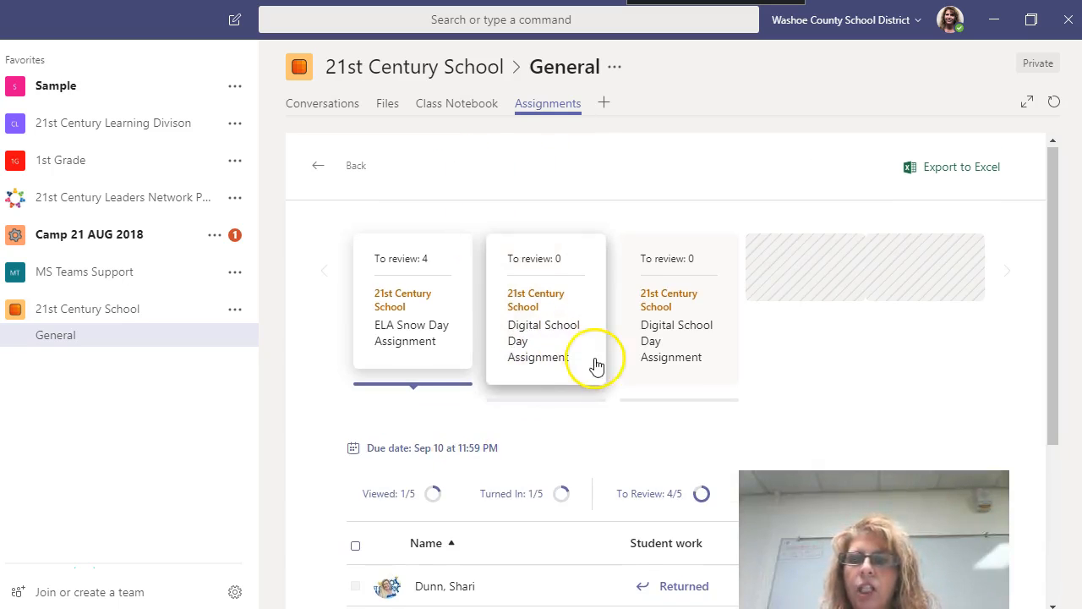
Step: Show and hide the feedback on the returned ELA Snow Day work, and highlight that student's points
{"action": "scroll", "coordinate": [596, 364], "scroll_direction": "down", "scroll_amount": 3}
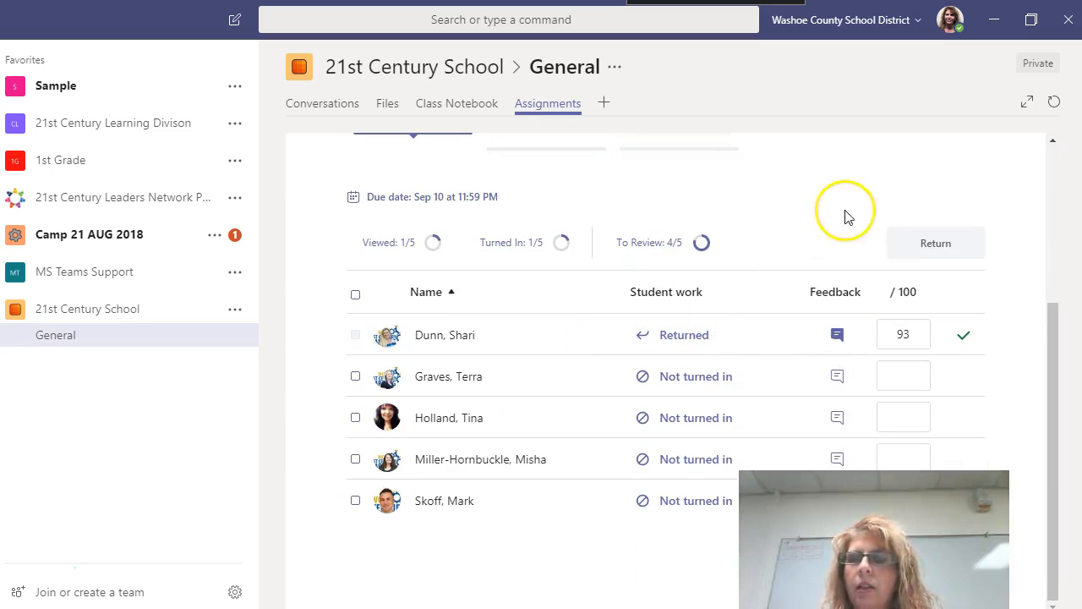
{"action": "left_click", "coordinate": [838, 338]}
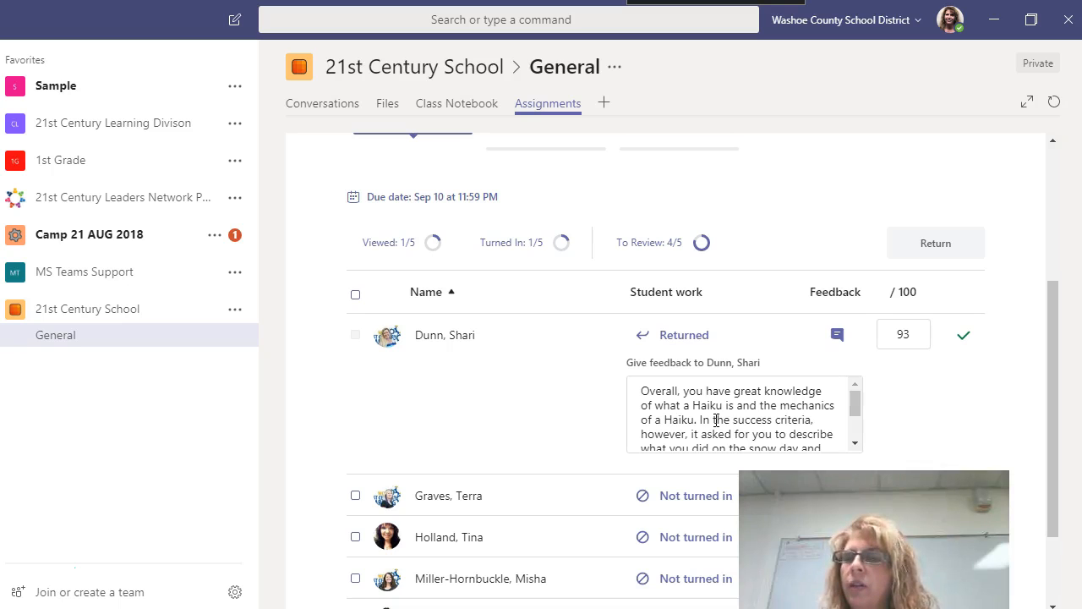
{"action": "left_click", "coordinate": [837, 337]}
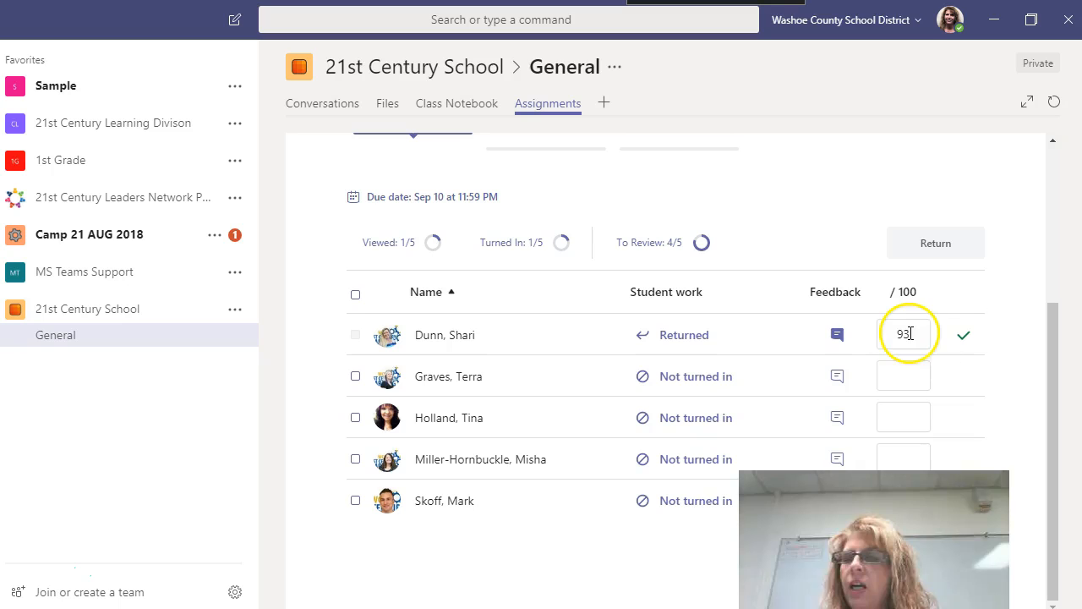
{"action": "left_click_drag", "start_coordinate": [911, 332], "coordinate": [891, 335]}
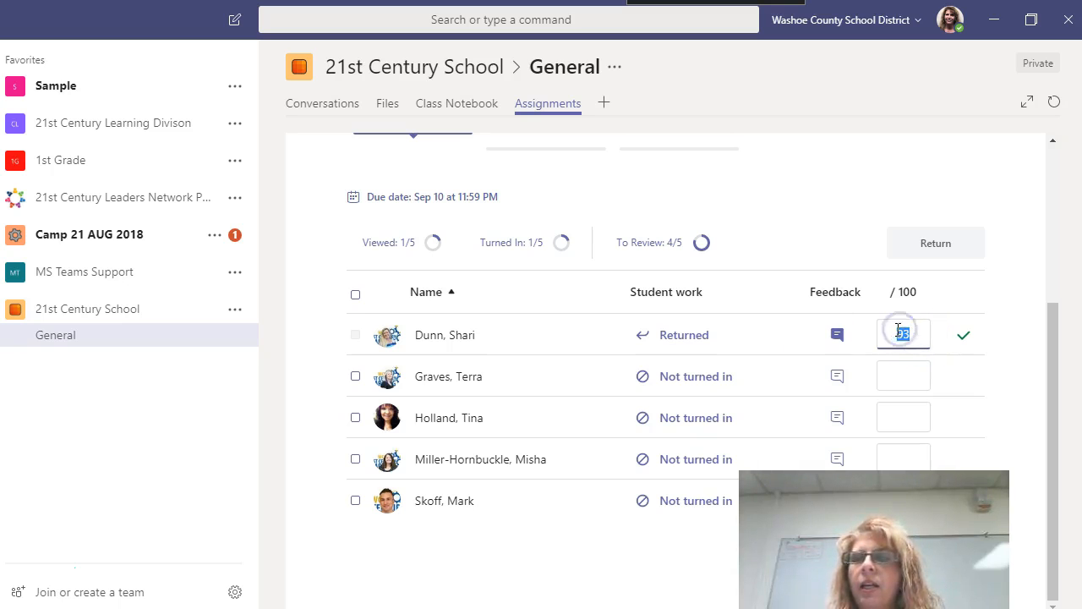
Step: Open the returned ELA Snow Day Haiku.docx and read through the feedback given to the student
{"action": "left_click", "coordinate": [675, 338]}
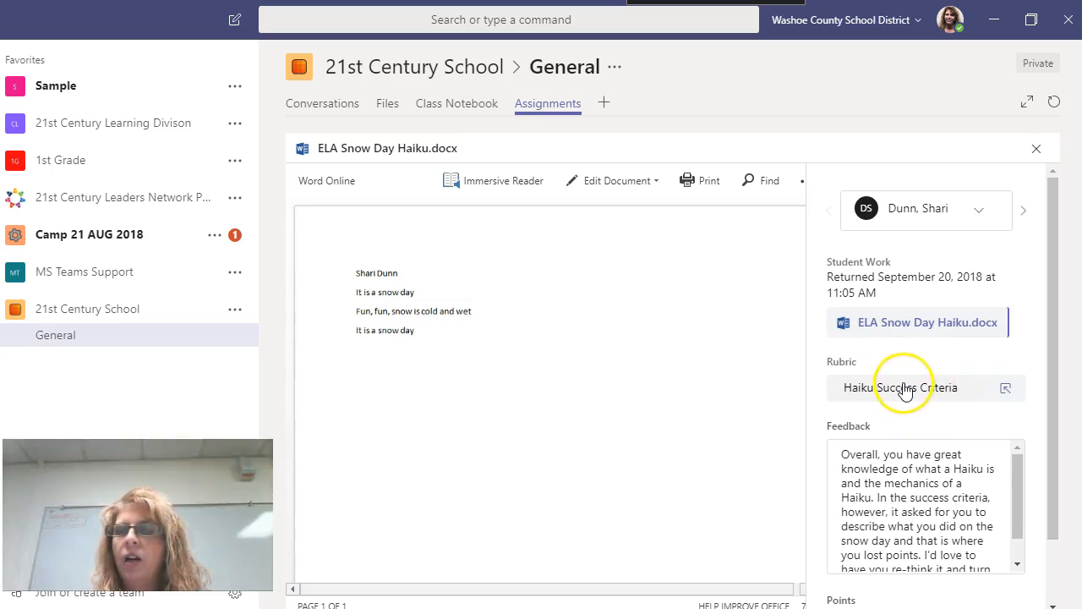
{"action": "scroll", "coordinate": [917, 491], "scroll_direction": "down", "scroll_amount": 2}
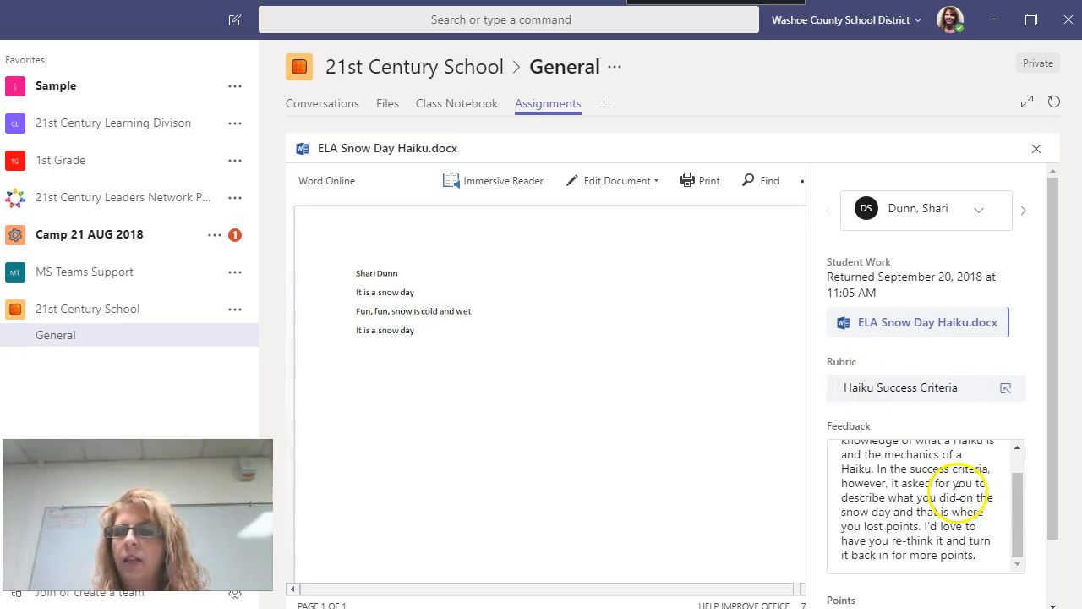
{"action": "left_click", "coordinate": [1017, 447]}
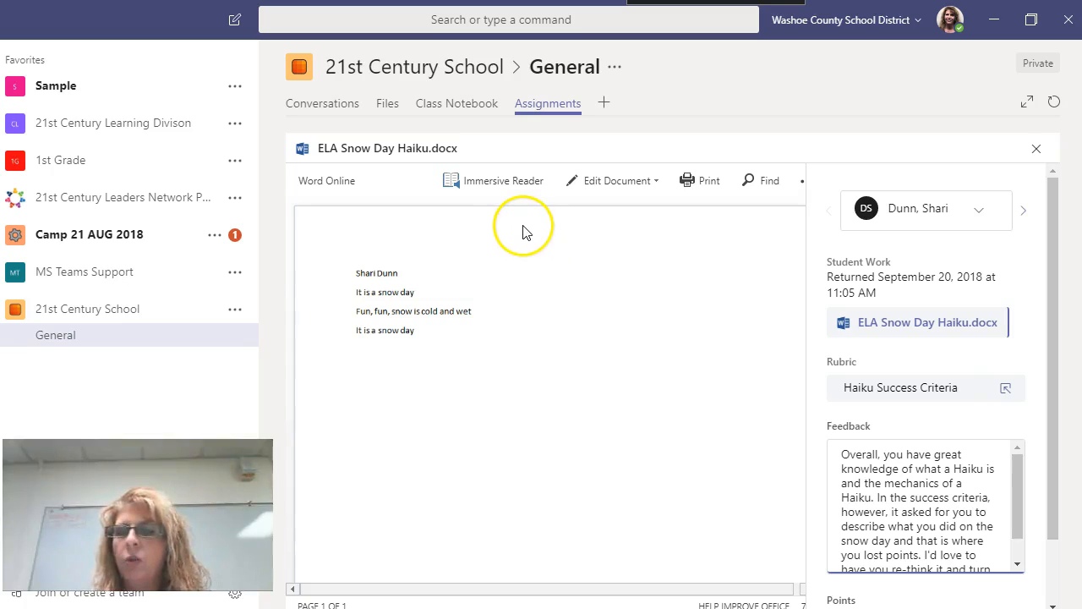
Step: Open the Haiku Success Criteria rubric for the student's work and view its list of criteria
{"action": "left_click", "coordinate": [875, 391]}
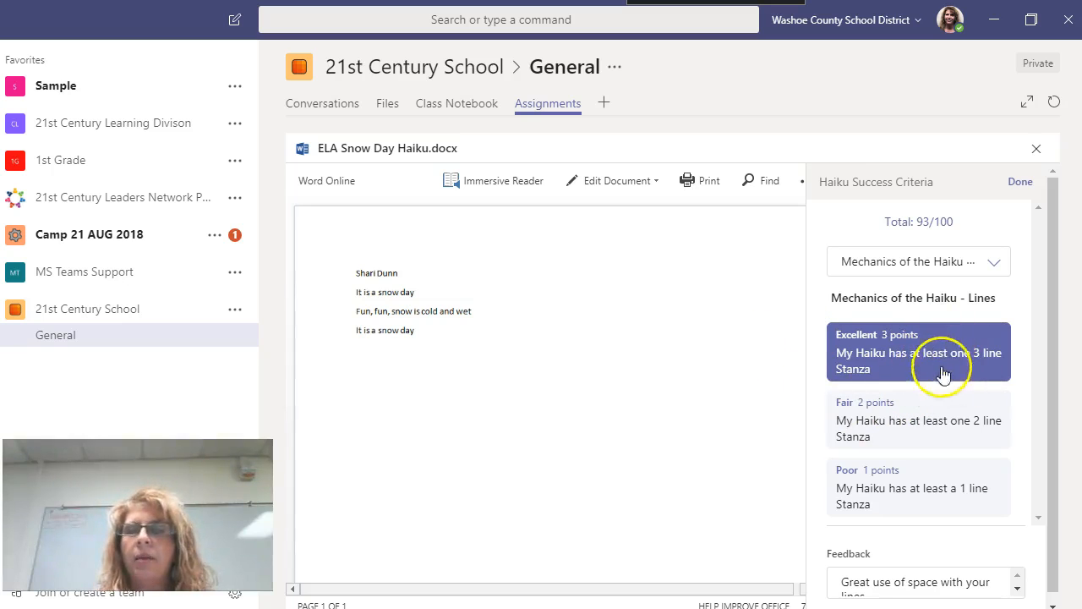
{"action": "left_click", "coordinate": [993, 263]}
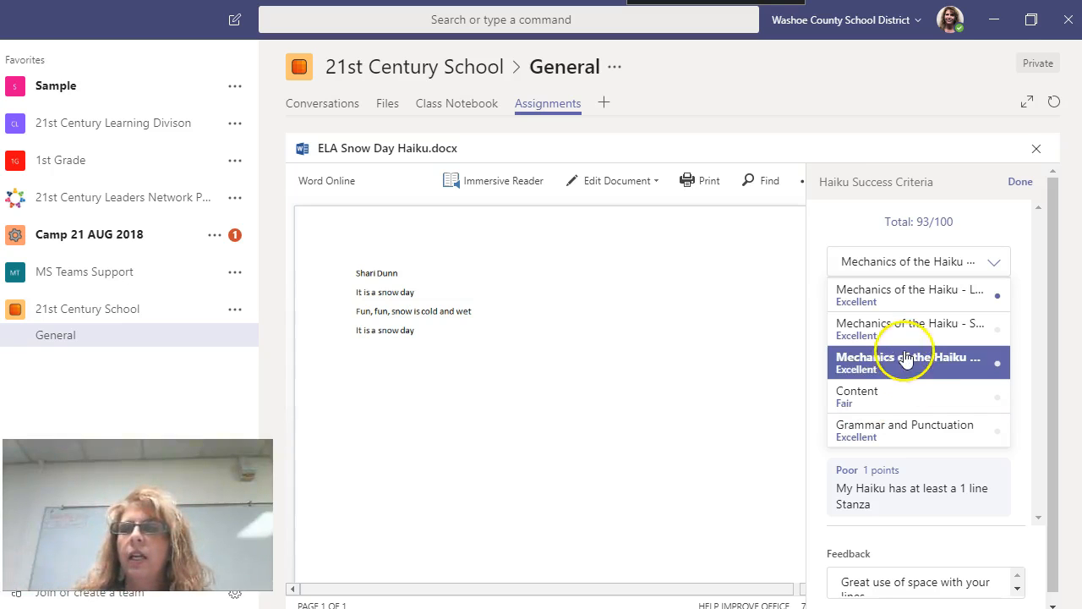
{"action": "left_click", "coordinate": [816, 300]}
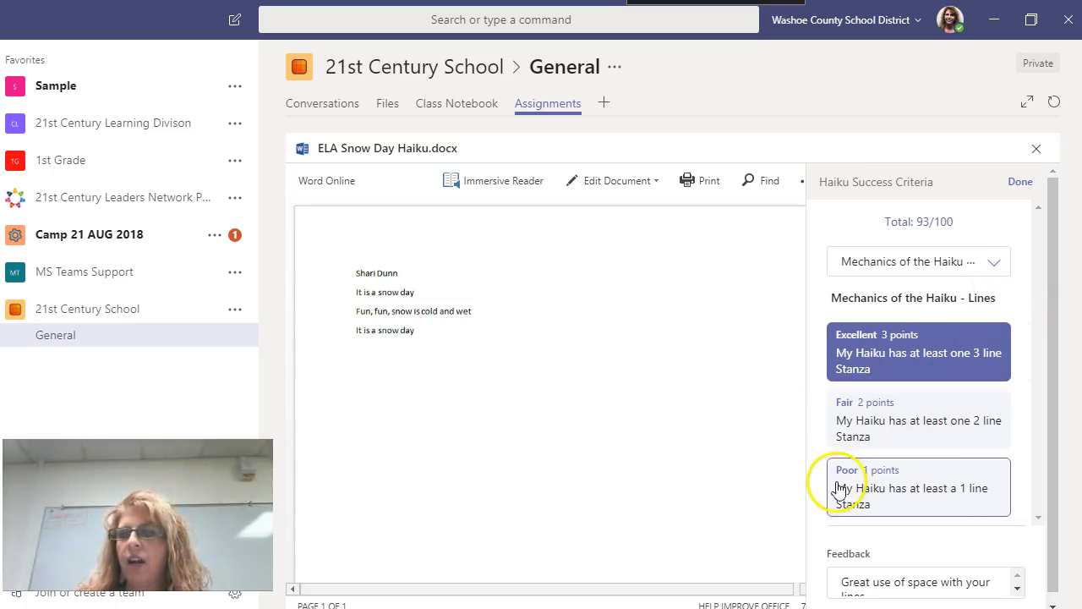
Step: Try the Fair rating for the Mechanics of the Haiku - Lines criterion, and set it back to Excellent
{"action": "left_click", "coordinate": [884, 410]}
{"action": "left_click", "coordinate": [916, 346]}
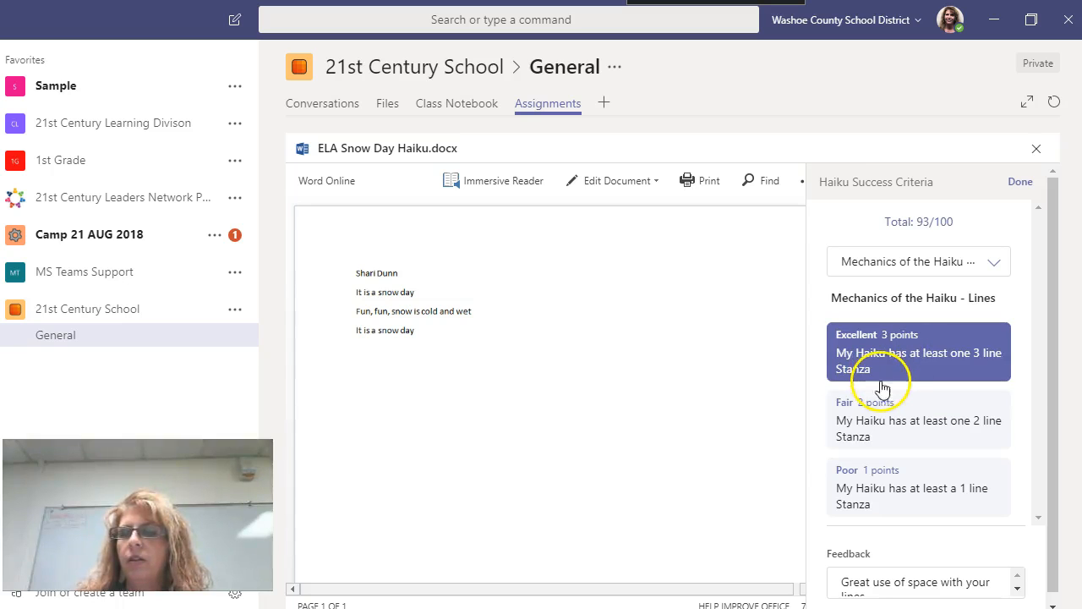
{"action": "left_click", "coordinate": [892, 381]}
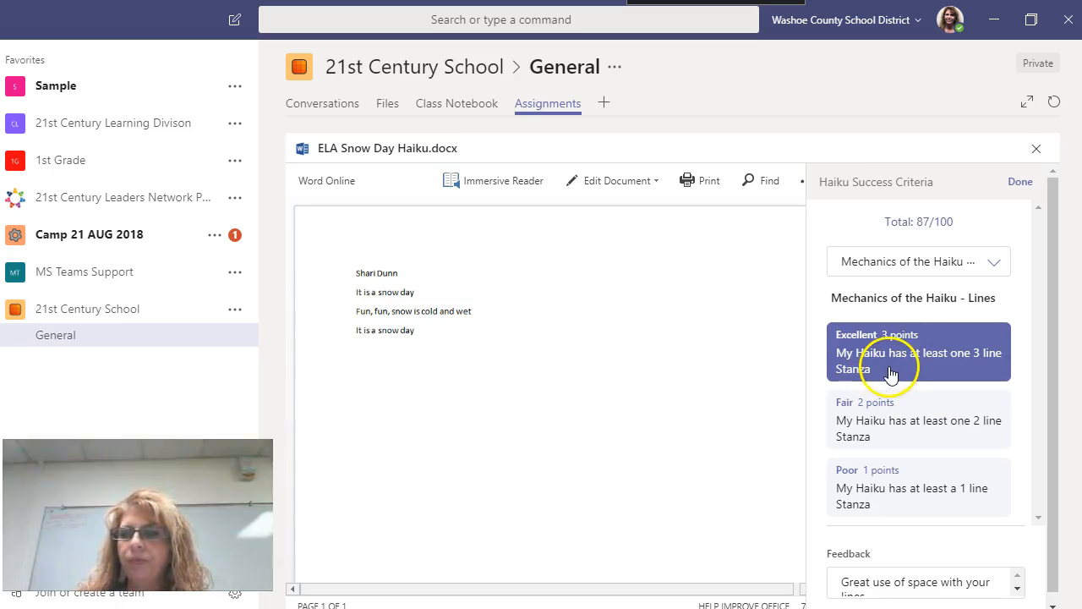
{"action": "left_click", "coordinate": [900, 359]}
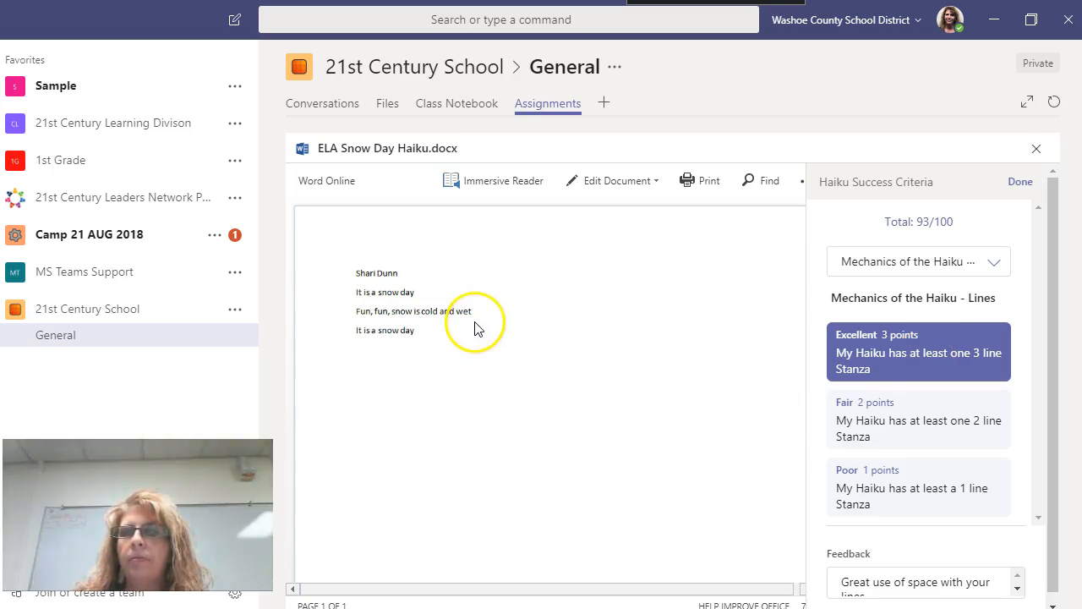
{"action": "left_click", "coordinate": [903, 353]}
{"action": "left_click", "coordinate": [905, 352]}
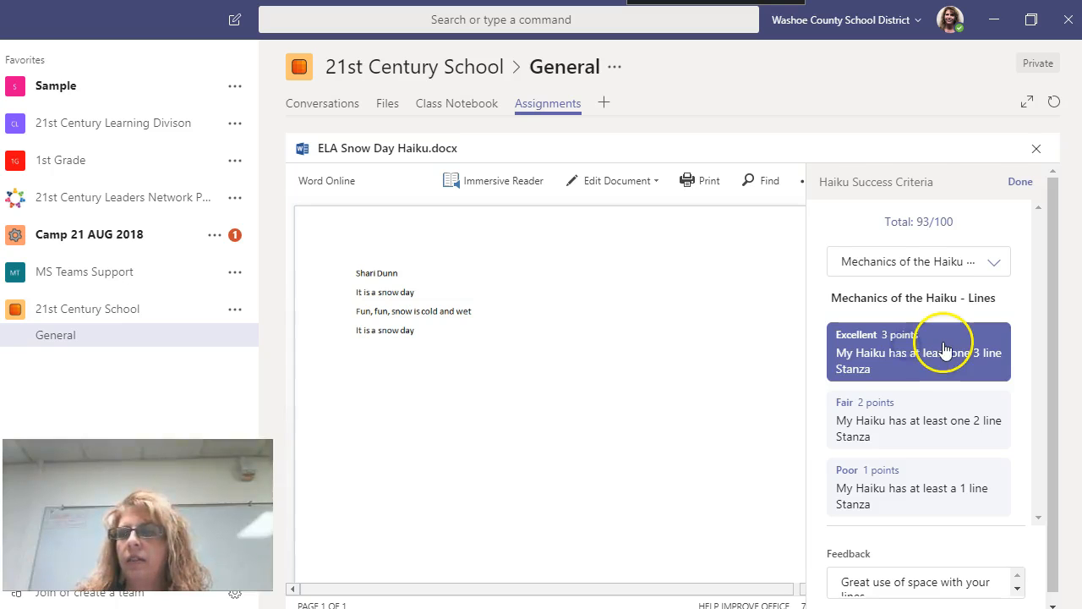
Step: Read and highlight the feedback entered for the Mechanics of the Haiku - Lines criterion
{"action": "scroll", "coordinate": [892, 351], "scroll_direction": "down", "scroll_amount": 1}
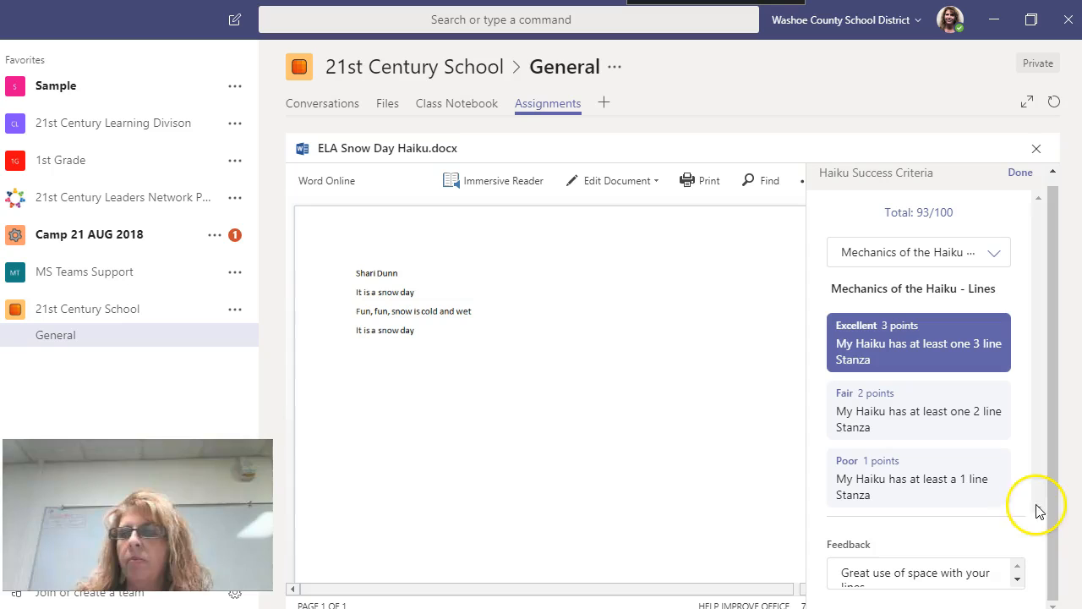
{"action": "left_click", "coordinate": [909, 578]}
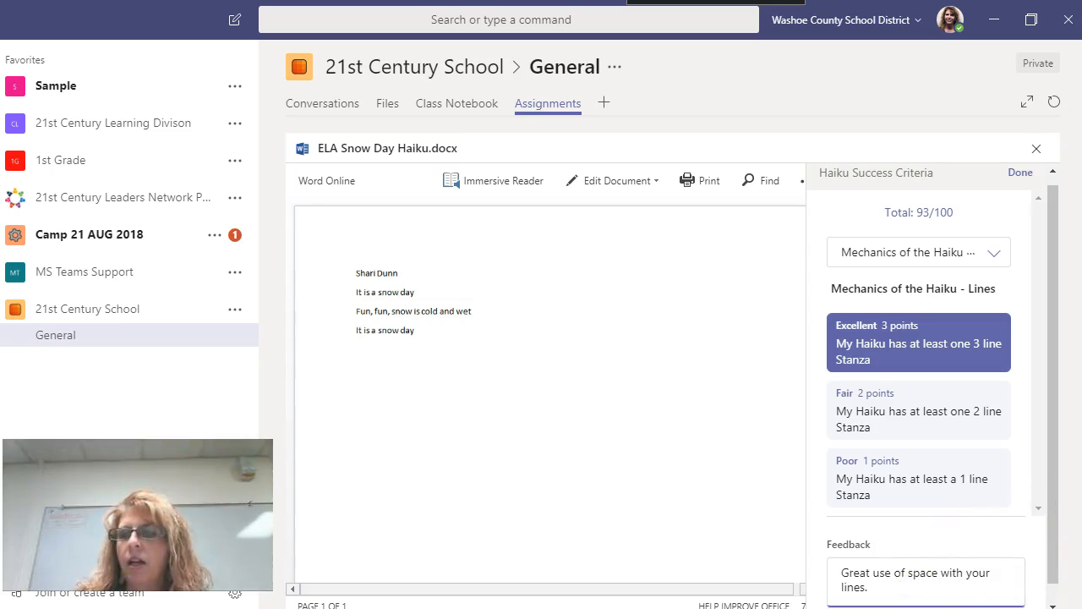
{"action": "left_click", "coordinate": [1052, 605]}
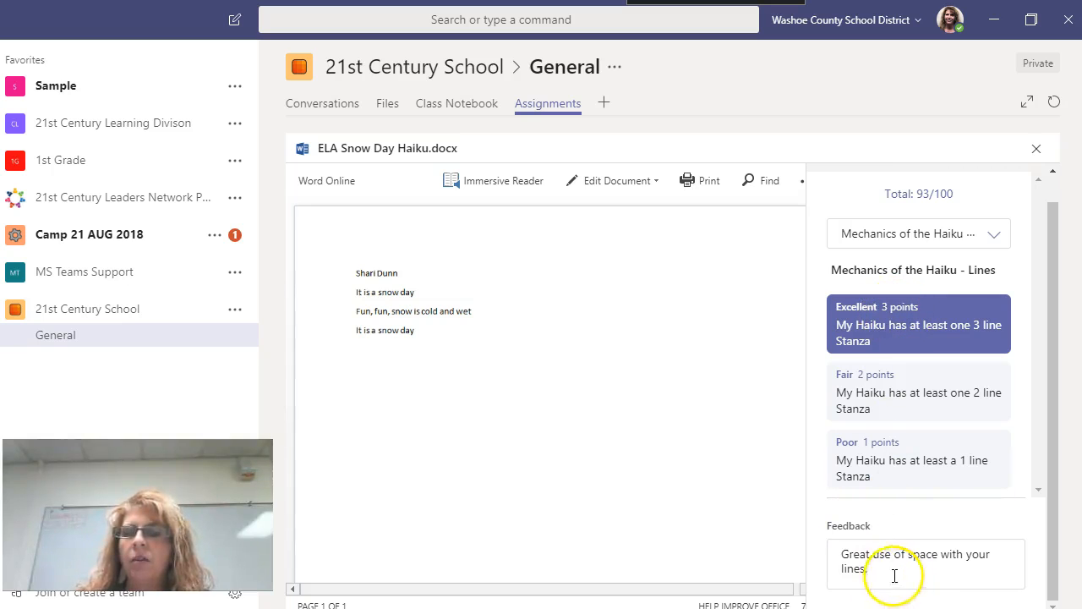
{"action": "triple_click", "coordinate": [842, 556]}
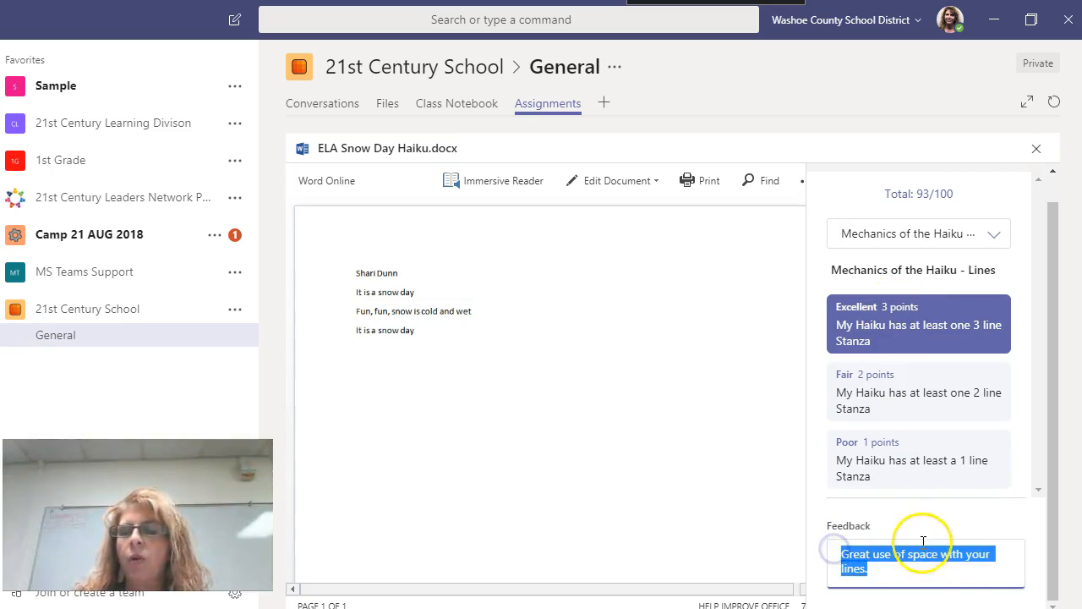
{"action": "scroll", "coordinate": [937, 490], "scroll_direction": "up", "scroll_amount": 1}
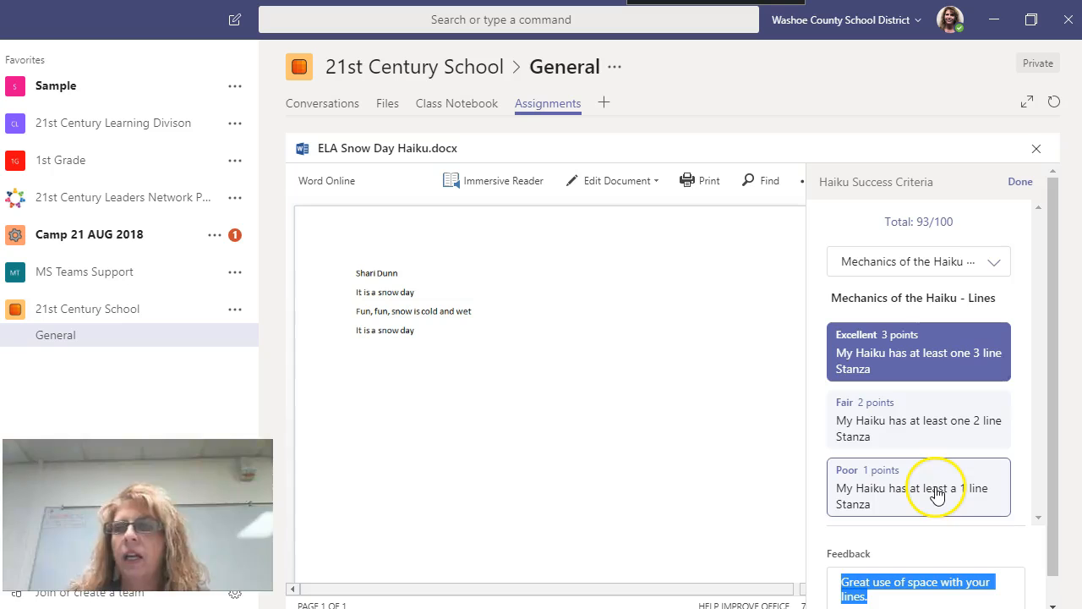
Step: Switch to the Content criterion in the rubric, and read its rating descriptions and the feedback written for it
{"action": "left_click", "coordinate": [995, 262]}
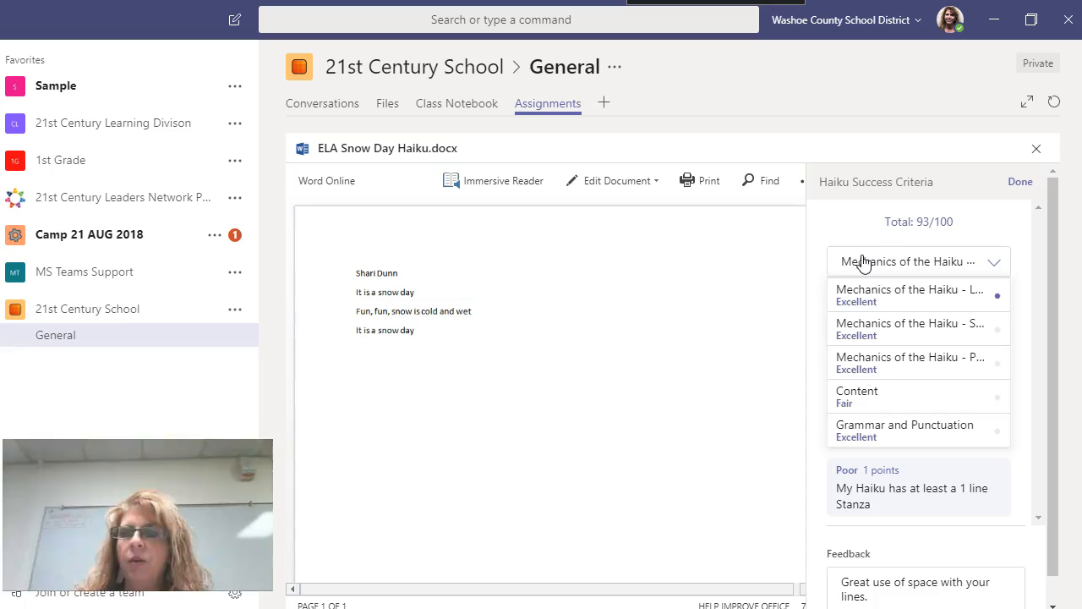
{"action": "left_click", "coordinate": [899, 396]}
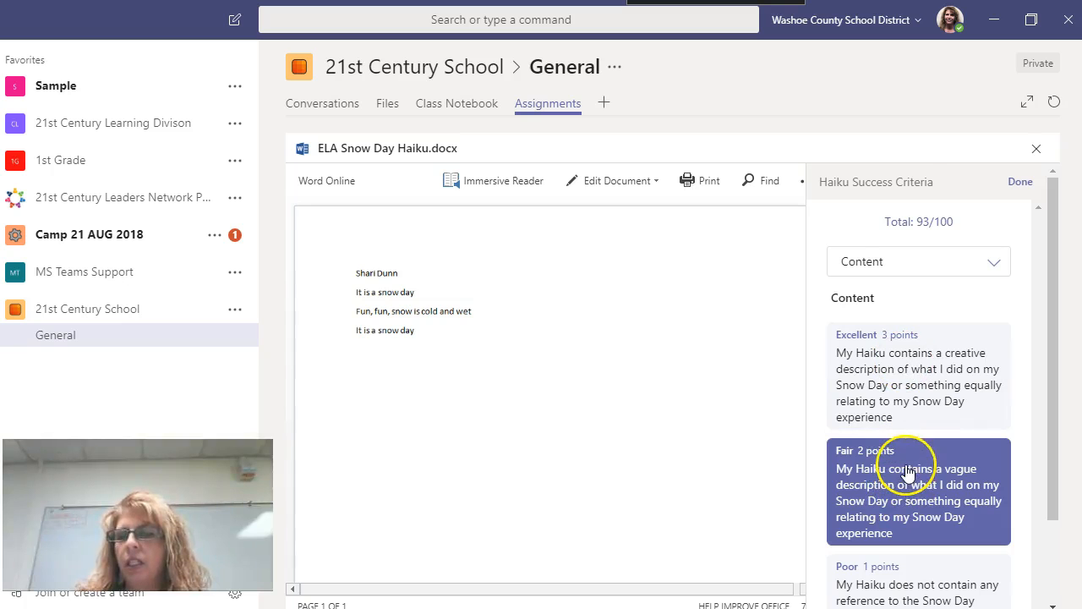
{"action": "scroll", "coordinate": [907, 470], "scroll_direction": "down", "scroll_amount": 2}
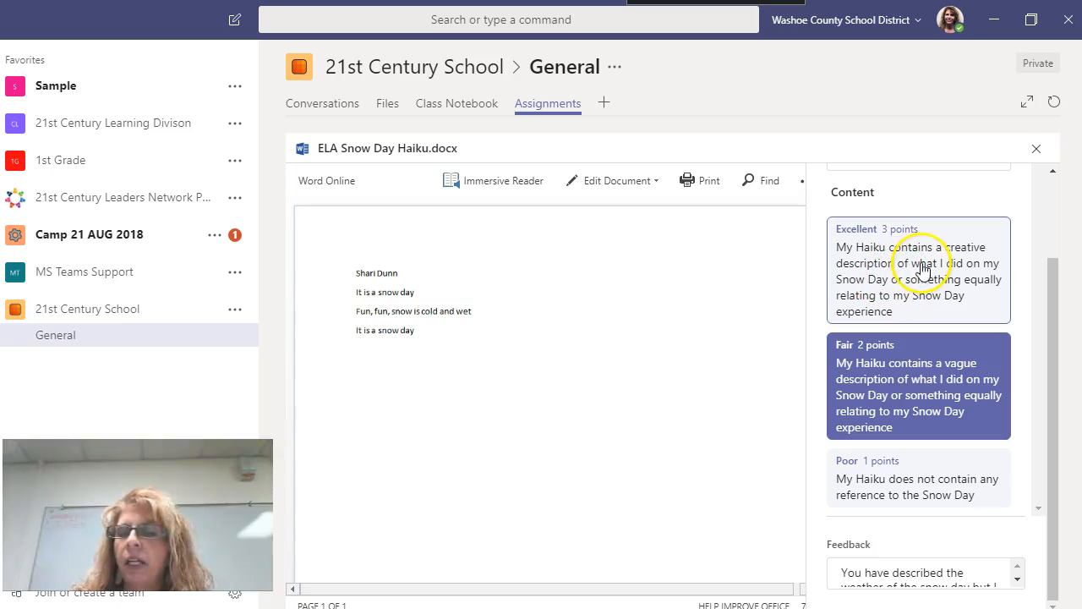
{"action": "left_click", "coordinate": [871, 382]}
{"action": "left_click", "coordinate": [884, 372]}
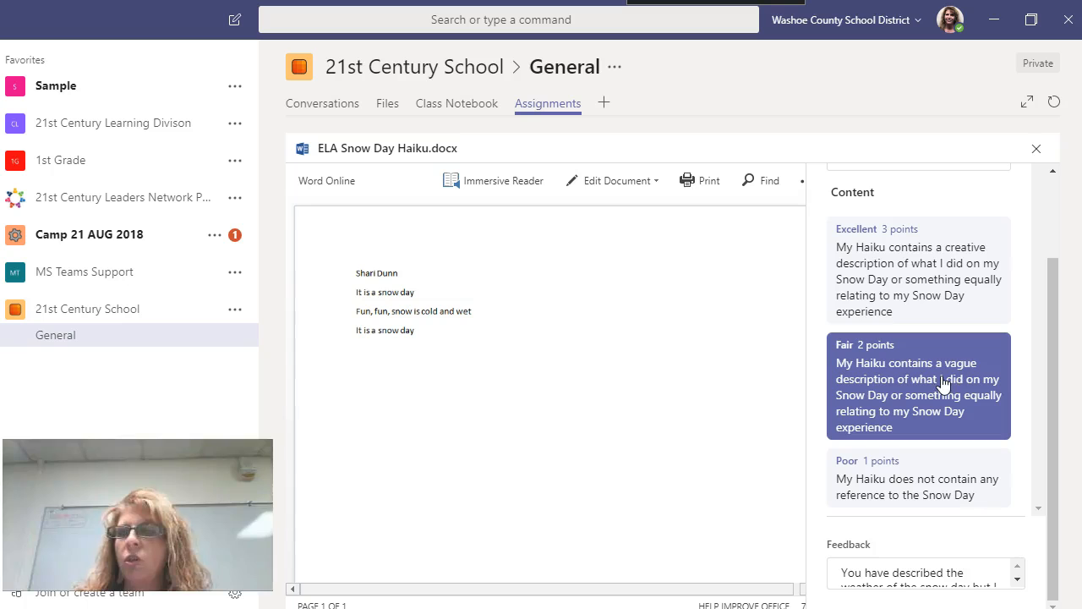
{"action": "left_click", "coordinate": [943, 572]}
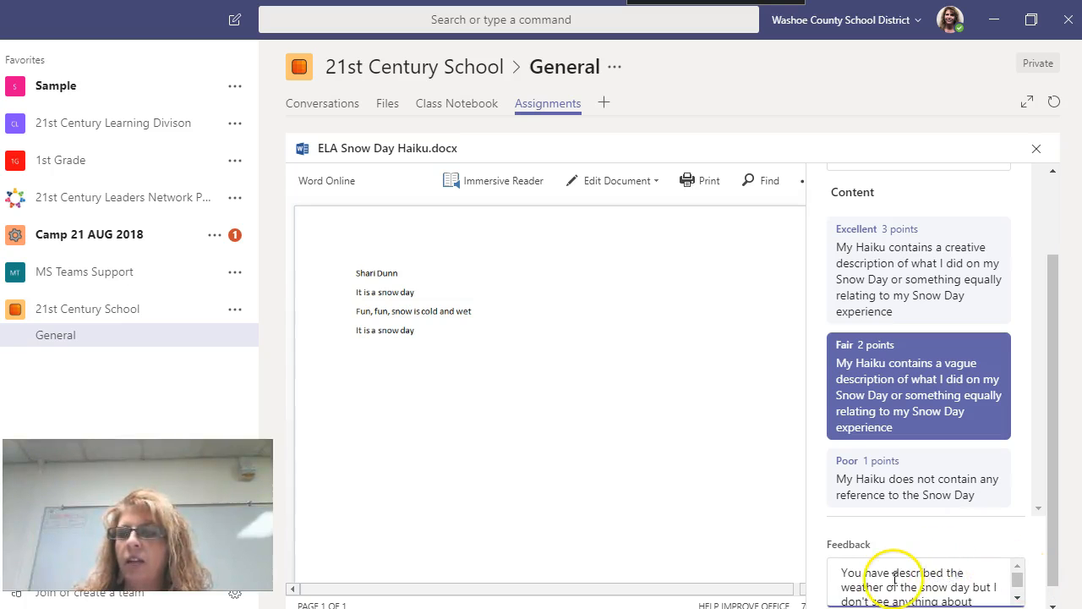
{"action": "scroll", "coordinate": [894, 578], "scroll_direction": "down", "scroll_amount": 1}
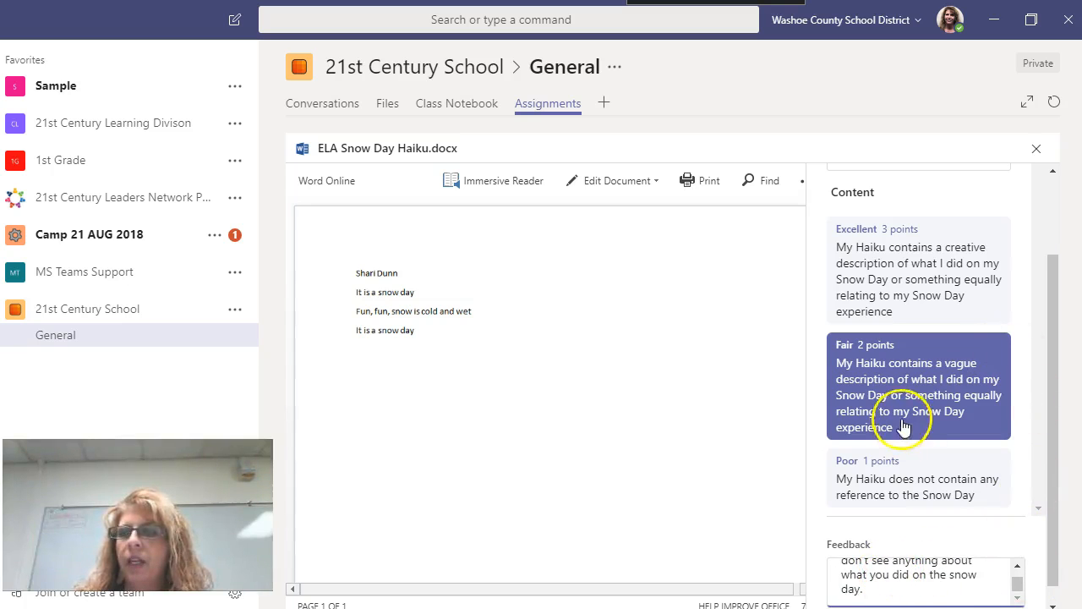
{"action": "scroll", "coordinate": [905, 413], "scroll_direction": "up", "scroll_amount": 3}
Step: Switch to the Grammar and Punctuation criterion, and read its Excellent rating and the feedback written for it
{"action": "left_click", "coordinate": [972, 258]}
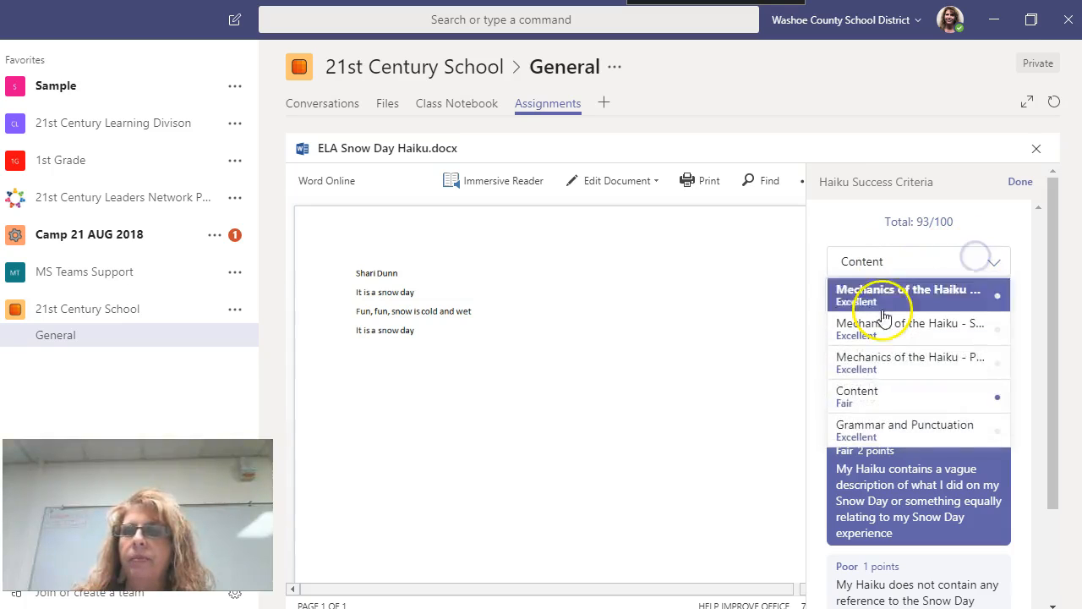
{"action": "left_click", "coordinate": [892, 431]}
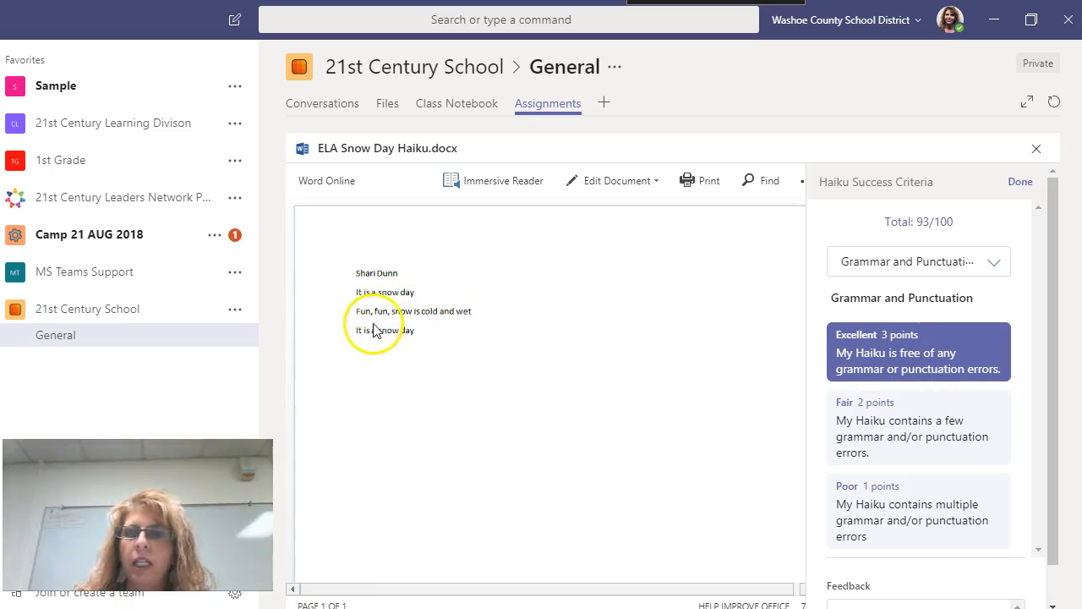
{"action": "double_click", "coordinate": [909, 354]}
{"action": "scroll", "coordinate": [896, 572], "scroll_direction": "down", "scroll_amount": 1}
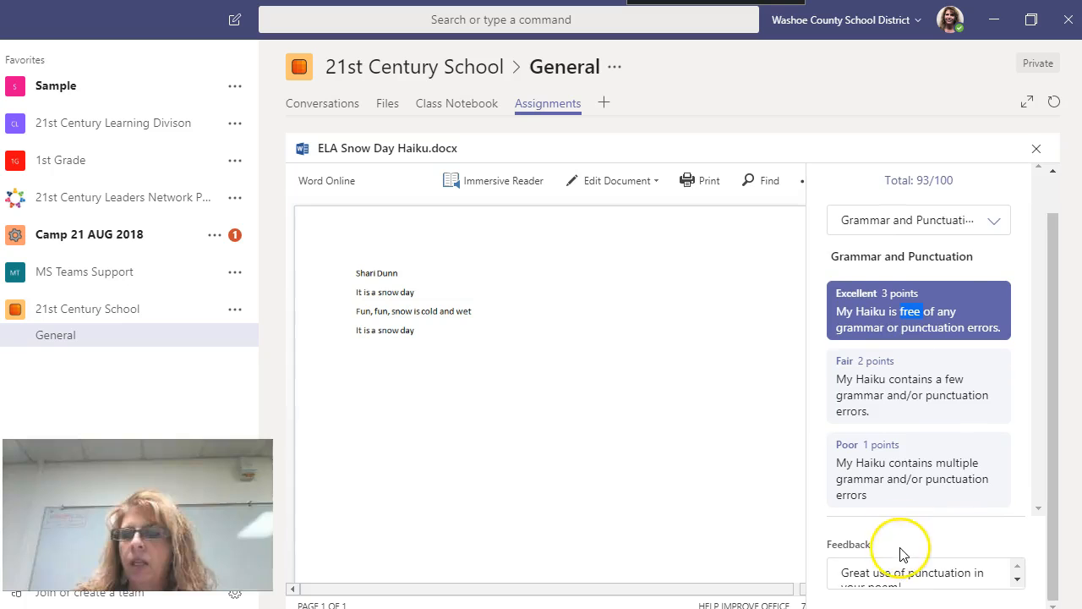
{"action": "left_click", "coordinate": [880, 571]}
{"action": "scroll", "coordinate": [925, 533], "scroll_direction": "up", "scroll_amount": 2}
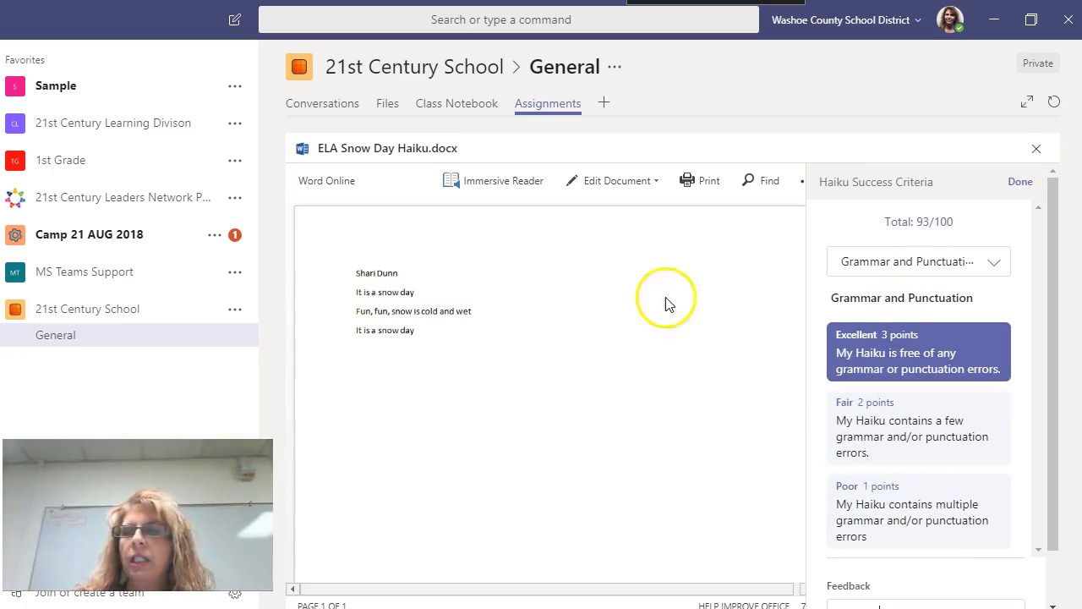
Step: Close the Haiku Success Criteria rubric, and review the student's overall feedback and points, highlighting the points
{"action": "left_click", "coordinate": [1020, 181]}
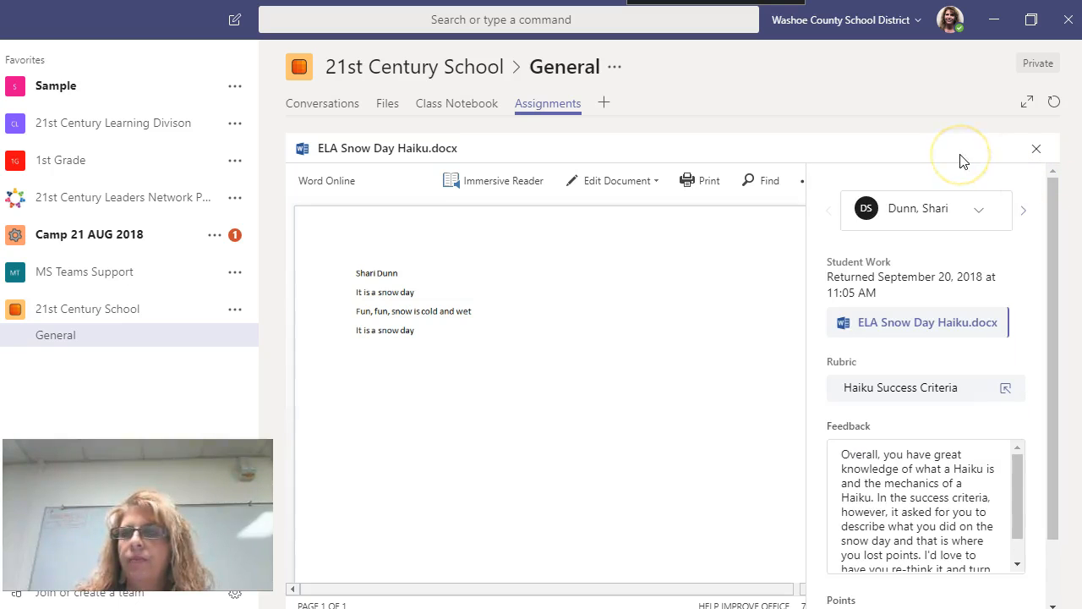
{"action": "left_click_drag", "start_coordinate": [1054, 301], "coordinate": [1063, 436]}
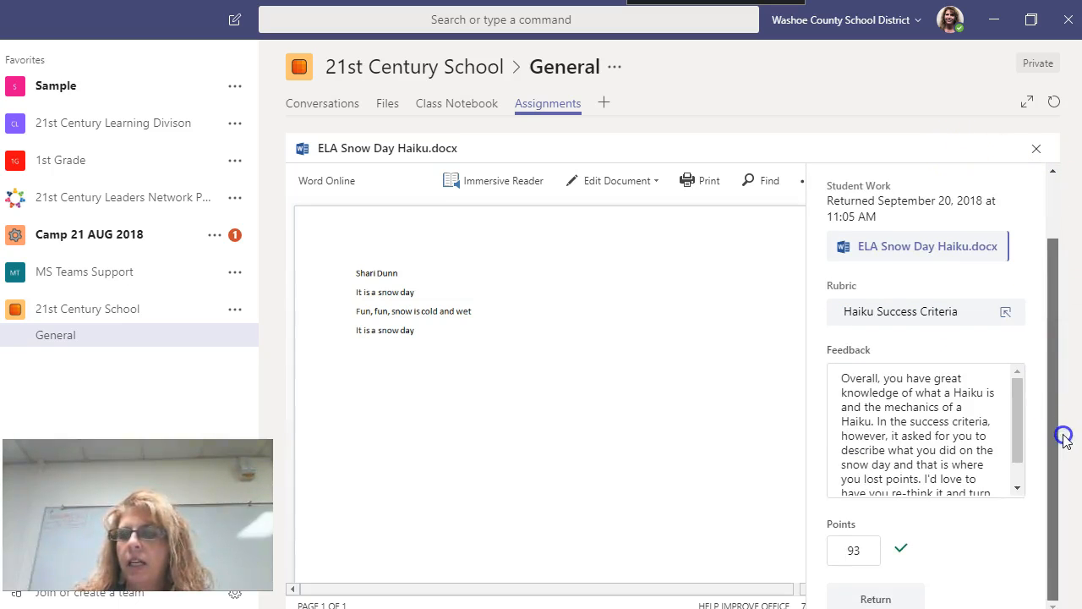
{"action": "left_click_drag", "start_coordinate": [882, 546], "coordinate": [827, 550]}
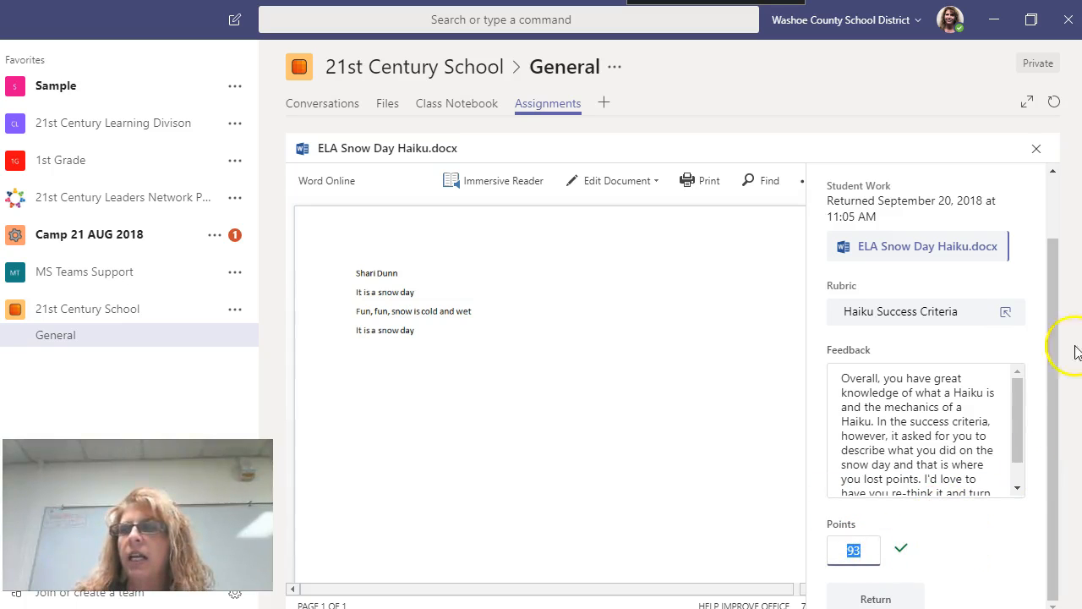
{"action": "left_click_drag", "start_coordinate": [1061, 259], "coordinate": [1067, 340]}
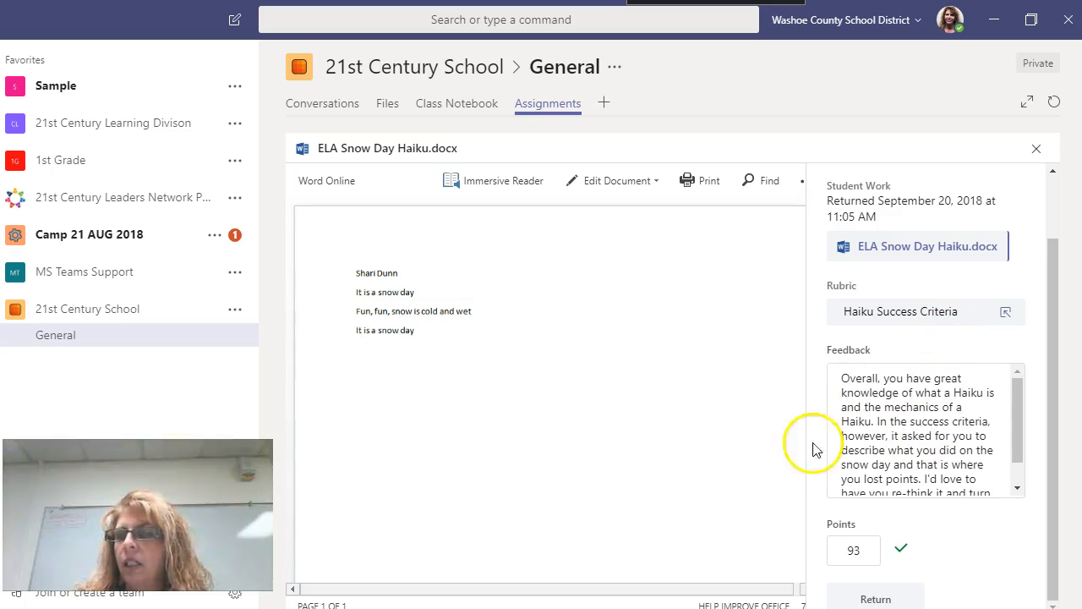
{"action": "left_click_drag", "start_coordinate": [1056, 256], "coordinate": [1066, 171]}
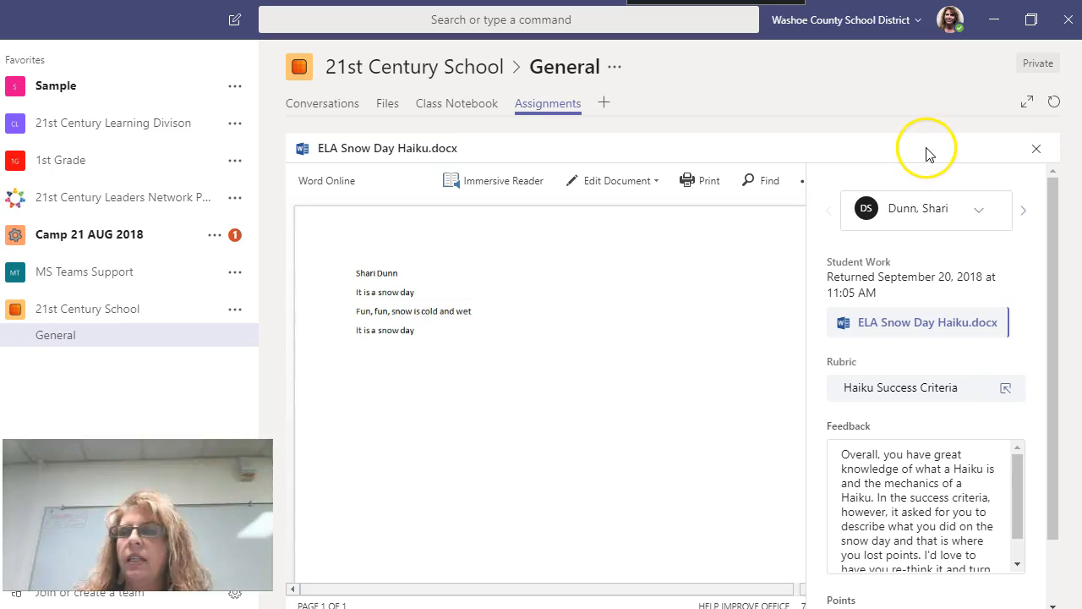
Step: Move to the next student's work and back to the first, and show the list of students to choose from
{"action": "left_click", "coordinate": [1023, 210]}
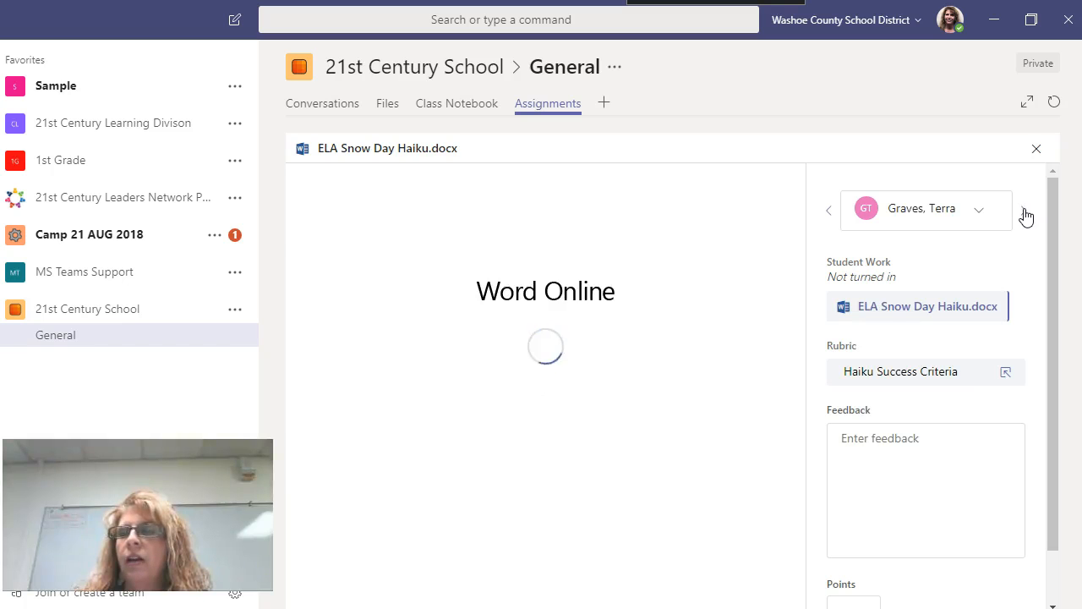
{"action": "left_click", "coordinate": [831, 212]}
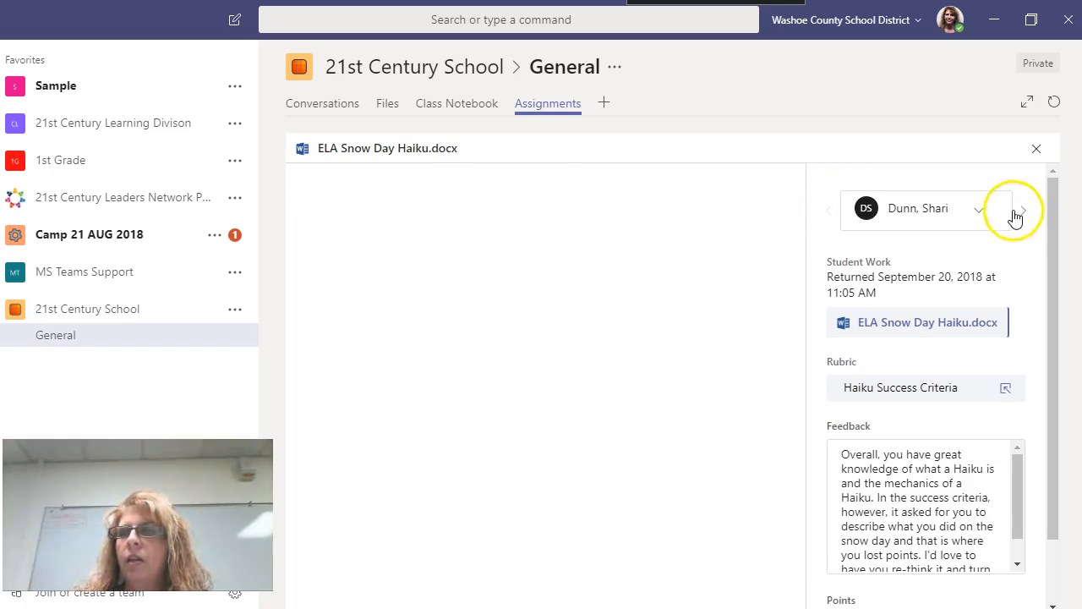
{"action": "left_click", "coordinate": [977, 211]}
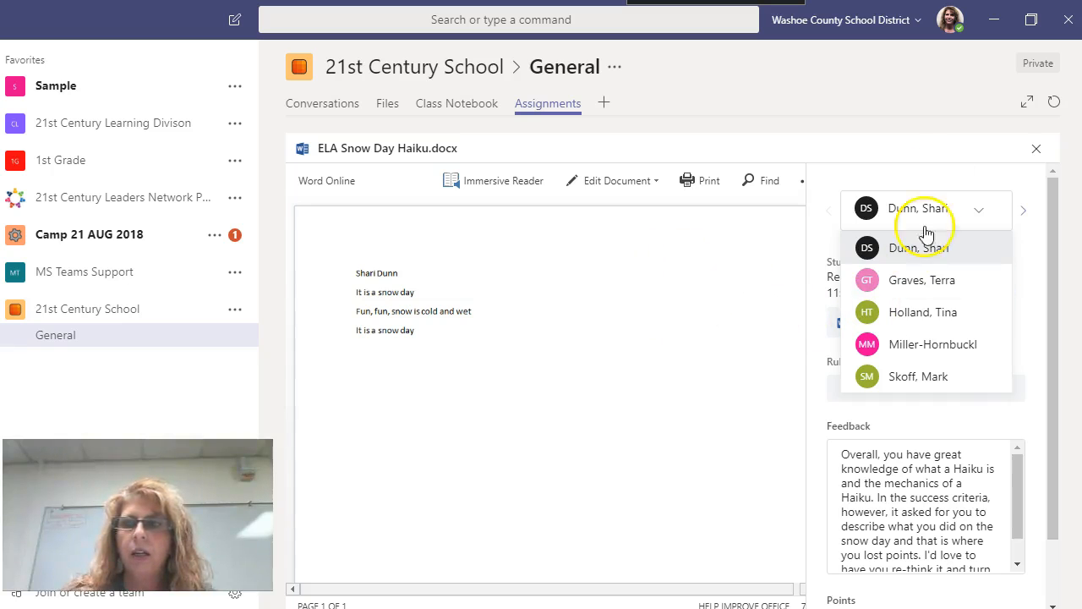
{"action": "left_click", "coordinate": [858, 281]}
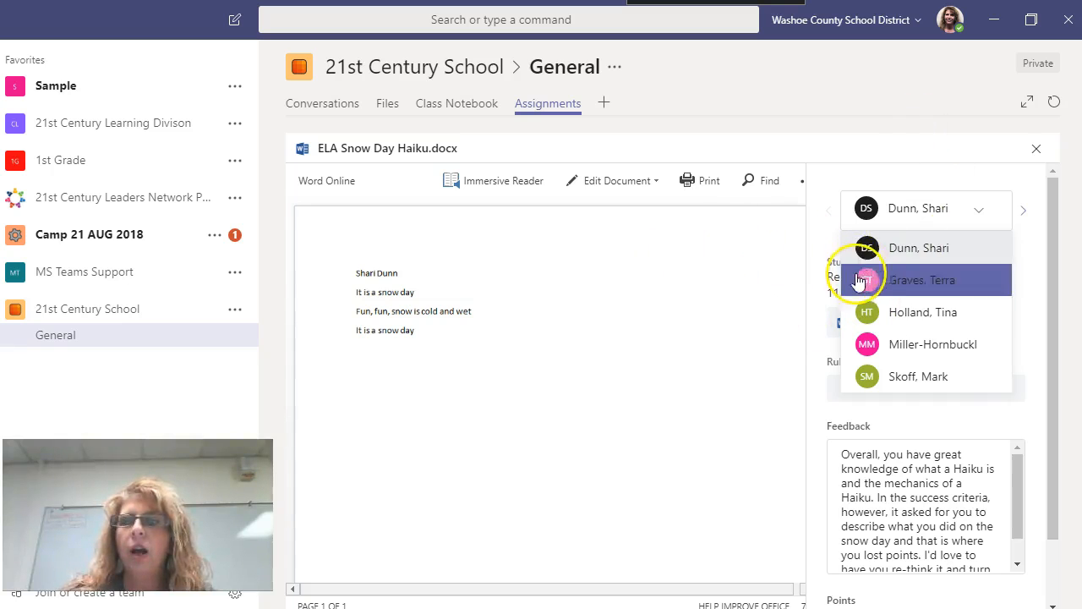
{"action": "left_click", "coordinate": [980, 211]}
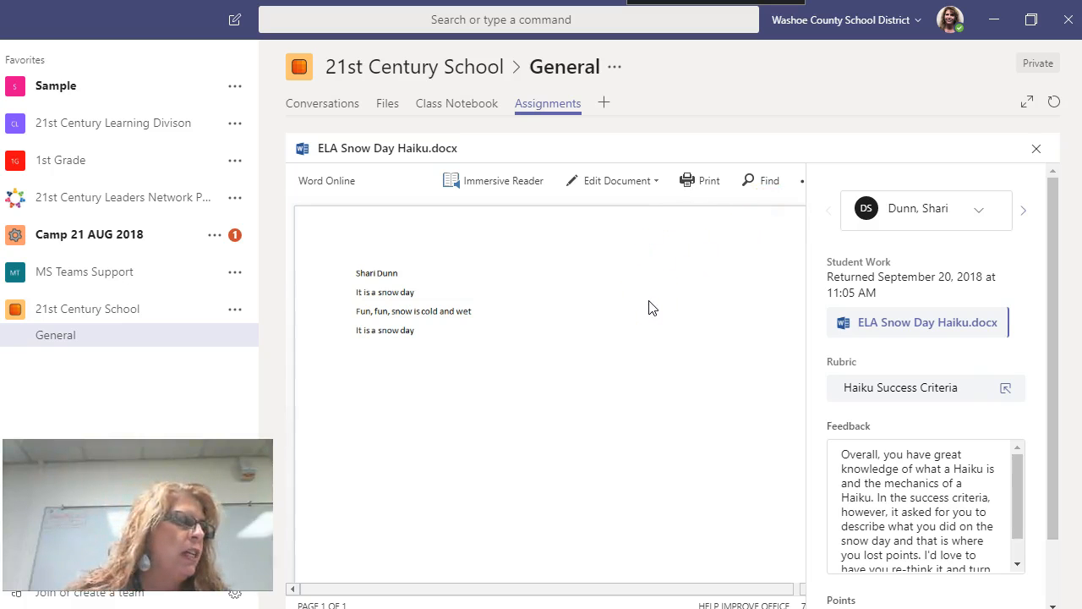
{"action": "left_click", "coordinate": [614, 242]}
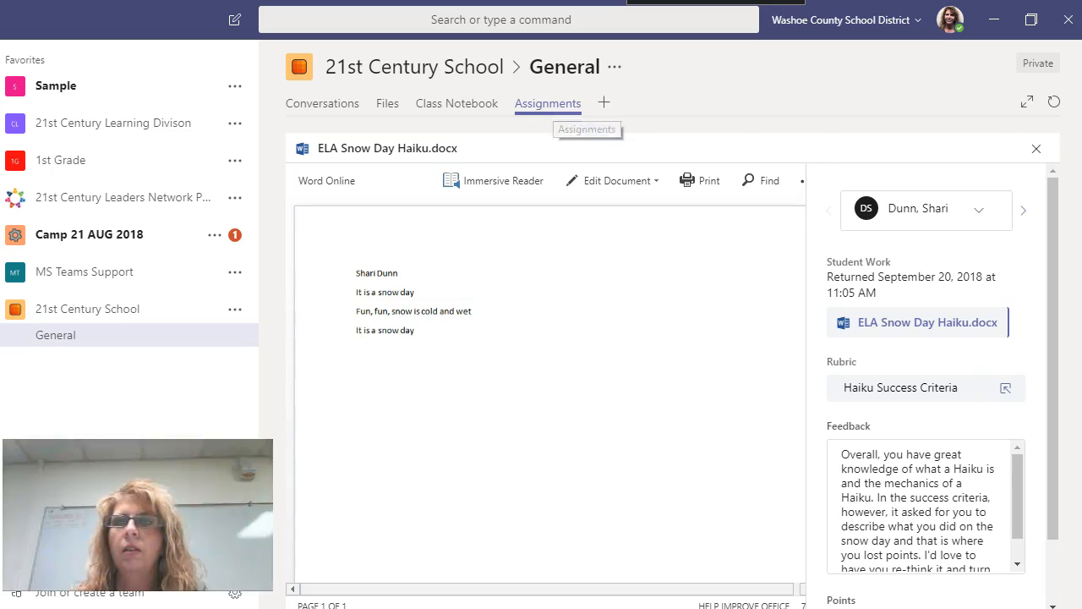
Step: Close ELA Snow Day Haiku.docx, and show and hide the returned student's feedback in the assignment's review list
{"action": "left_click", "coordinate": [1038, 149]}
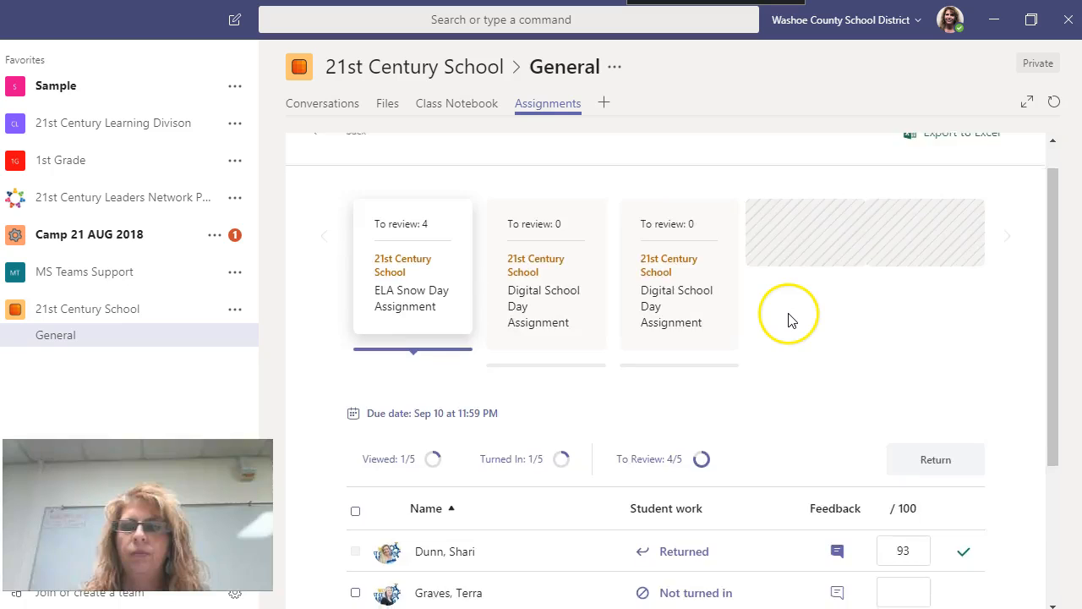
{"action": "scroll", "coordinate": [789, 316], "scroll_direction": "down", "scroll_amount": 3}
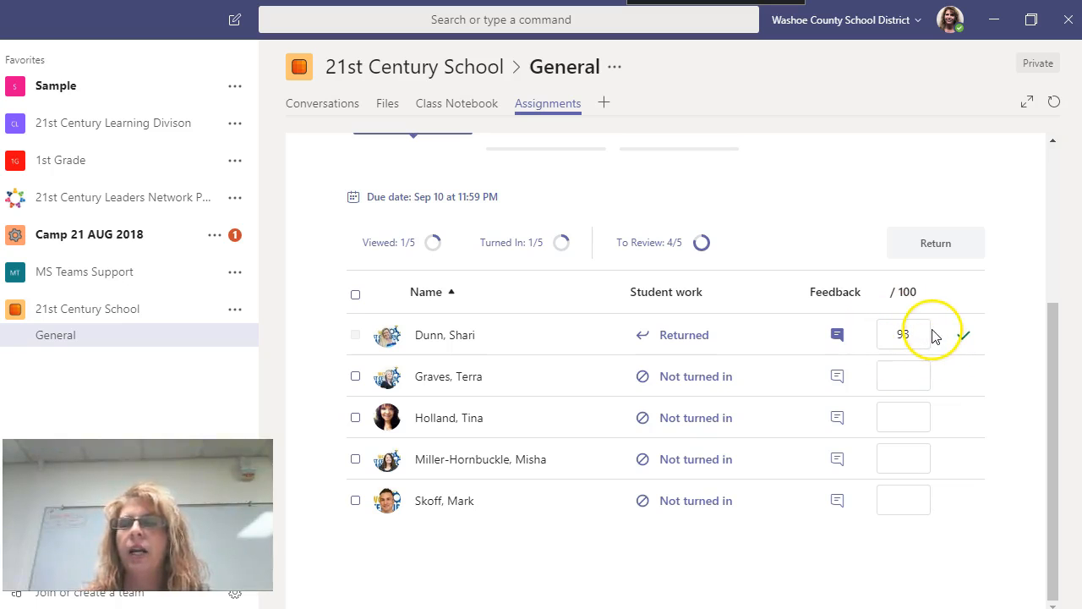
{"action": "left_click", "coordinate": [837, 336]}
{"action": "left_click", "coordinate": [837, 336]}
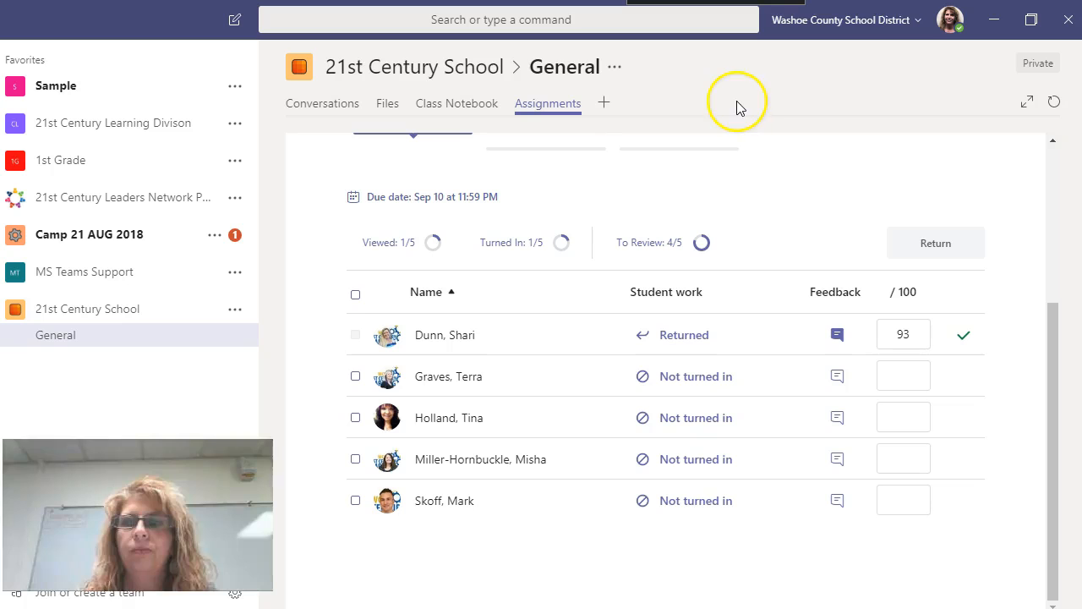
Step: View the Class Notebook page, and open the management page of the 21st Century School team
{"action": "left_click", "coordinate": [454, 105]}
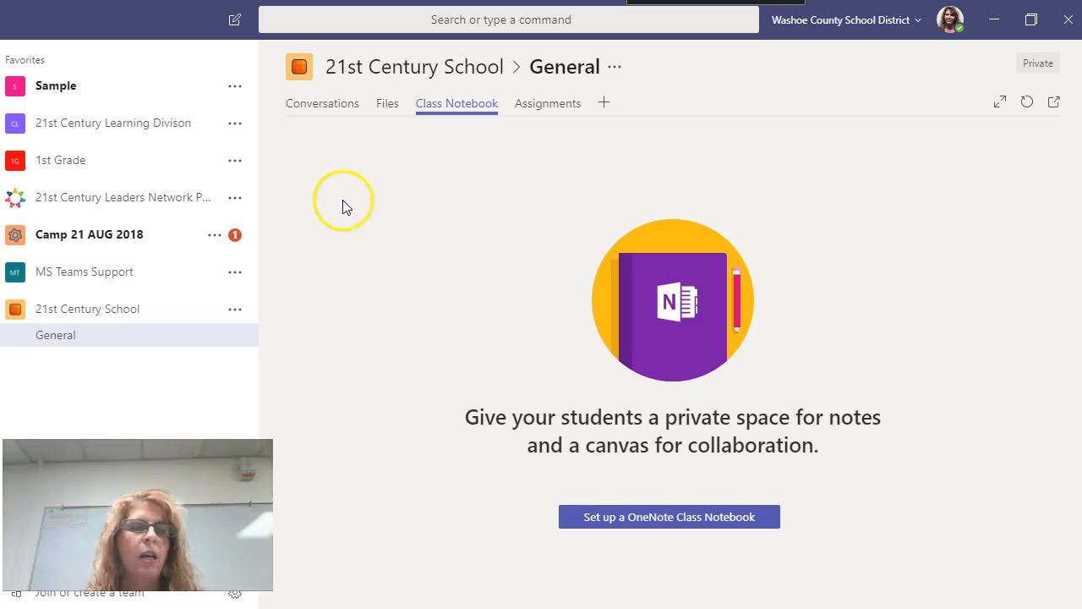
{"action": "left_click", "coordinate": [103, 311]}
{"action": "left_click", "coordinate": [217, 311]}
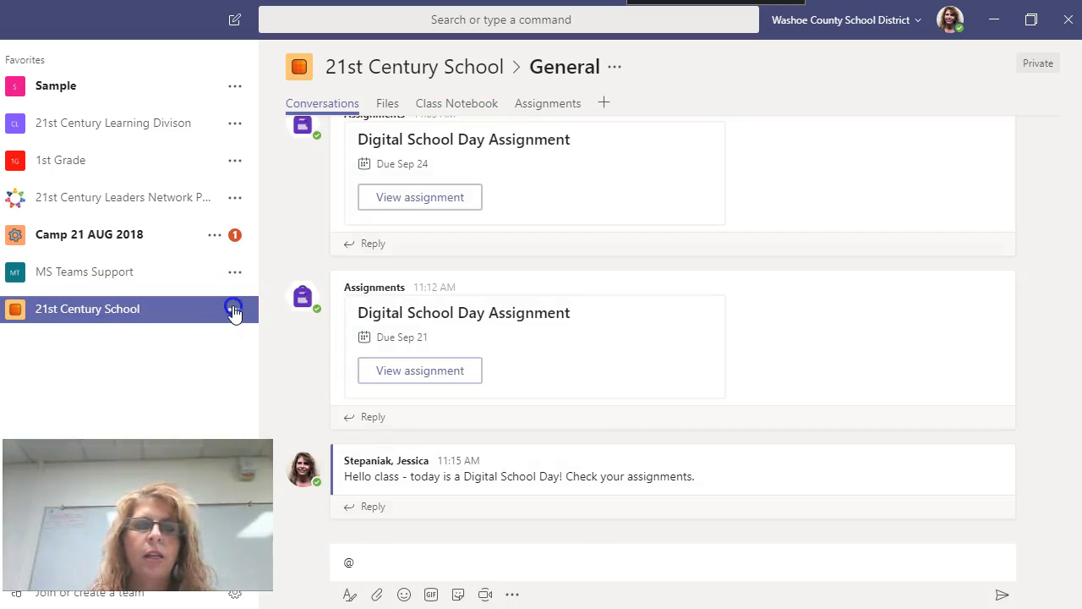
{"action": "left_click", "coordinate": [234, 310]}
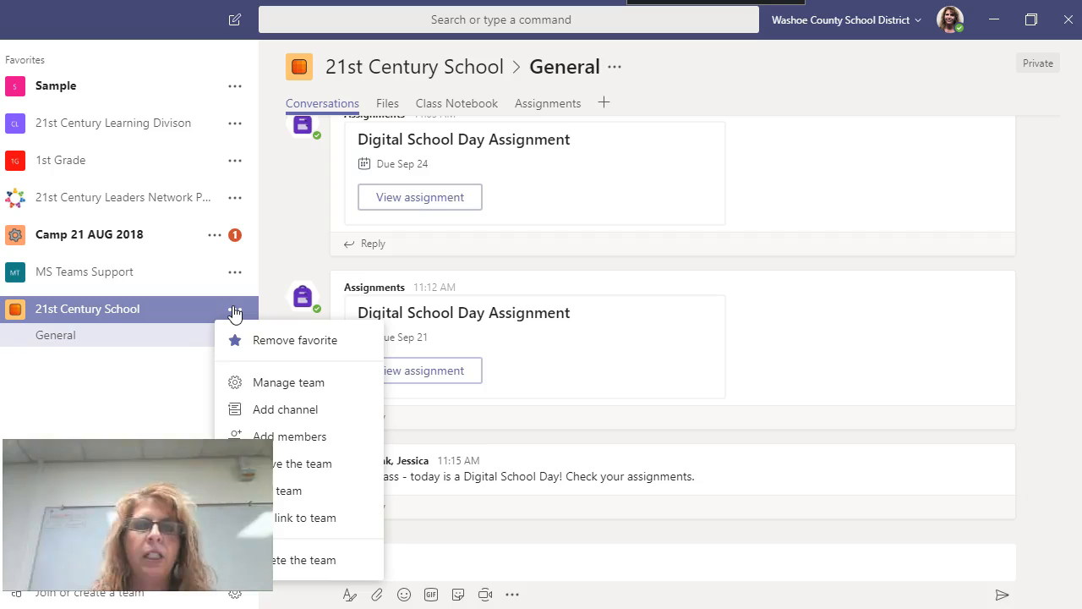
{"action": "left_click", "coordinate": [288, 382]}
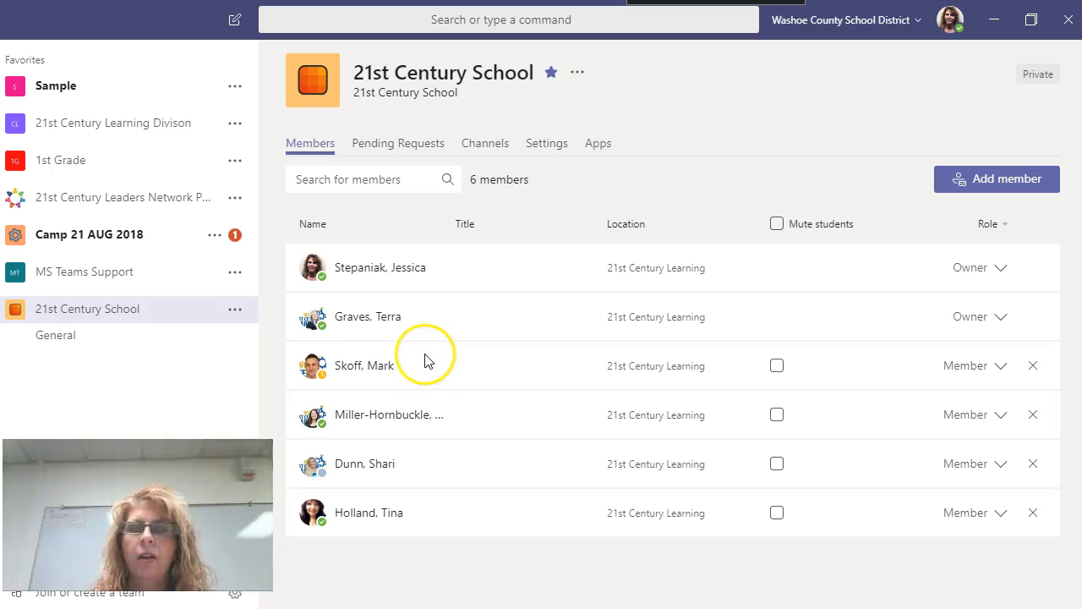
Step: Look over the team's member list and its settings categories, and return to the member list
{"action": "mouse_move", "coordinate": [340, 366]}
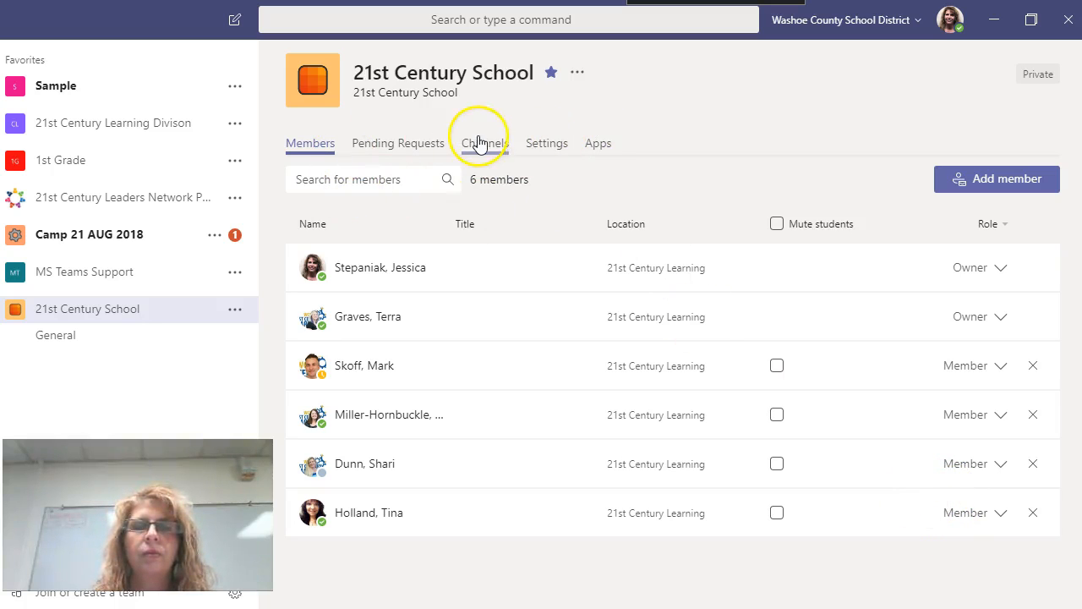
{"action": "left_click", "coordinate": [548, 144]}
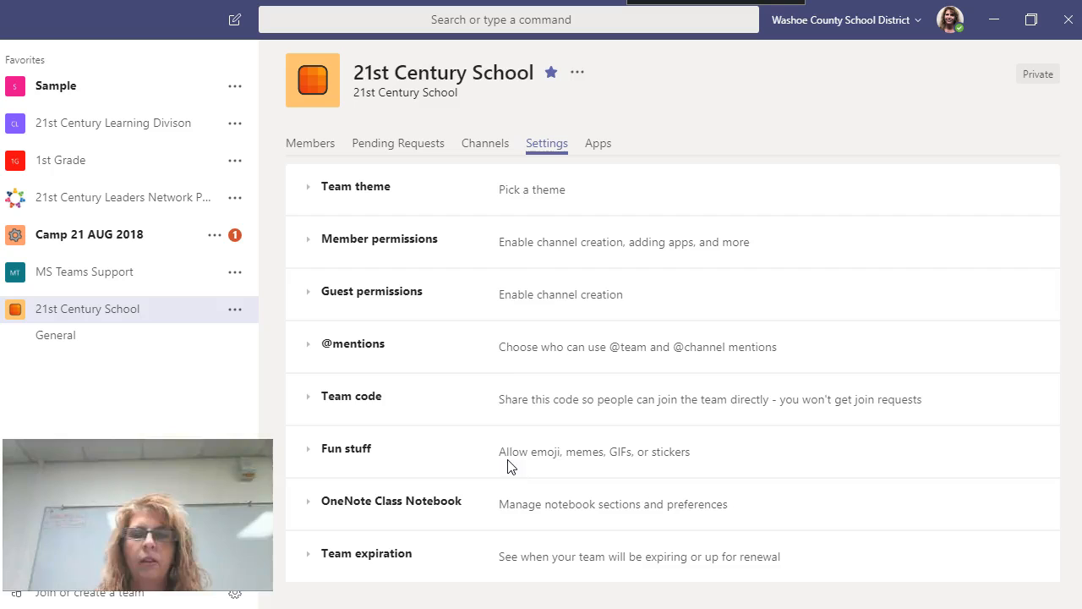
{"action": "left_click", "coordinate": [309, 143]}
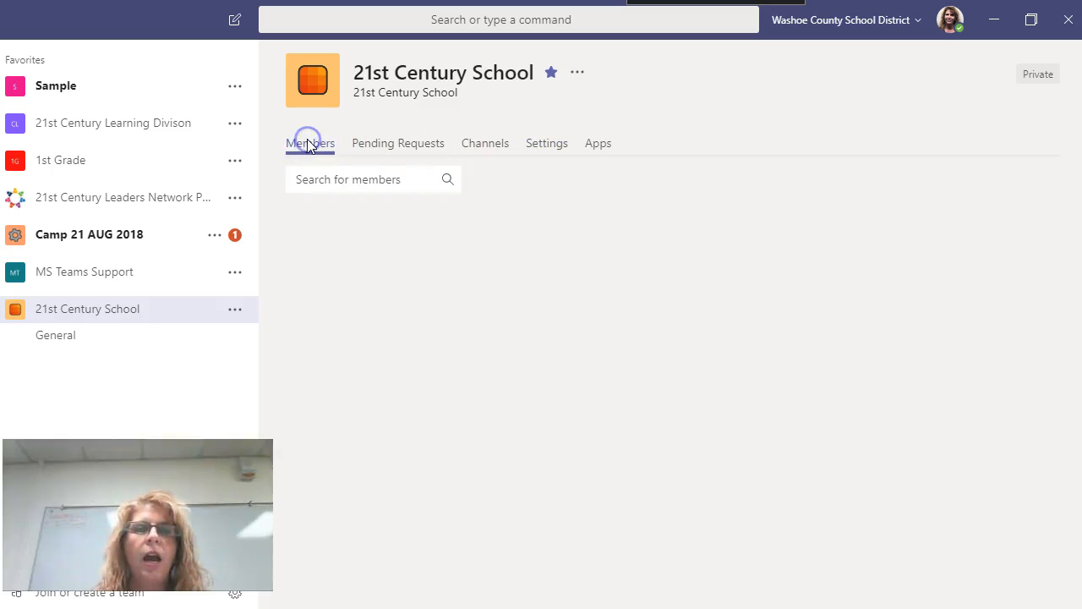